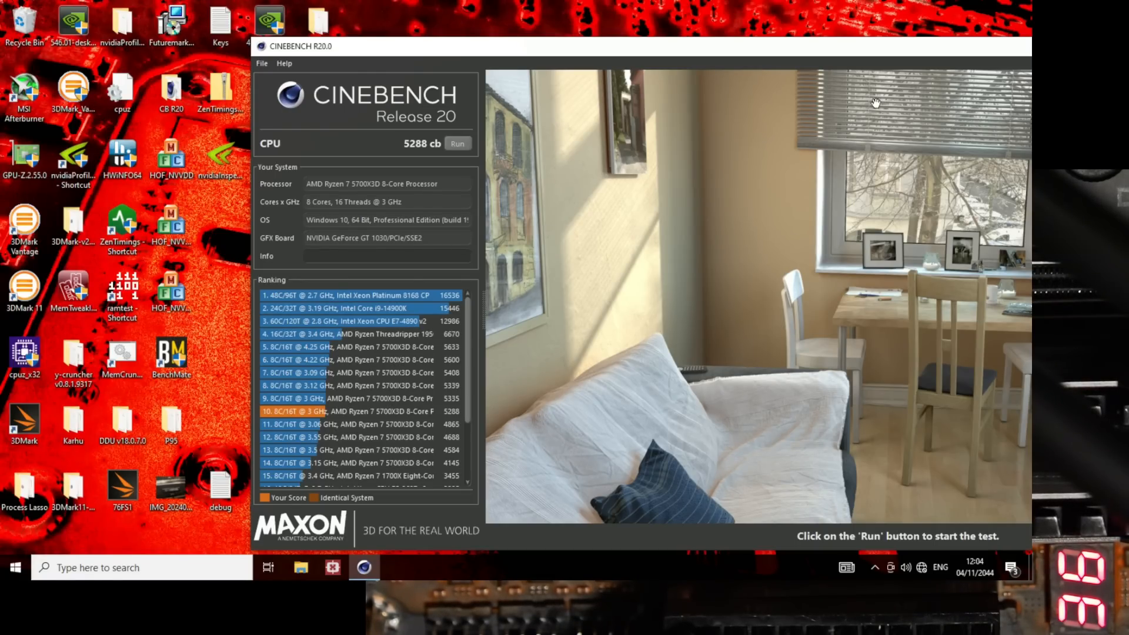
Step: Launch PBO2 Tuner from its Debug folder, close the folder window, and move the tuner clear of the Cinebench score
double_click(317, 20)
double_click(321, 294)
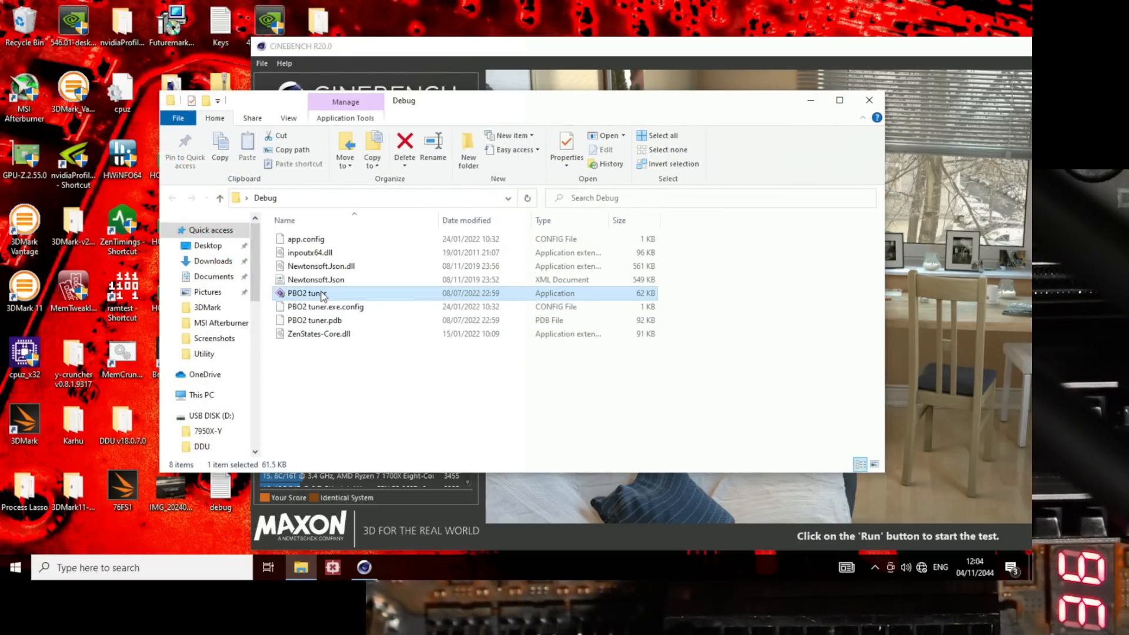
left_click(869, 100)
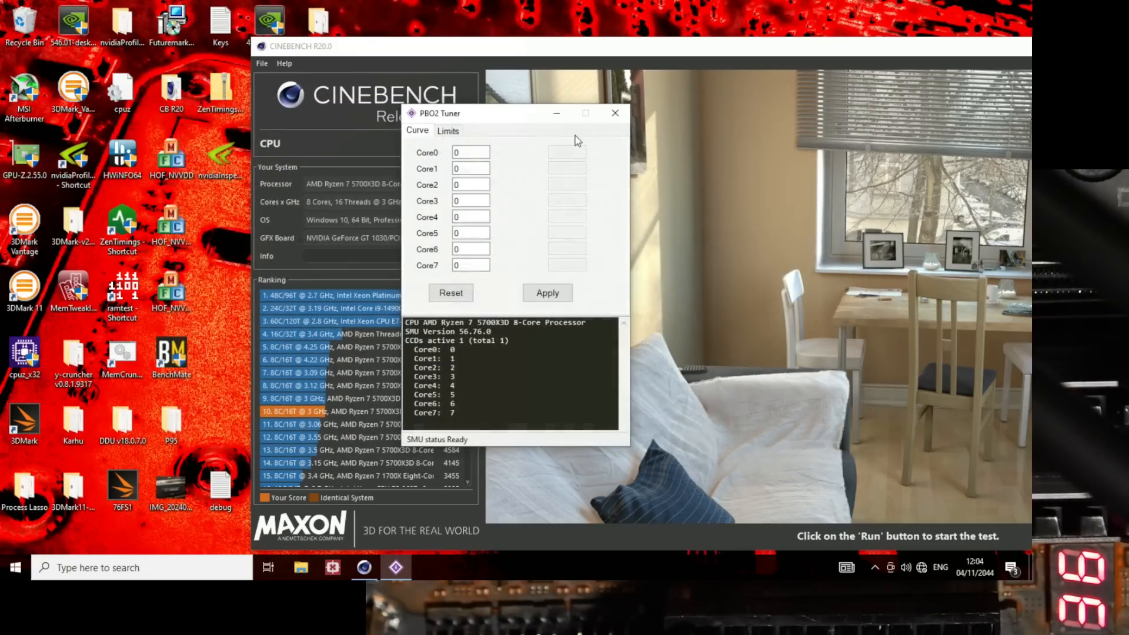
left_click_drag(509, 121, 341, 137)
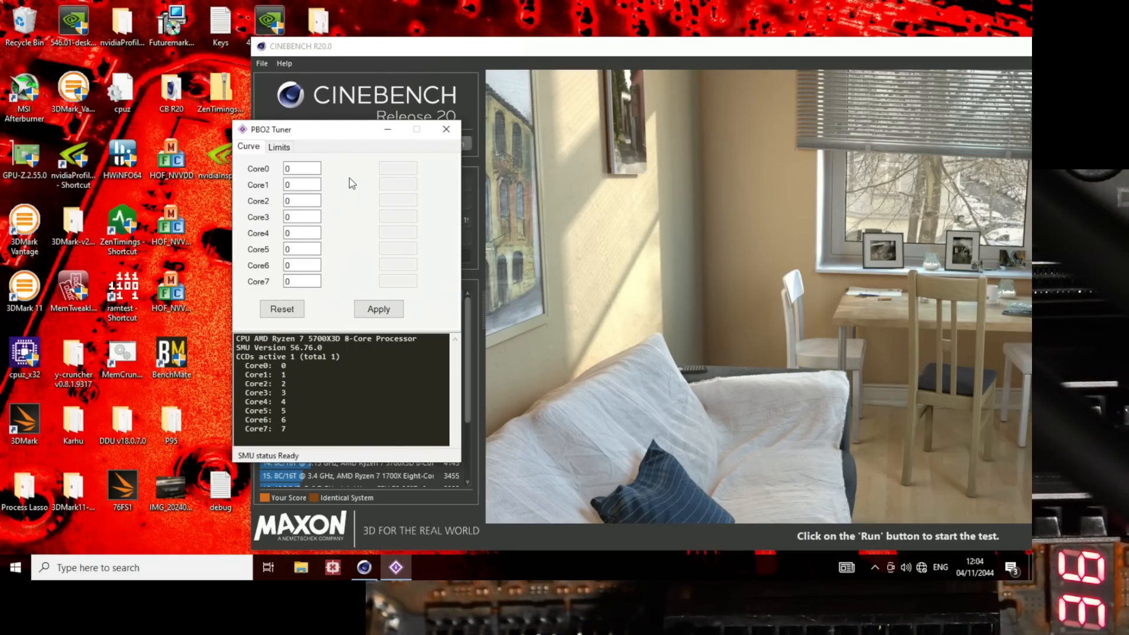
left_click_drag(310, 134, 114, 118)
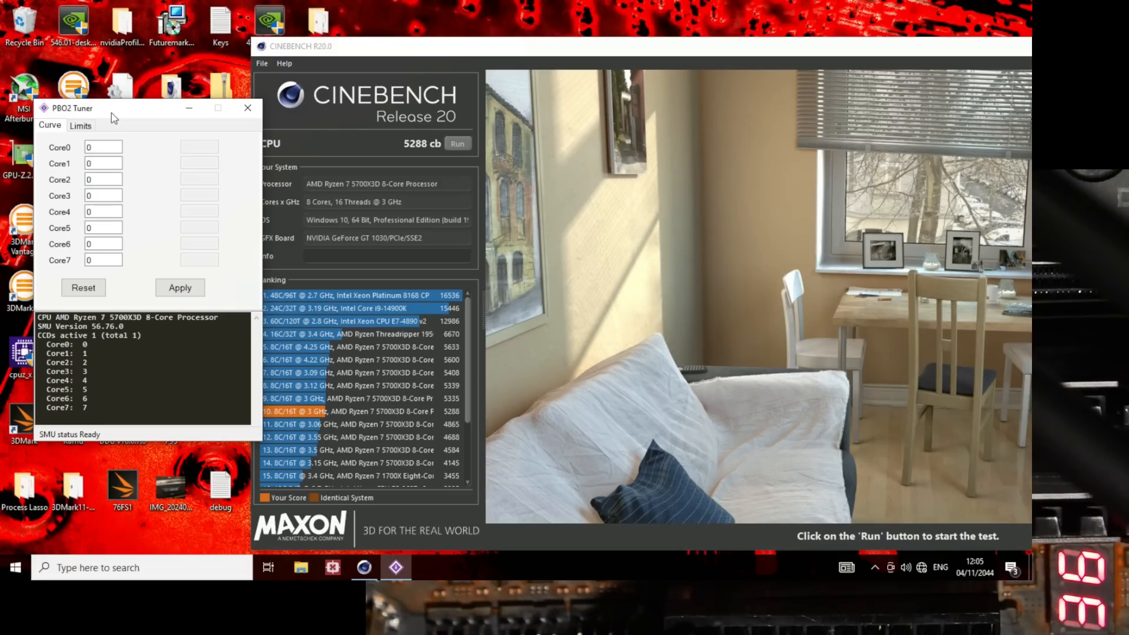
Step: Examine the PPT, TDC, EDC, boost and temperature limits in PBO2 Tuner, and return to the per-core curve settings
left_click(97, 148)
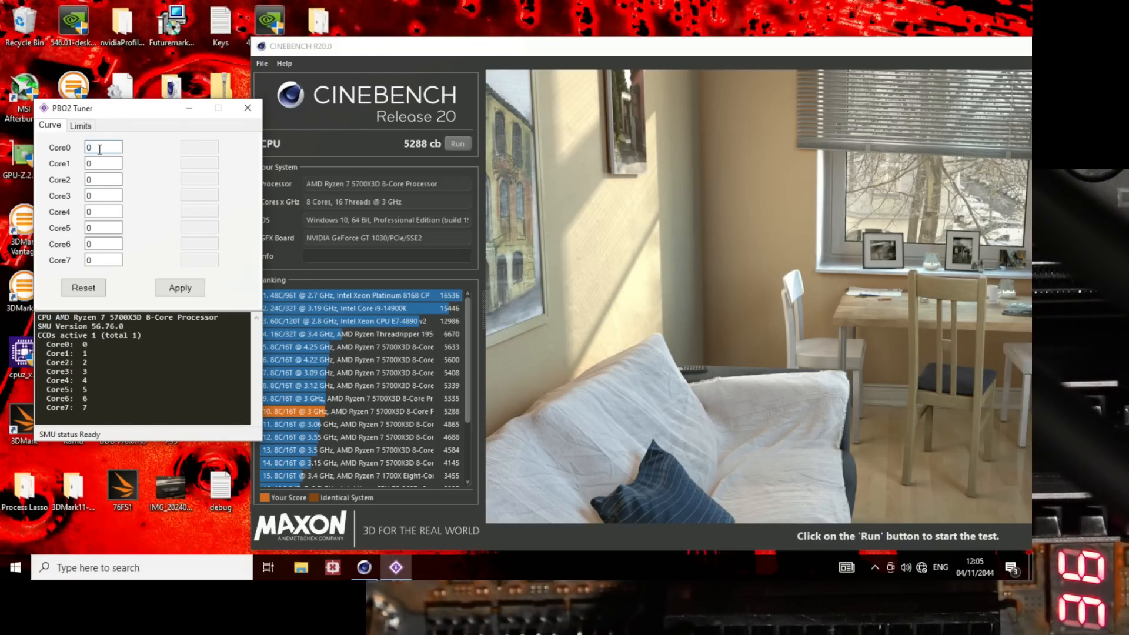
left_click(85, 126)
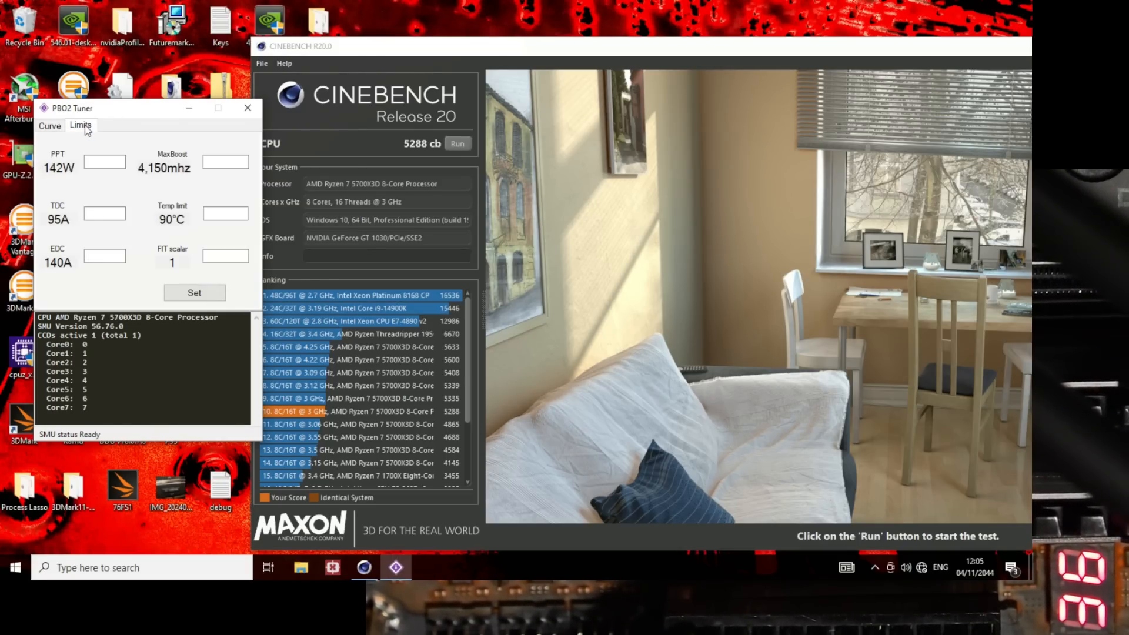
left_click(71, 124)
left_click_drag(97, 114, 191, 113)
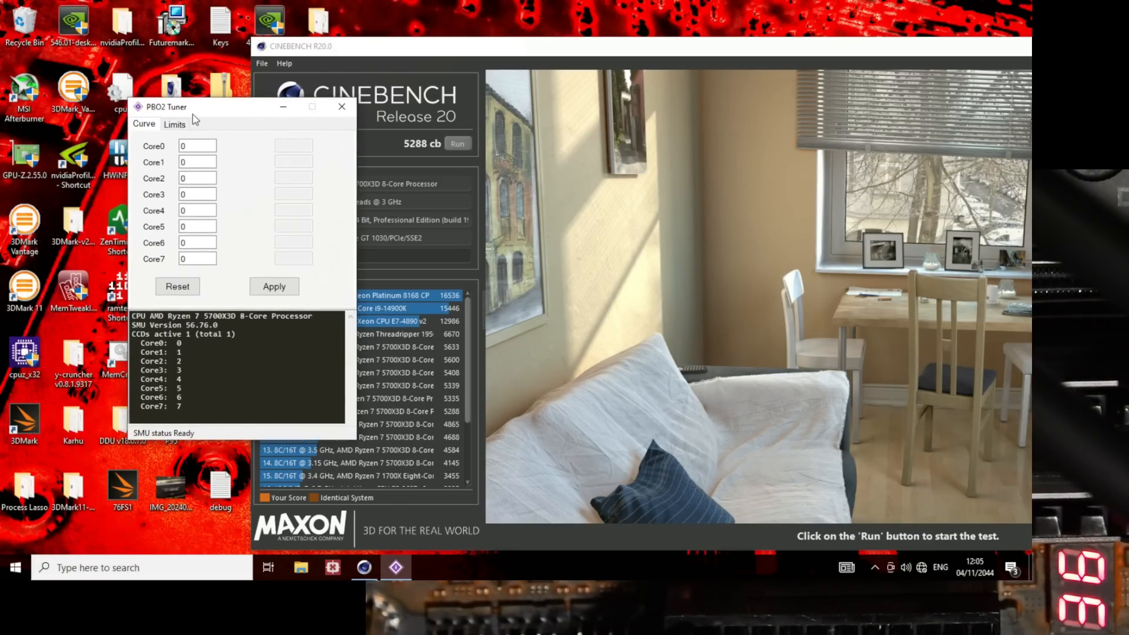
left_click(175, 126)
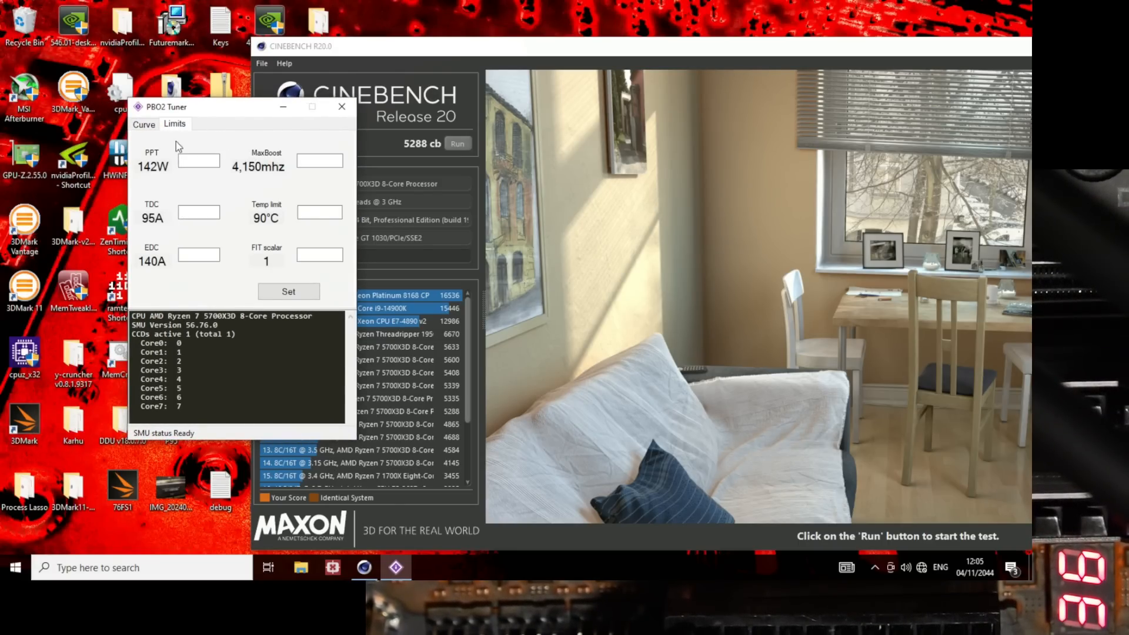
left_click(148, 125)
Step: Open the cpuz_x32 edition of CPU-Z and arrange it with PBO2 Tuner beside the Cinebench R20 window
double_click(17, 369)
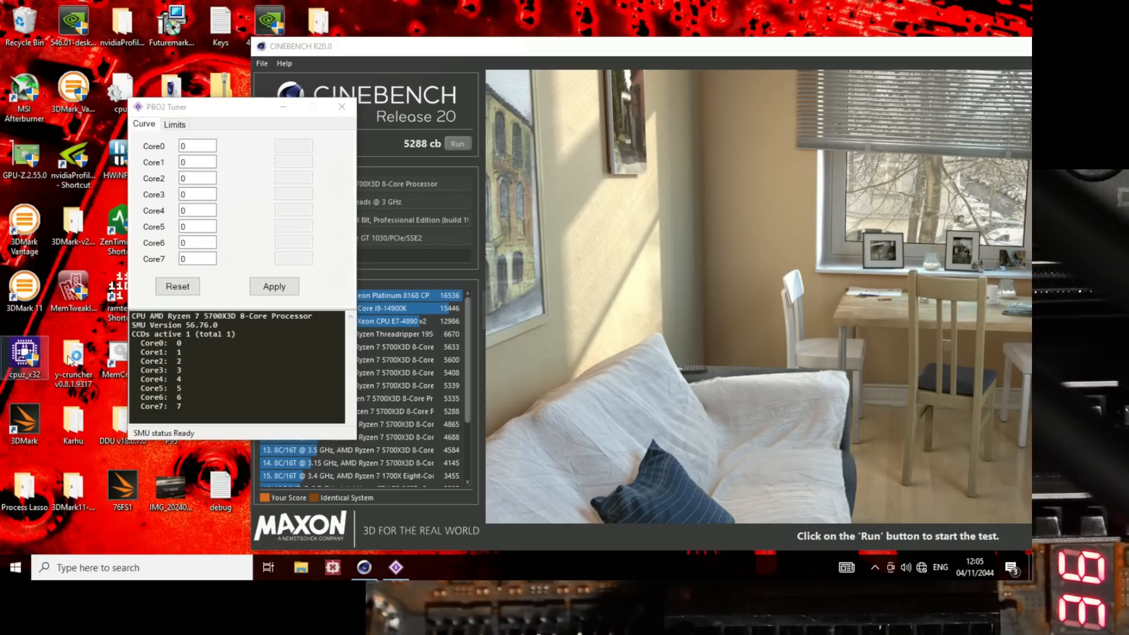
left_click_drag(222, 111, 326, 71)
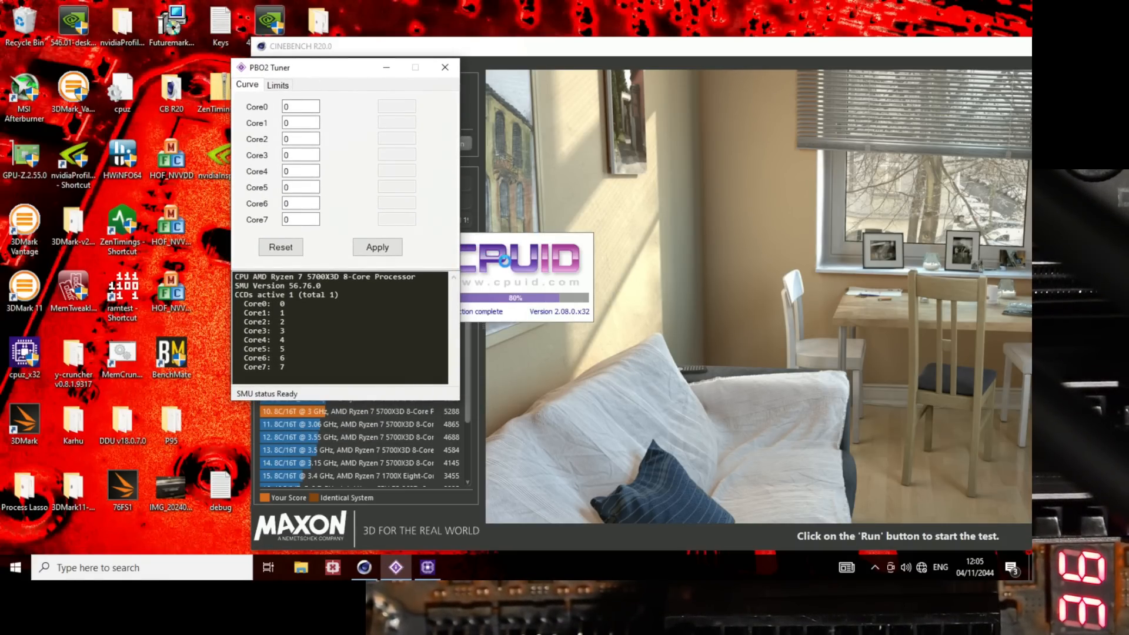
left_click_drag(498, 154, 122, 235)
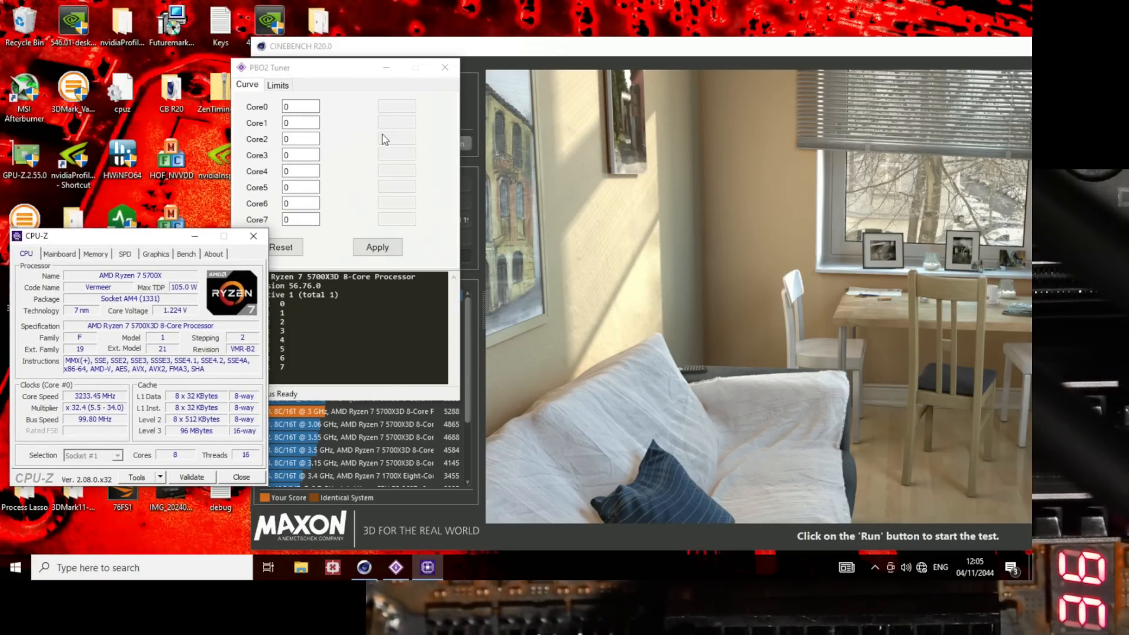
left_click_drag(317, 67, 124, 99)
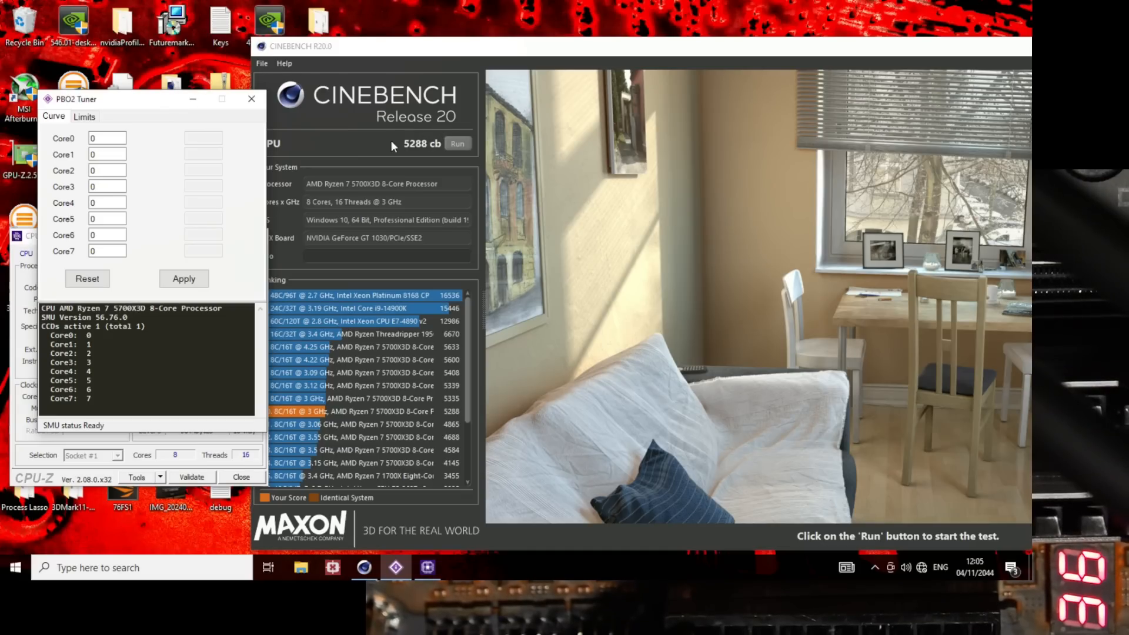
left_click(150, 442)
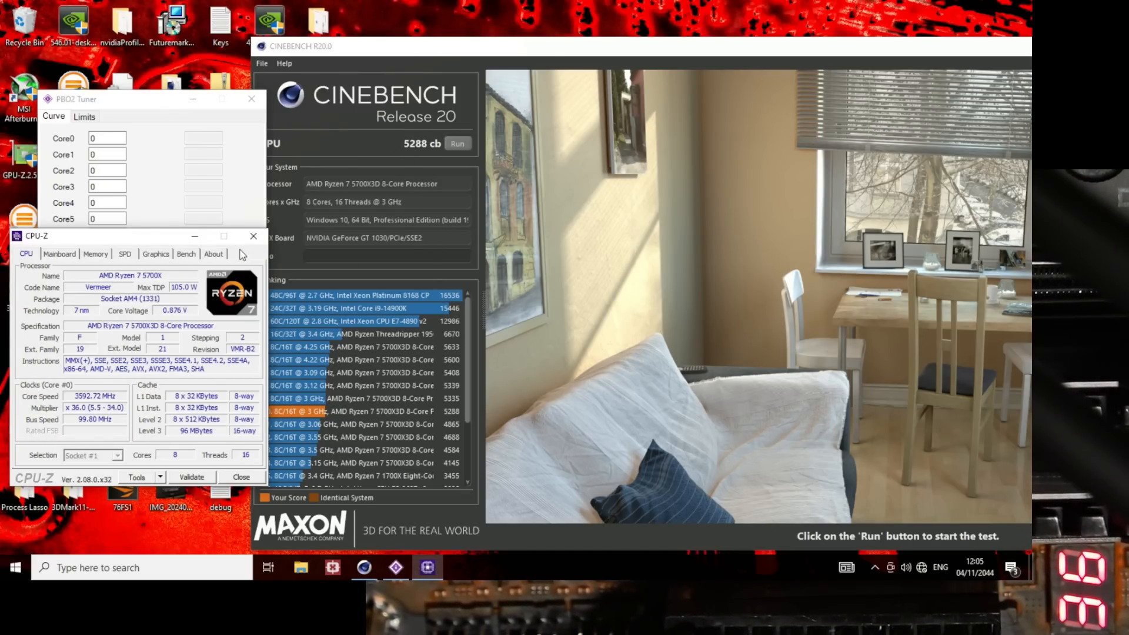
left_click_drag(130, 242, 135, 306)
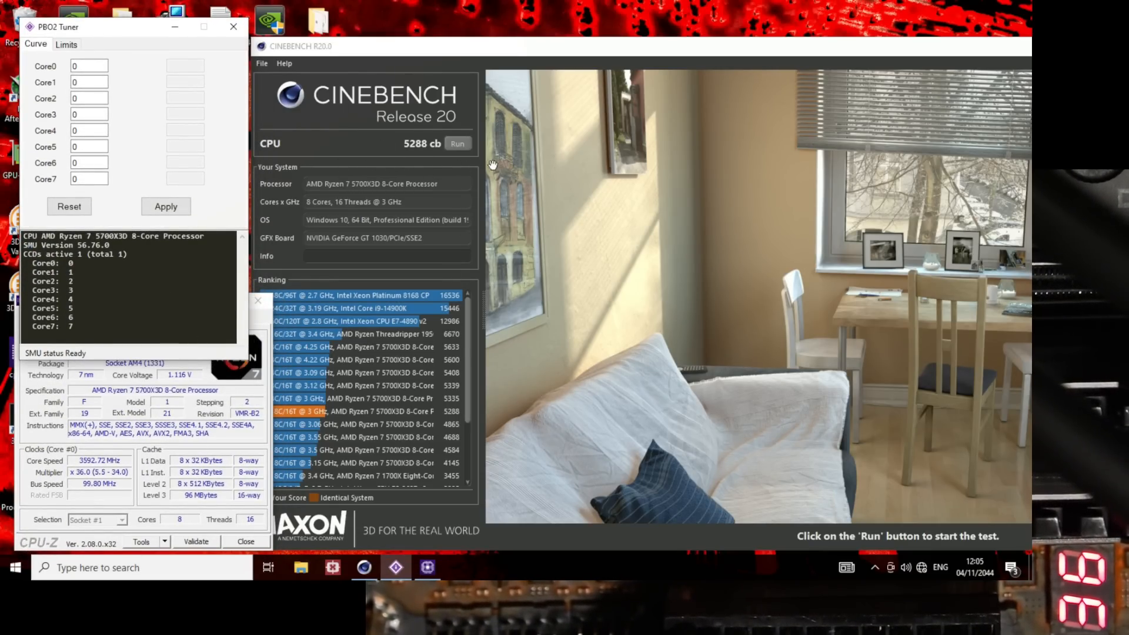
Step: Run the Cinebench R20 CPU test as a baseline with all core curve offsets at 0
left_click(464, 147)
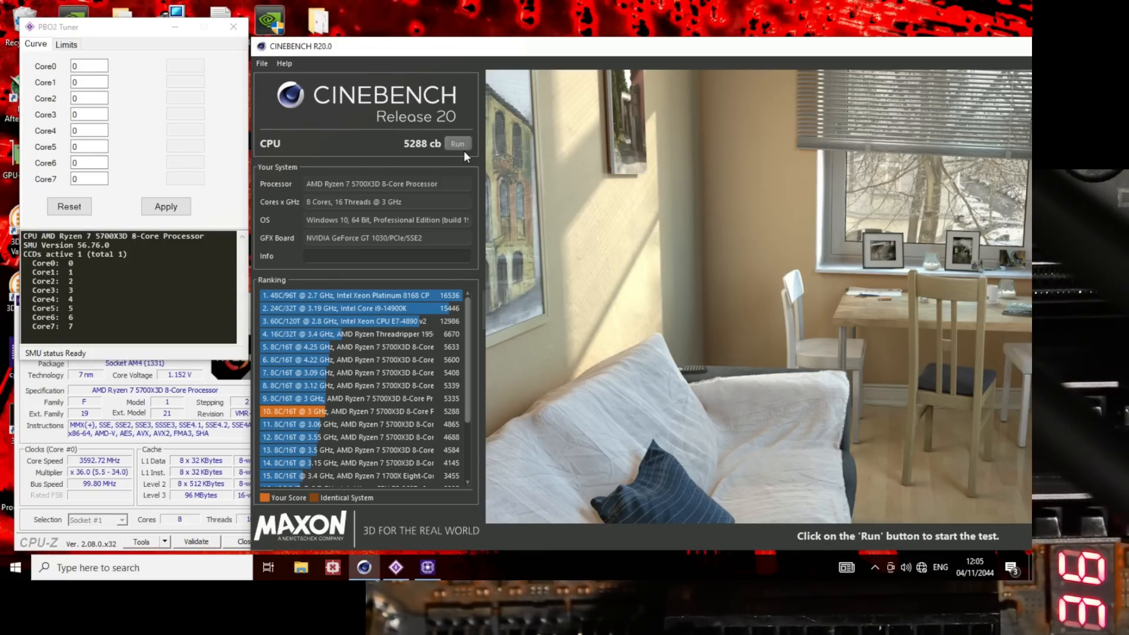
left_click(469, 144)
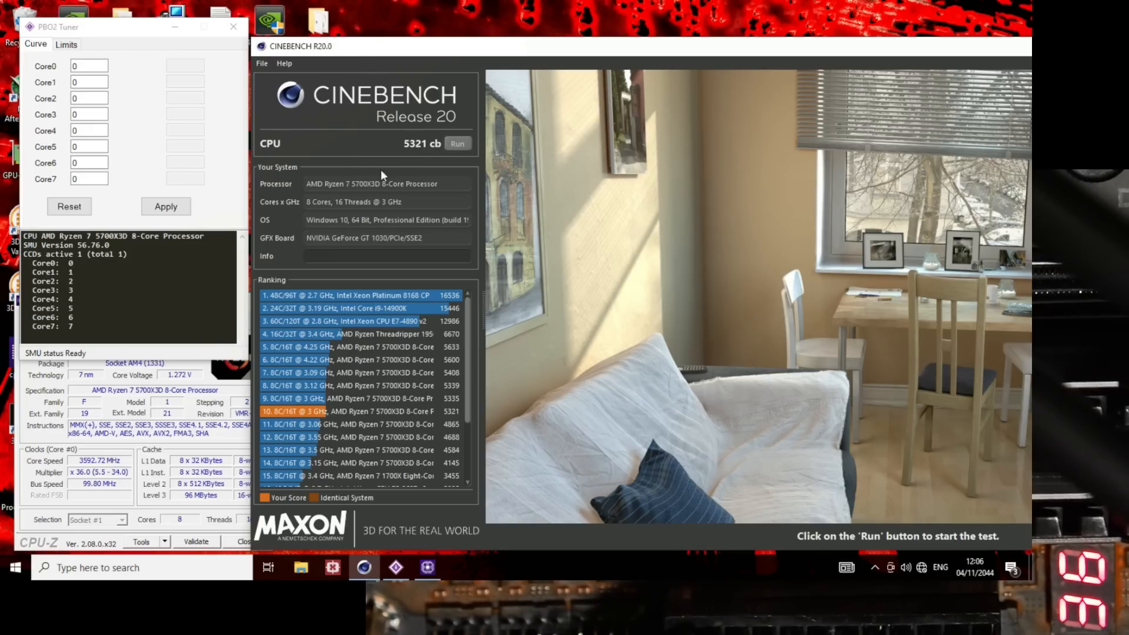
Step: Set the curve offsets of Core0 through Core3 to -10 in PBO2 Tuner
left_click(232, 81)
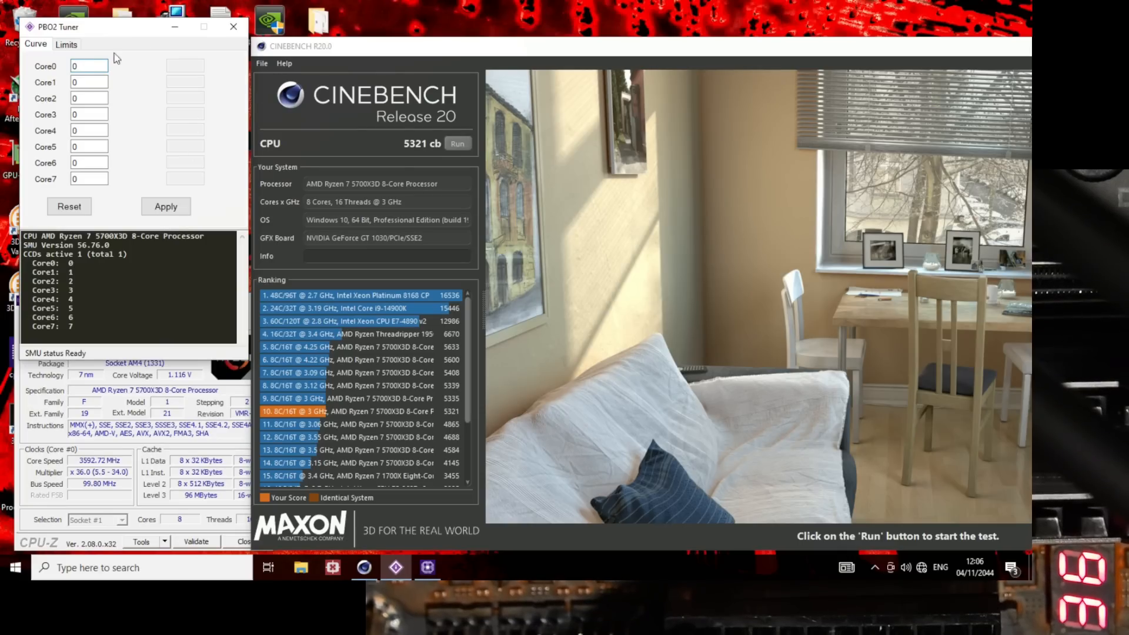
double_click(90, 65)
left_click_drag(103, 66, 65, 67)
key("ctrl+c")
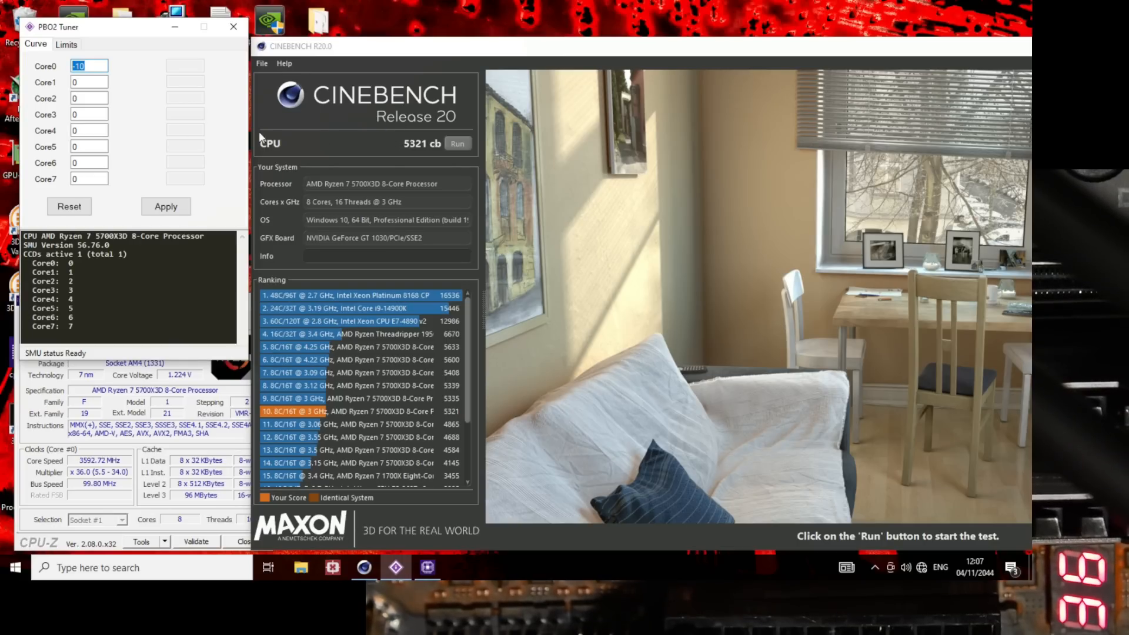
left_click_drag(94, 85, 63, 114)
key("ctrl+v")
key("ctrl+v")
key("ctrl+v")
Step: Set the curve offsets of Core4 through Core7 to -10
left_click(85, 68)
left_click_drag(76, 129, 69, 176)
key("ctrl+v")
key("ctrl+v")
key("ctrl+v")
key("ctrl+v")
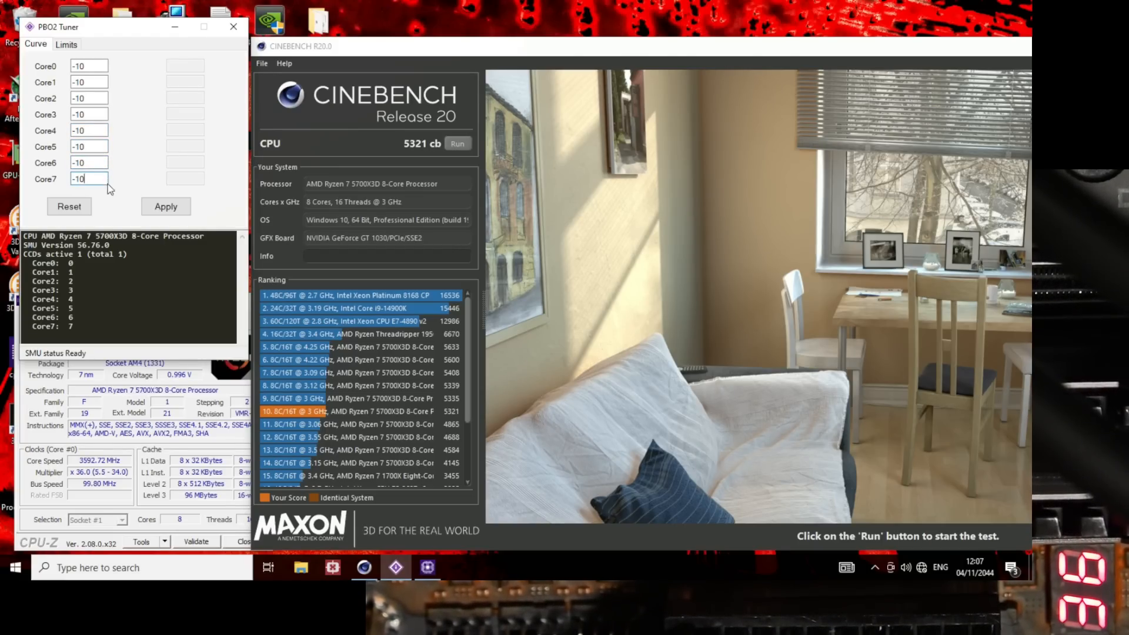
Step: Apply the -10 curve to all cores and run the Cinebench R20 CPU test
left_click(162, 207)
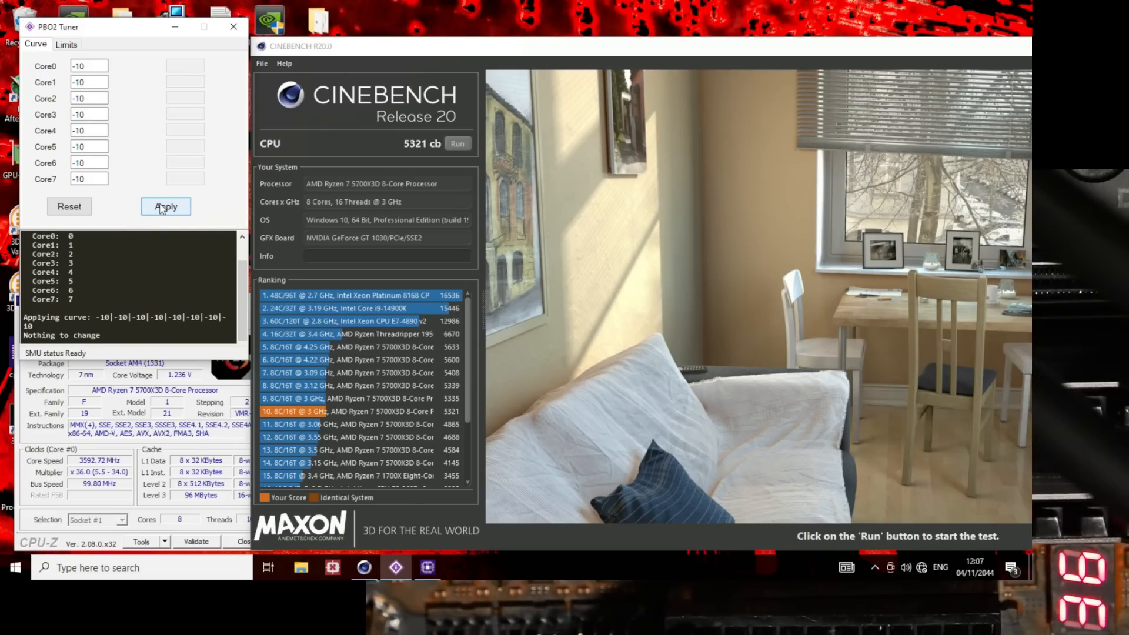
left_click(446, 145)
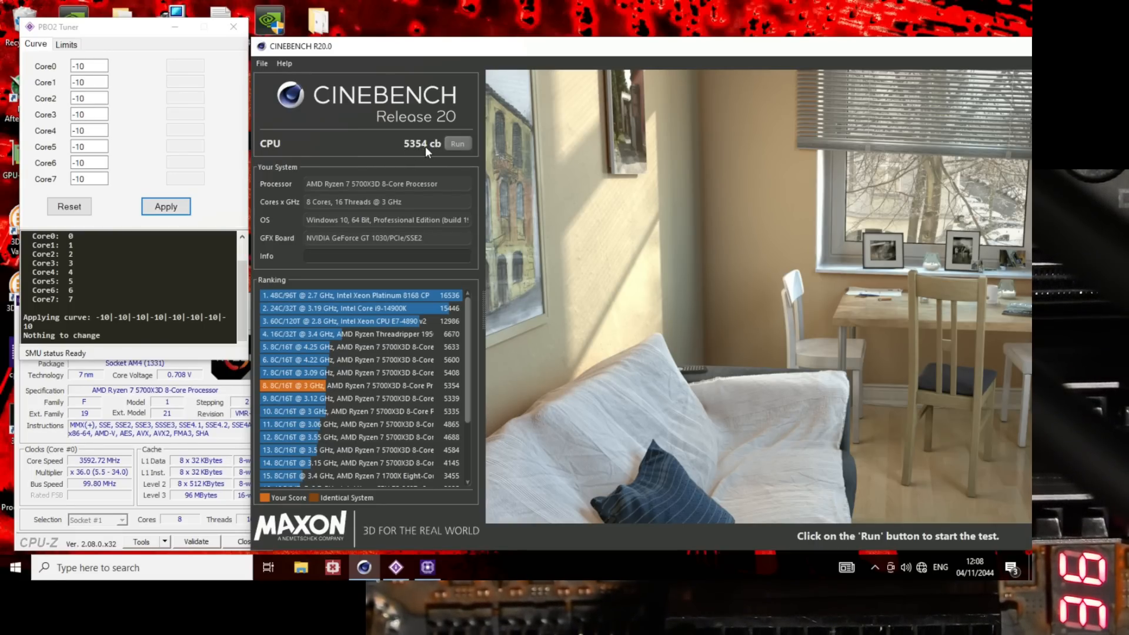
Step: Set the curve offsets of Core0 through Core3 to -20 in PBO2 Tuner
left_click_drag(95, 67, 46, 93)
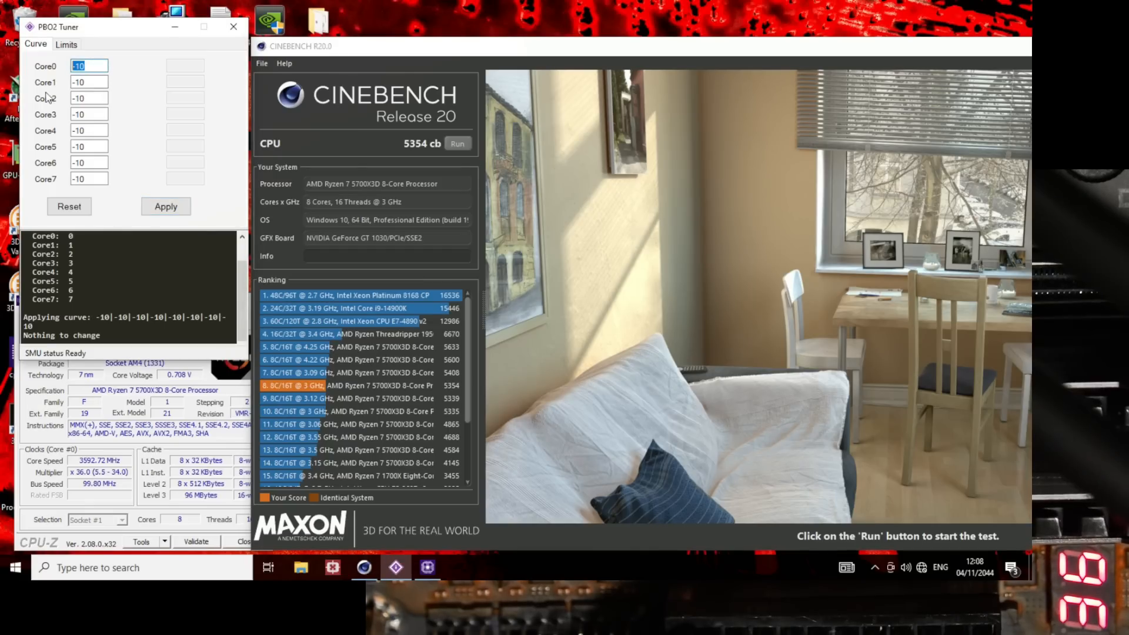
type("-2")
left_click(78, 82)
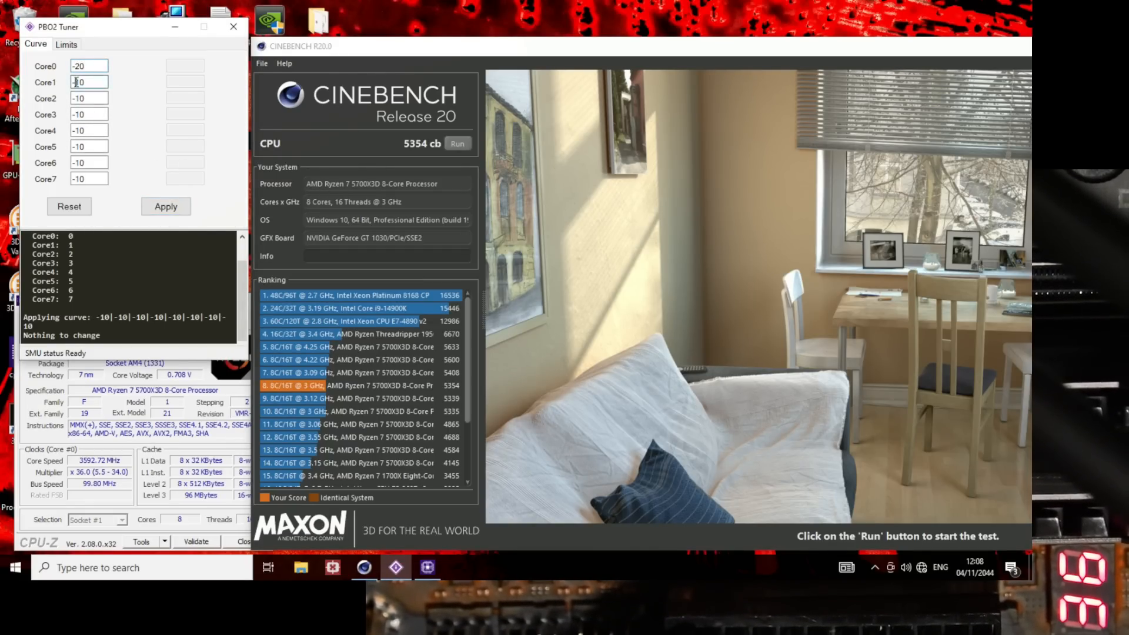
key("Delete")
type("2")
left_click(76, 98)
key("Delete")
type("2")
left_click(76, 114)
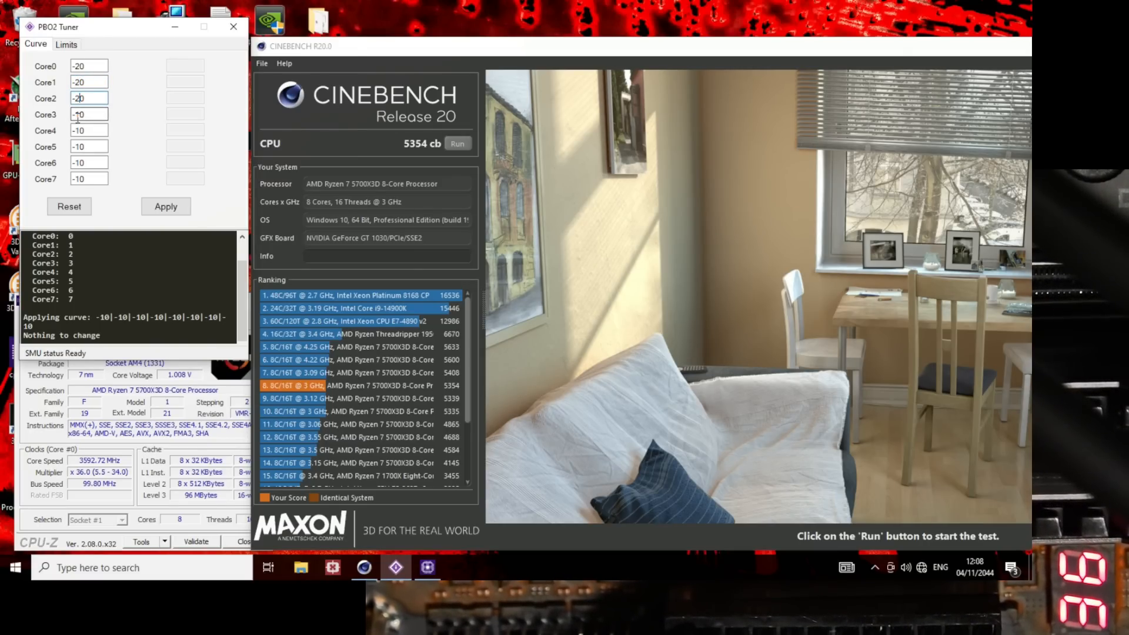
key("Delete")
type("2")
Step: Set the curve offsets of Core4 through Core7 to -20
left_click(75, 131)
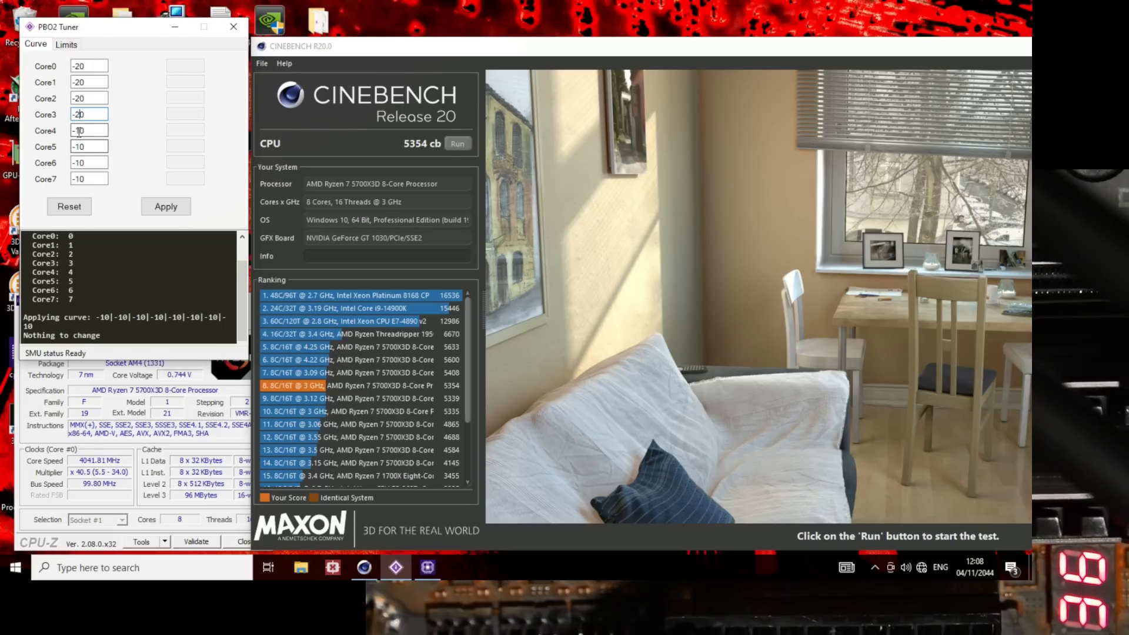
left_click_drag(81, 132, 77, 133)
type("2")
left_click(77, 147)
left_click_drag(81, 163, 77, 179)
type("22")
Step: Apply the -20 curve to all cores and run the Cinebench R20 CPU test
left_click(166, 207)
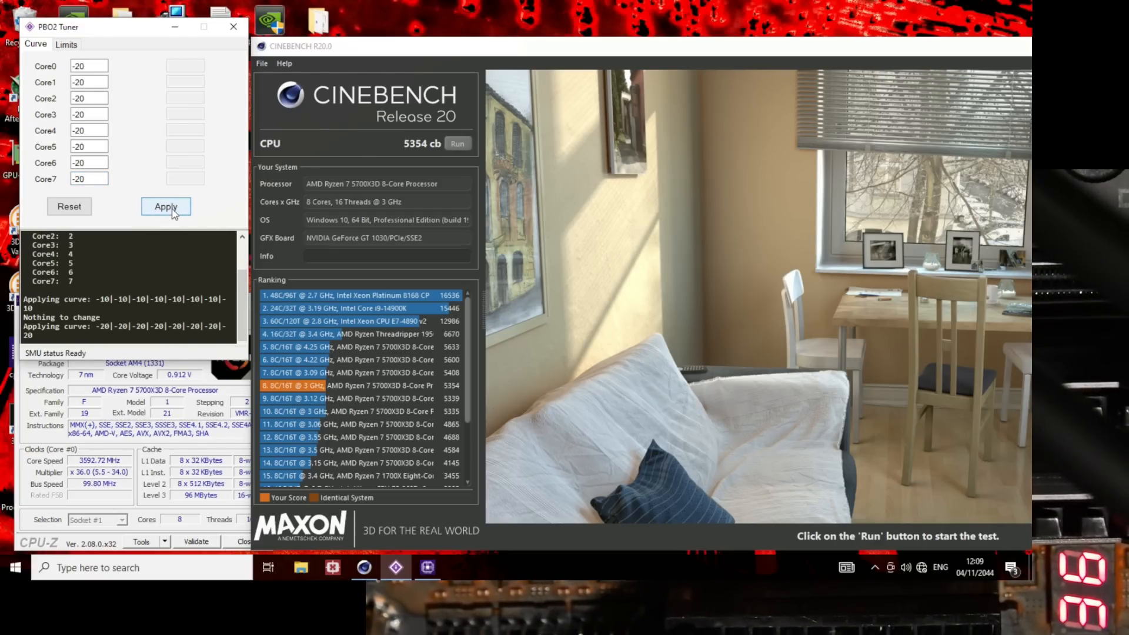
left_click(457, 144)
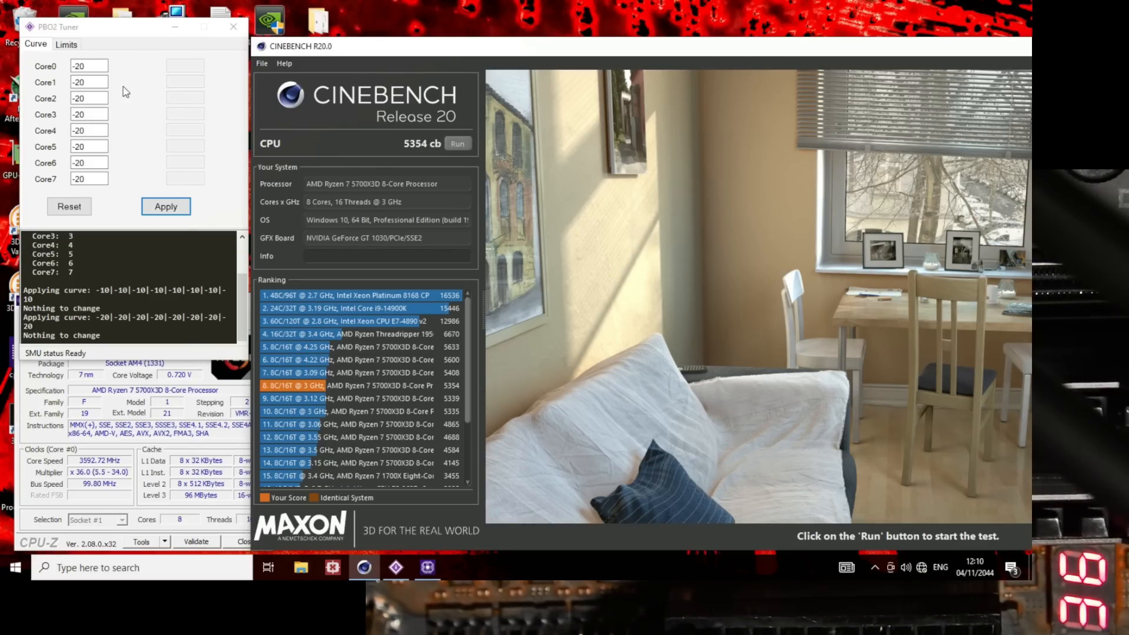
Step: Set the curve offsets of Core0 through Core3 to -30 in PBO2 Tuner
left_click(80, 66)
key("BackSpace")
type("3")
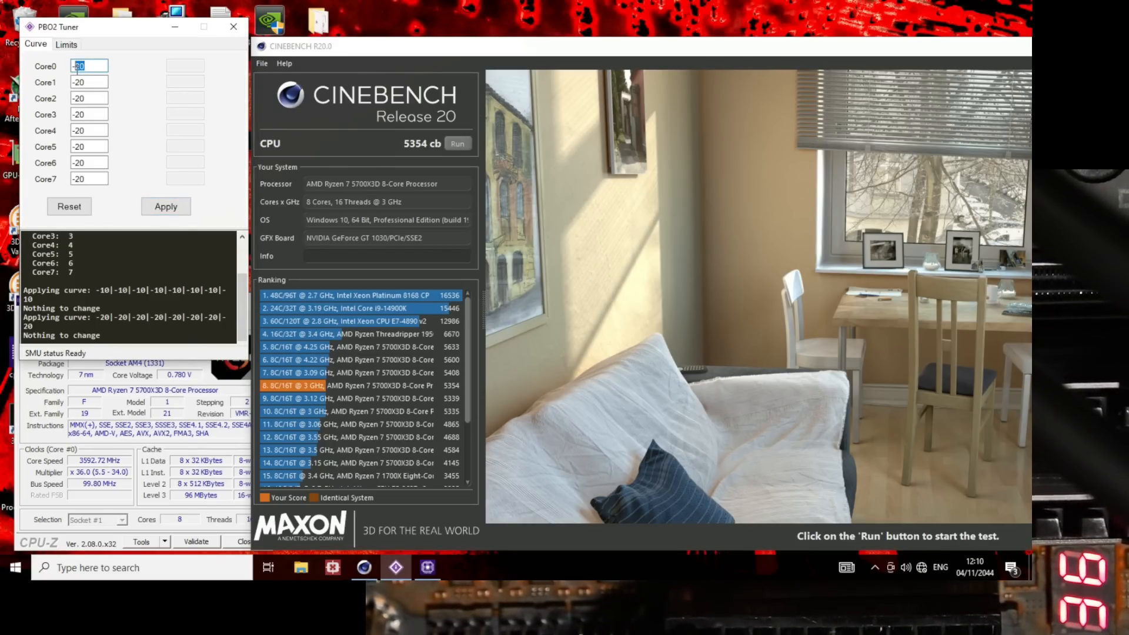
left_click_drag(90, 82, 80, 114)
type("330")
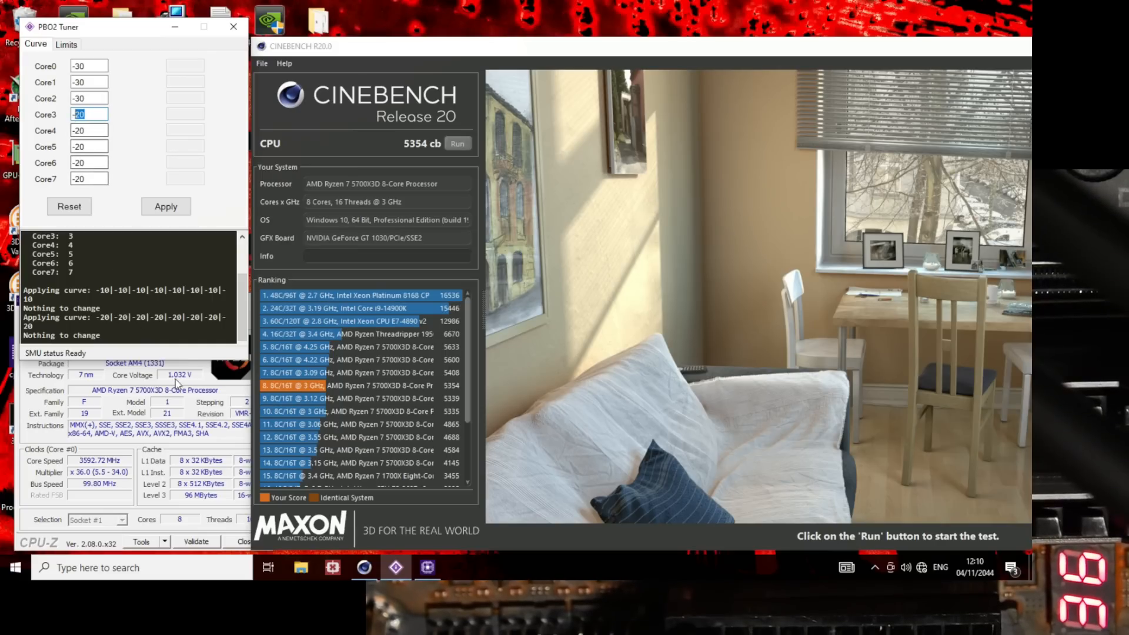
type("30")
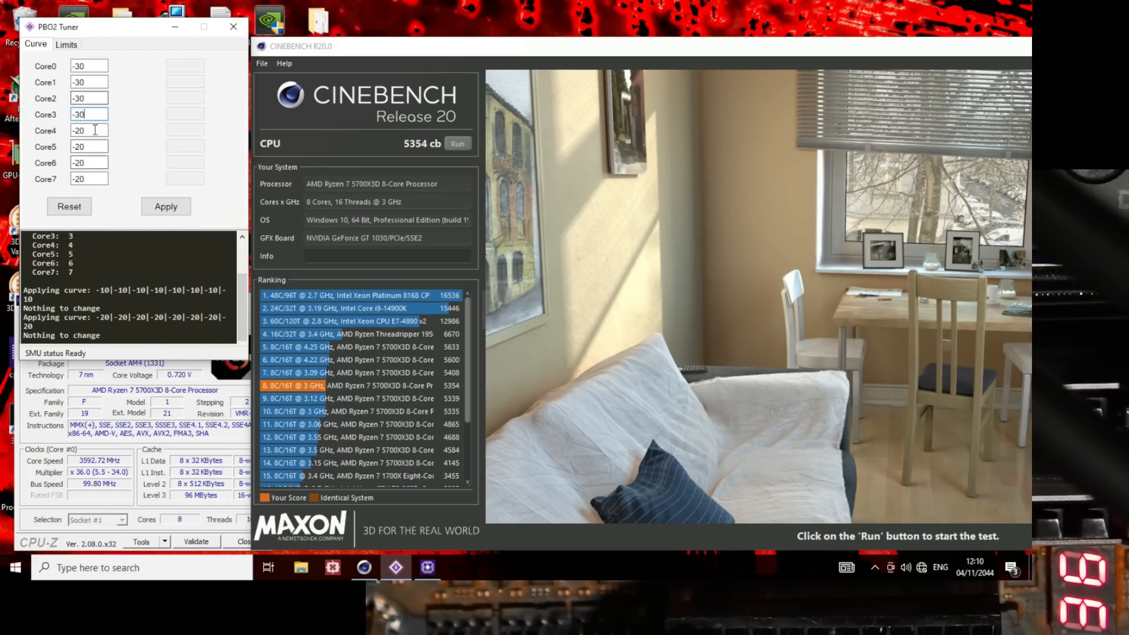
Step: Set the curve offsets of Core4 through Core7 to -30
left_click_drag(94, 130, 80, 130)
type("30")
double_click(81, 147)
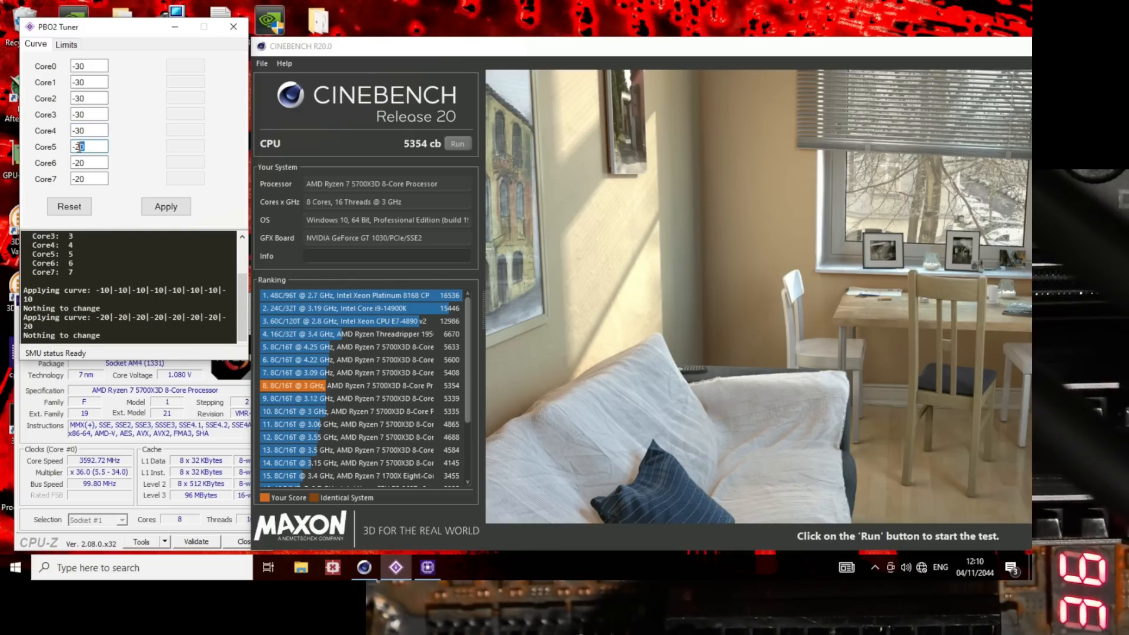
type("30")
left_click(81, 162)
double_click(80, 162)
type("30")
double_click(89, 178)
type("30")
Step: Apply the -30 curve to all cores and run the Cinebench R20 CPU test
left_click(152, 211)
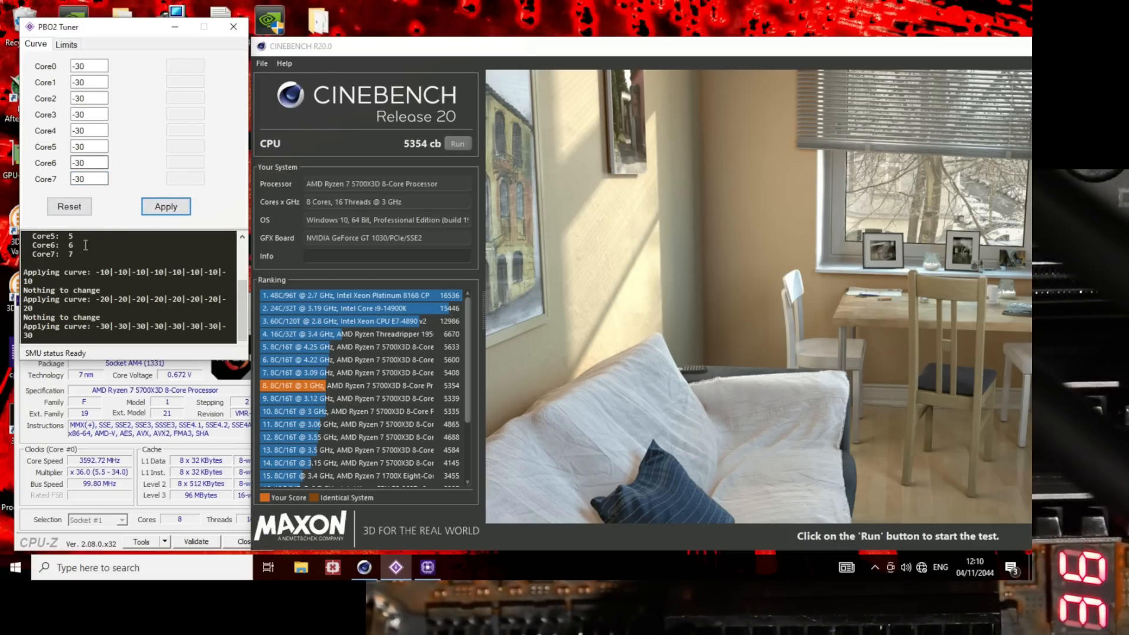
left_click(458, 144)
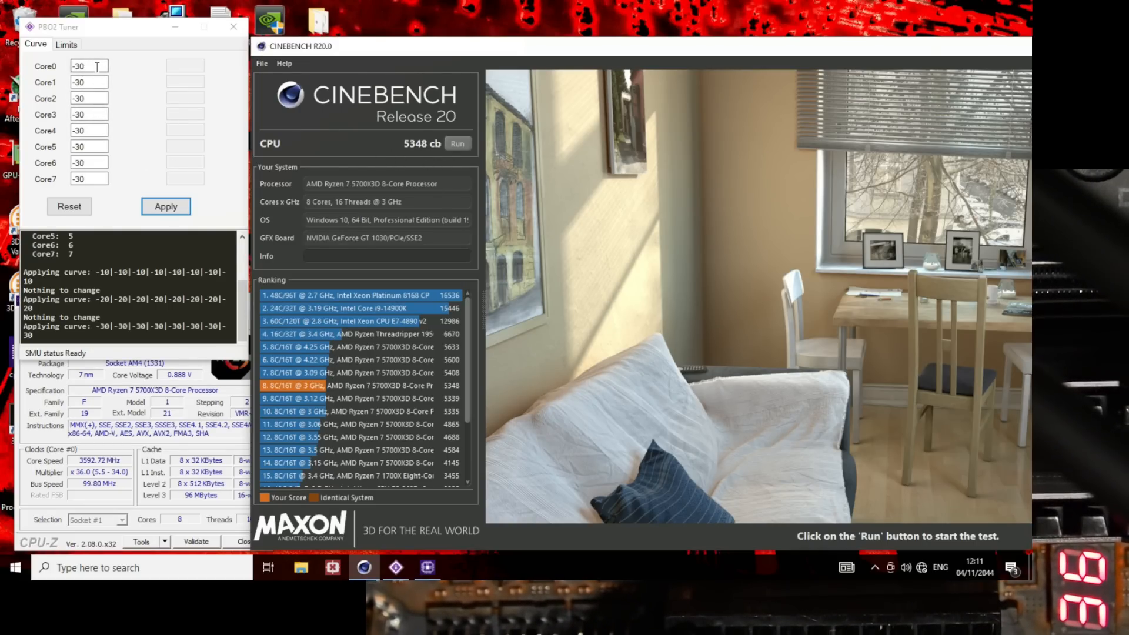
Step: Set the curve offsets of Core0 through Core3 to -38 in PBO2 Tuner
double_click(97, 66)
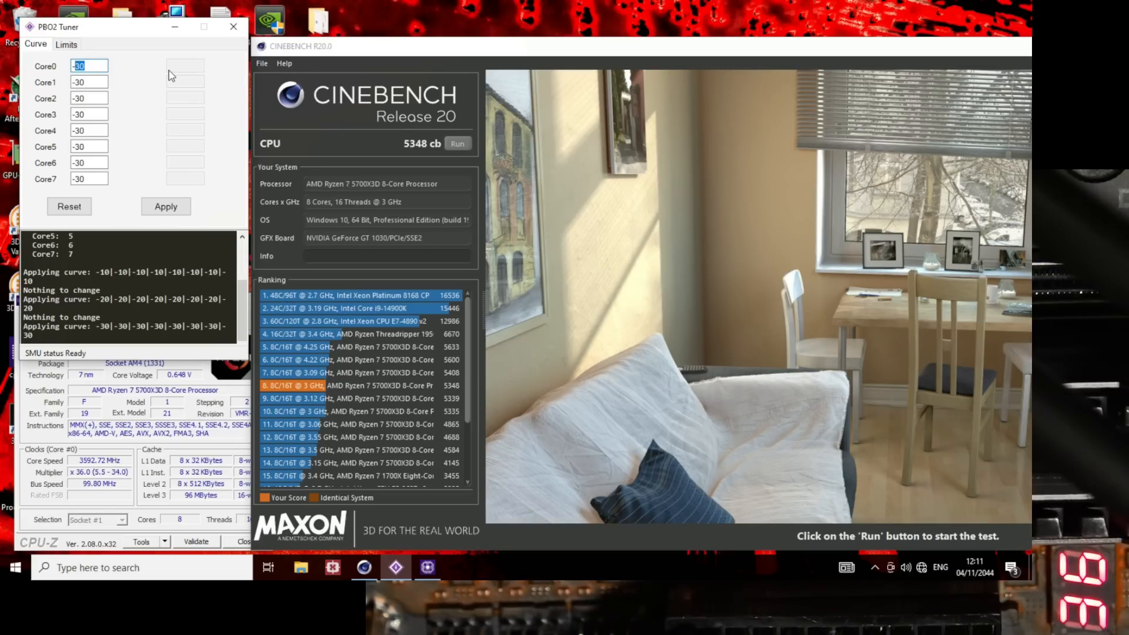
type("3")
type("-")
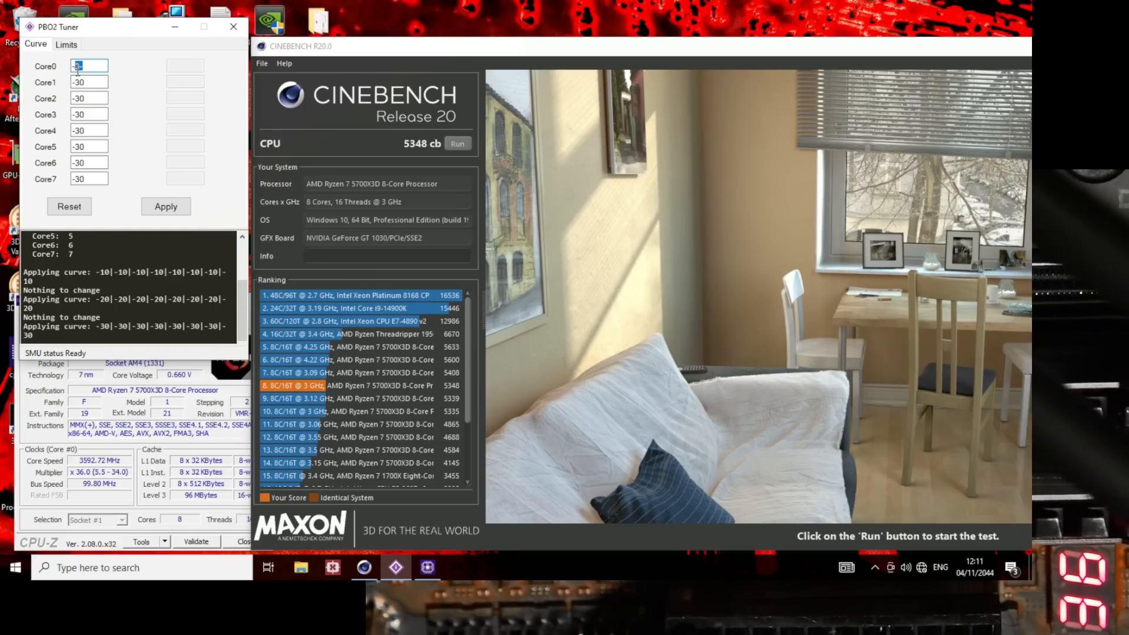
type("38")
left_click_drag(85, 77, 77, 103)
type("3838")
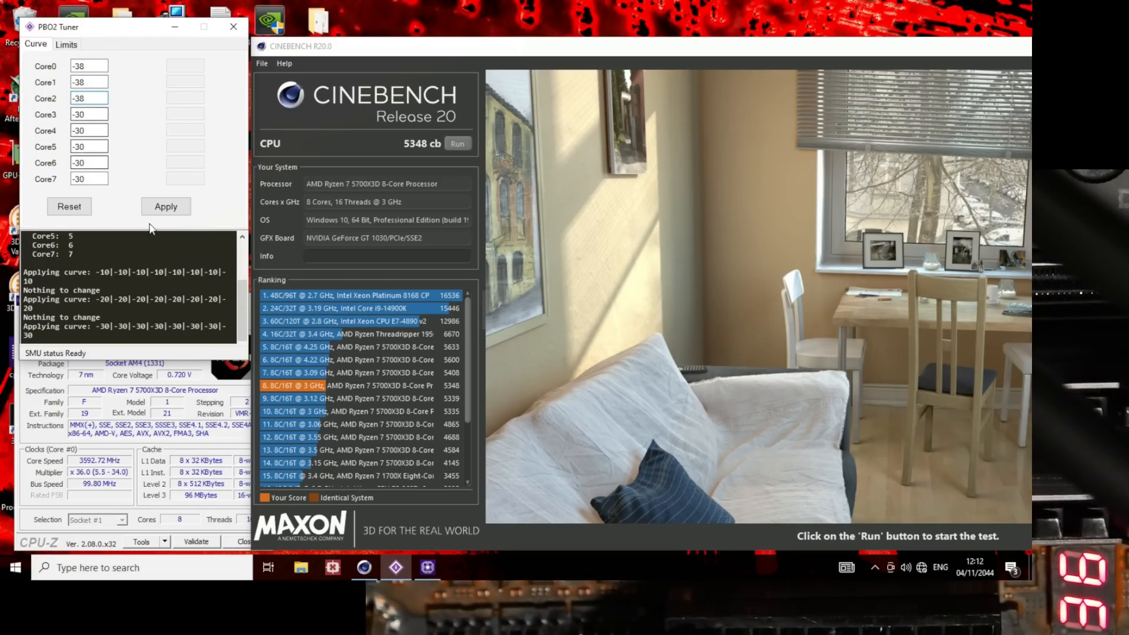
left_click(159, 207)
left_click_drag(94, 114, 79, 115)
type("38")
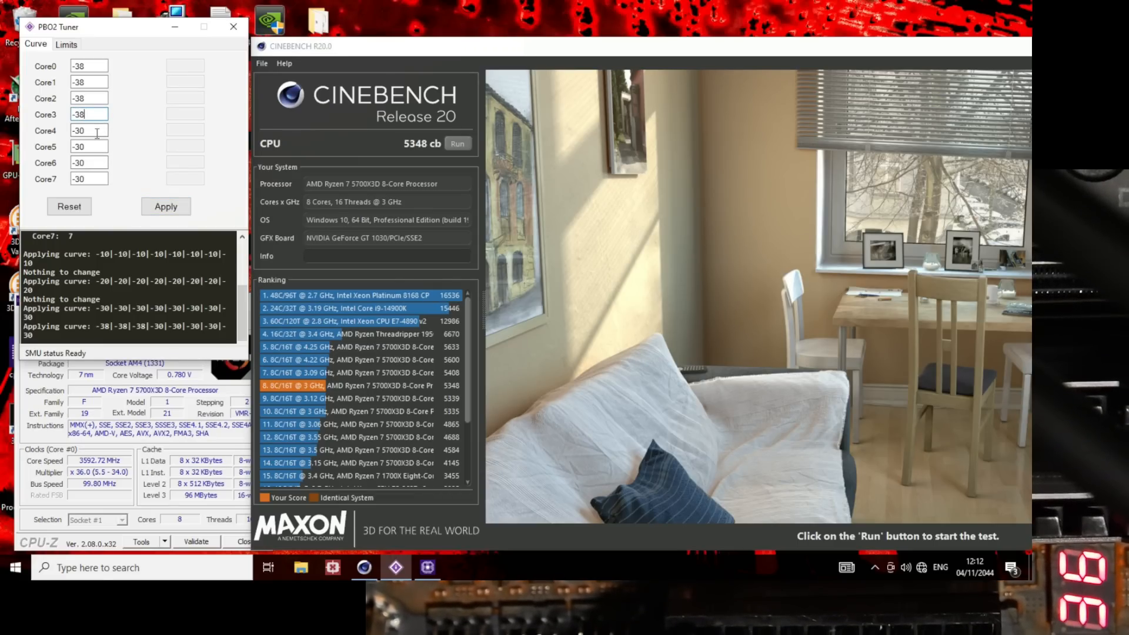
Step: Set the curve offsets of Core4 through Core7 to -38
type("8")
left_click_drag(86, 147, 77, 184)
type("8")
key("BackSpace")
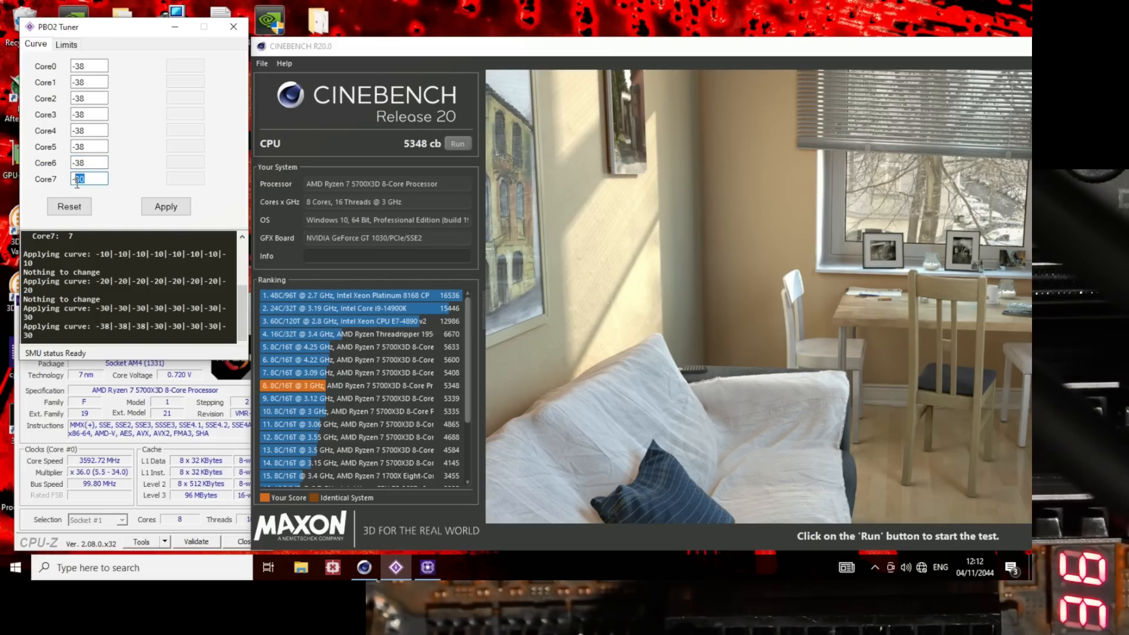
type("38")
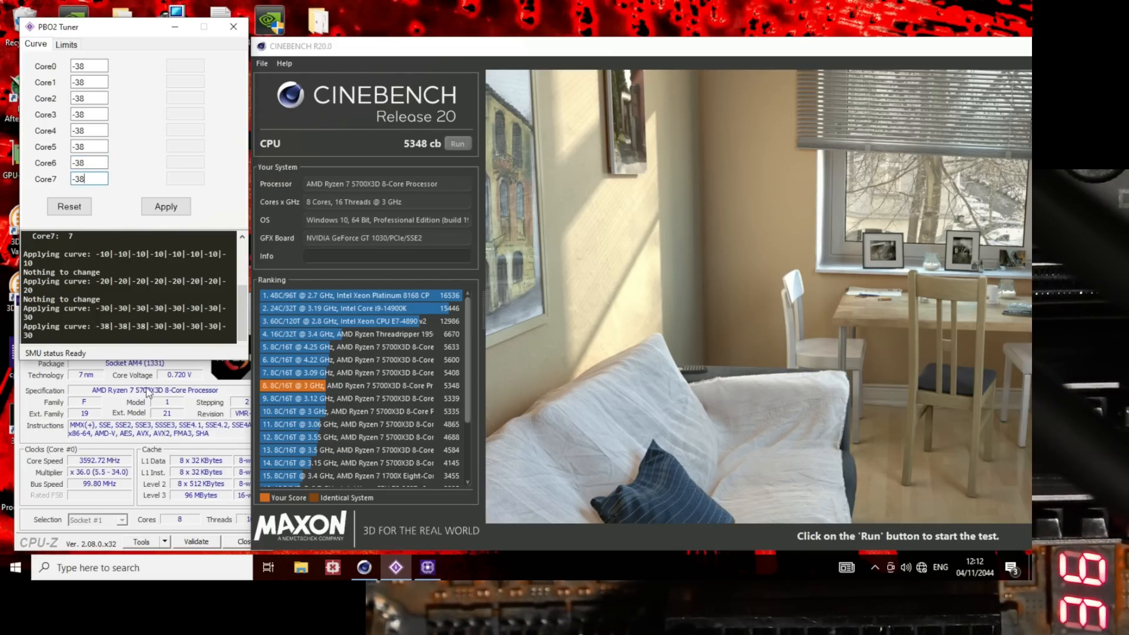
Step: Apply the -38 curve to all cores and run the Cinebench R20 CPU test
left_click(160, 210)
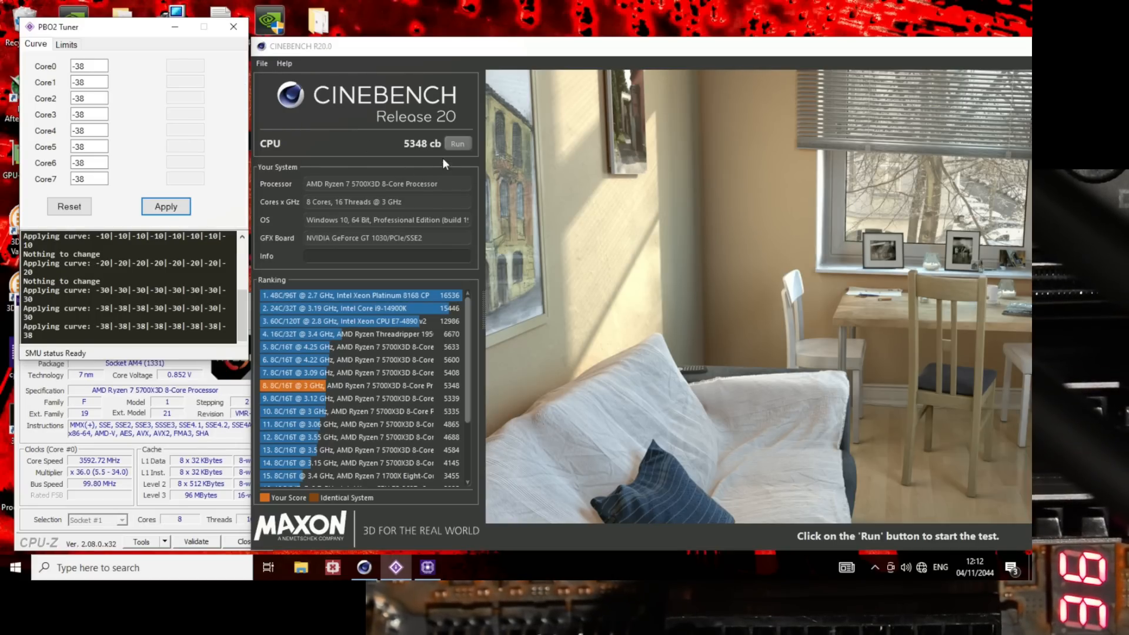
left_click(456, 144)
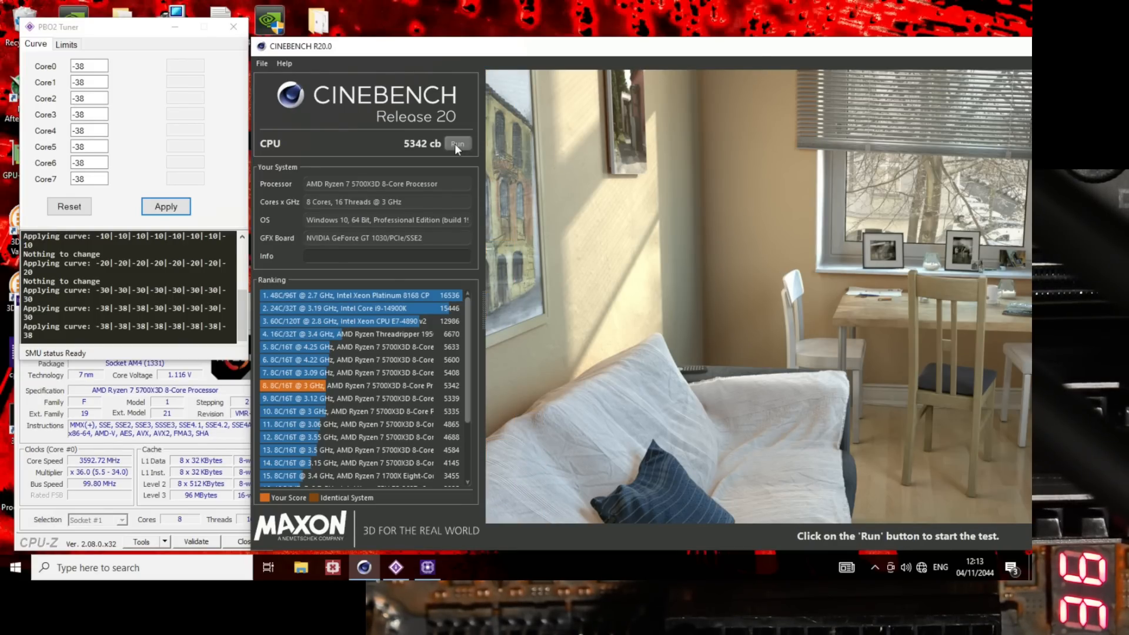
Step: Set the curve offsets of Core0 through Core3 to -48 in PBO2 Tuner
double_click(78, 66)
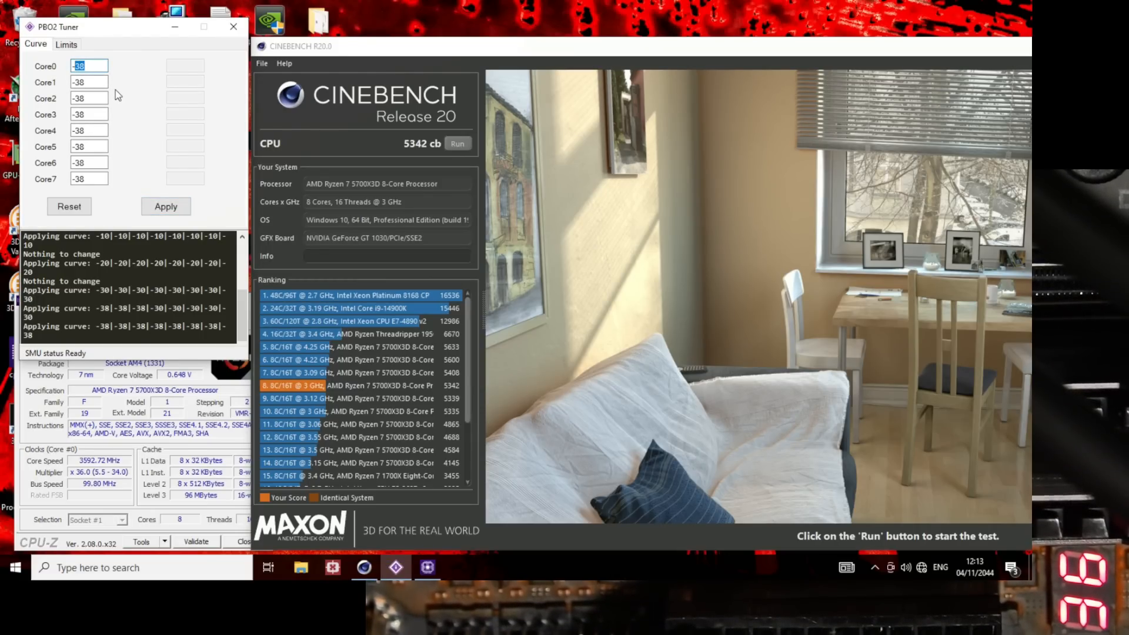
type("48")
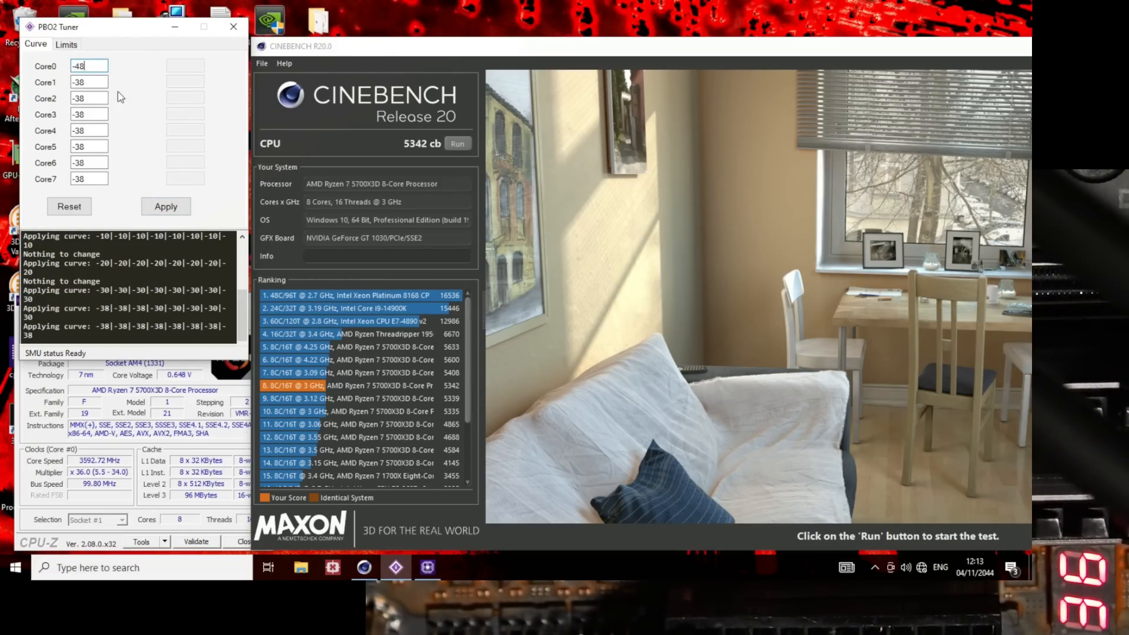
left_click(83, 82)
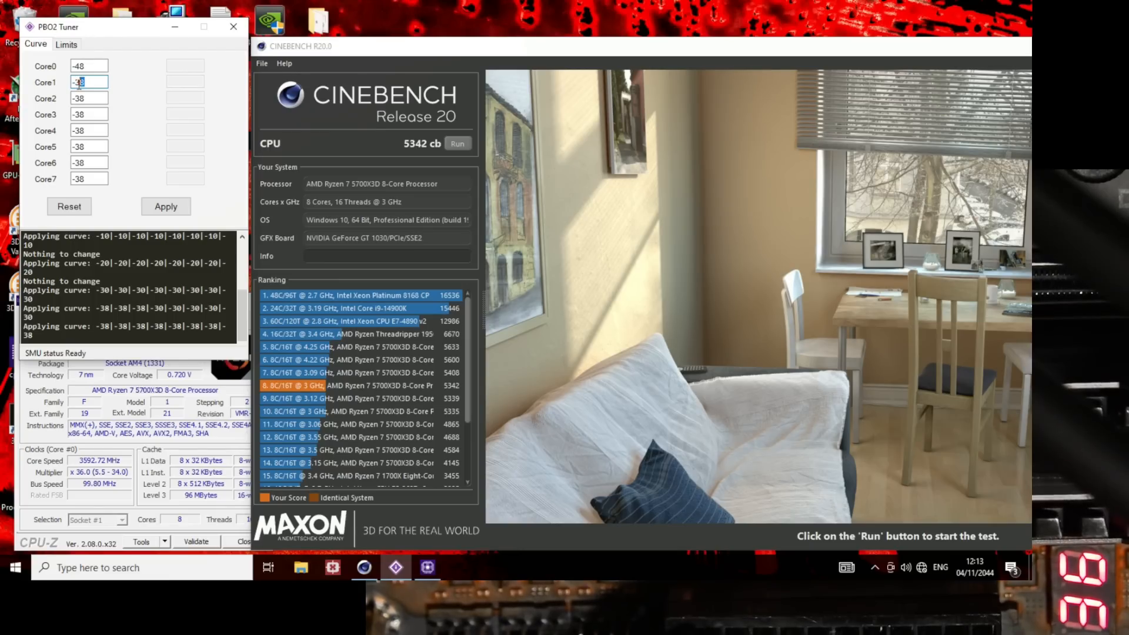
left_click_drag(88, 83, 76, 117)
type("4848")
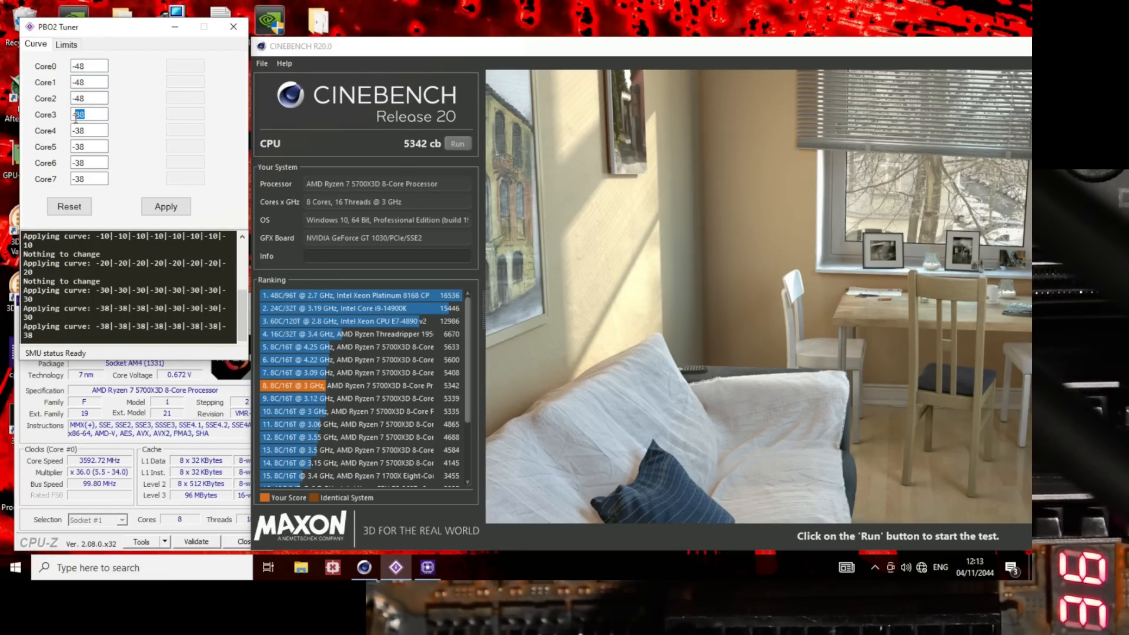
type("48")
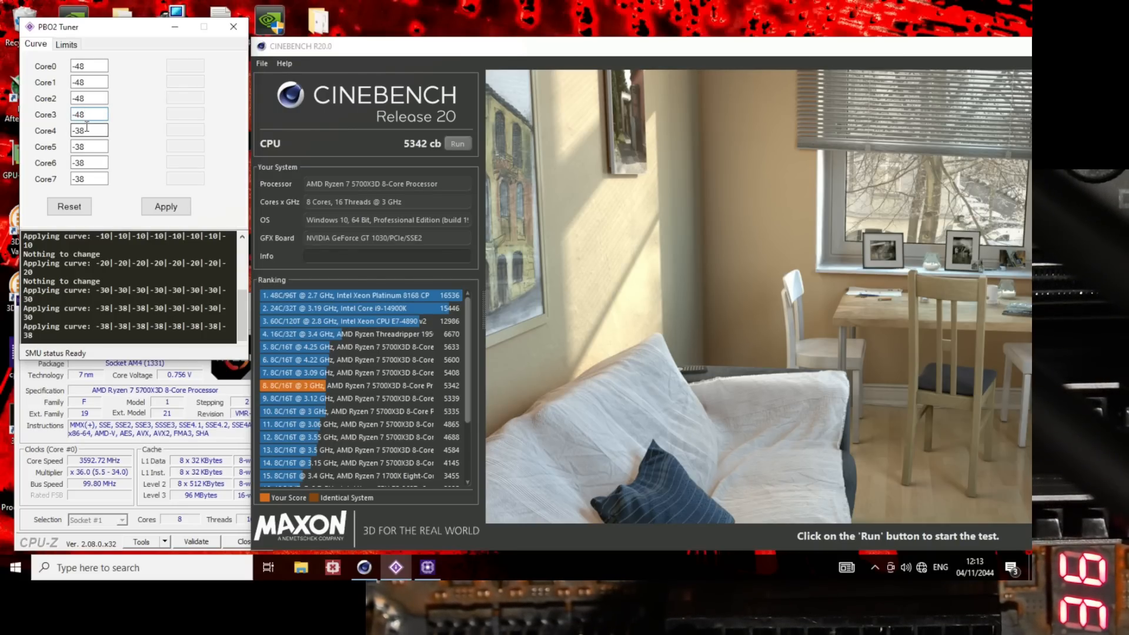
Step: Set the curve offsets of Core4 through Core7 to -48
mouse_move(88, 130)
left_mouse_down()
mouse_move(76, 132)
mouse_move(81, 147)
left_mouse_up()
type("4")
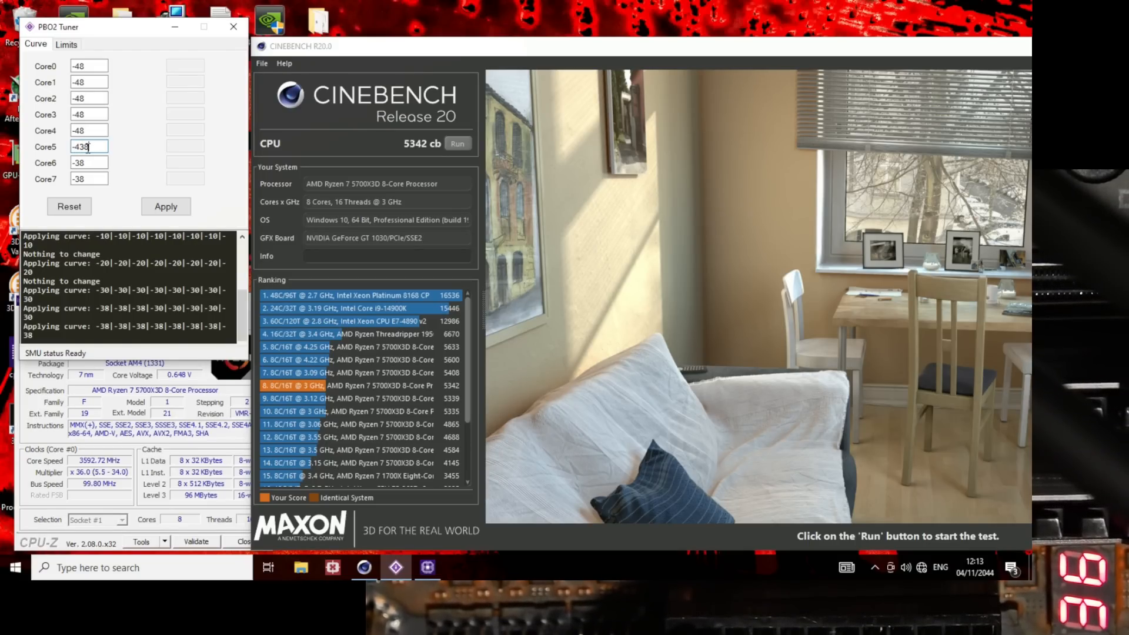
type("8")
left_click_drag(93, 163, 79, 179)
type("484")
Step: Apply the -48 curve to all cores and run the Cinebench R20 CPU test
left_click(143, 208)
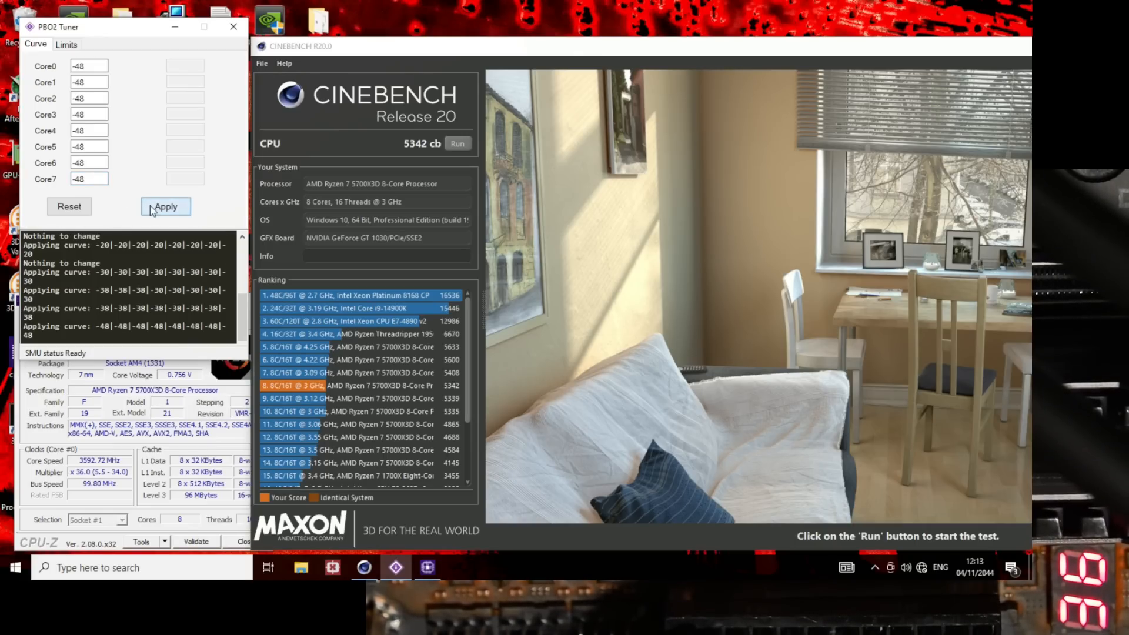
left_click(466, 149)
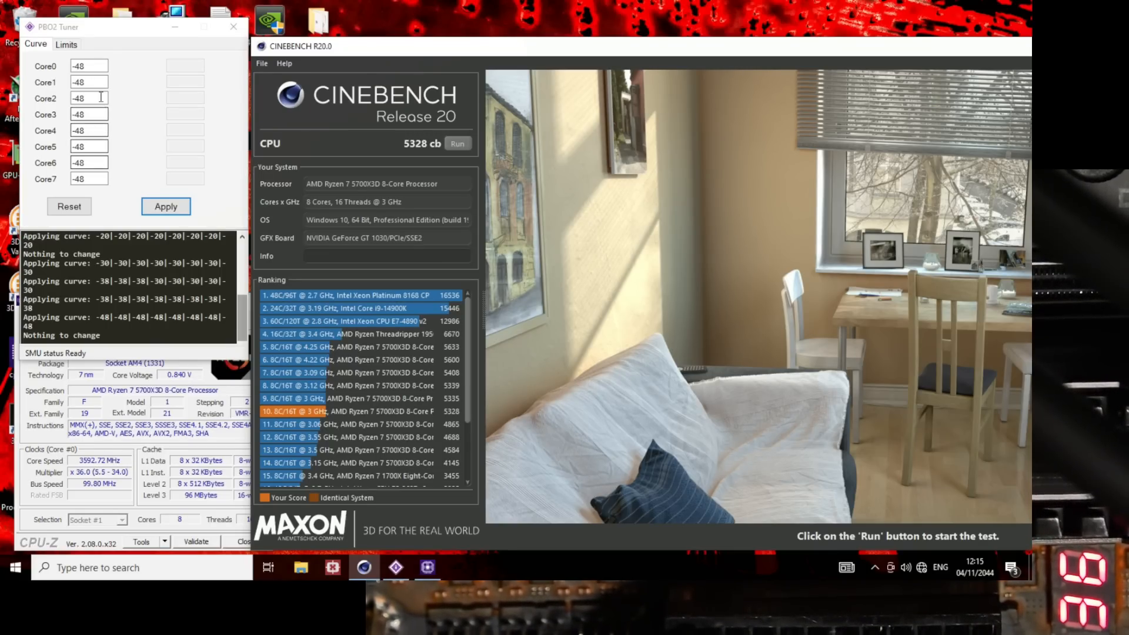
Step: Return the curve offsets of Core0 through Core3 to -30 in PBO2 Tuner
left_click(214, 207)
type("-30")
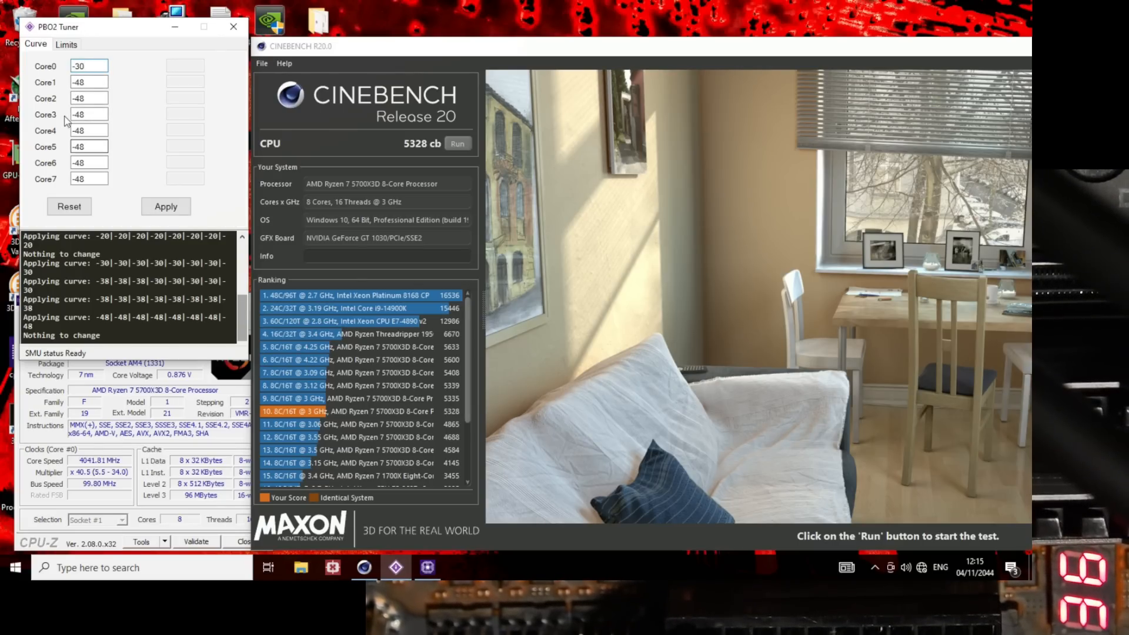
left_click(83, 82)
type("-30")
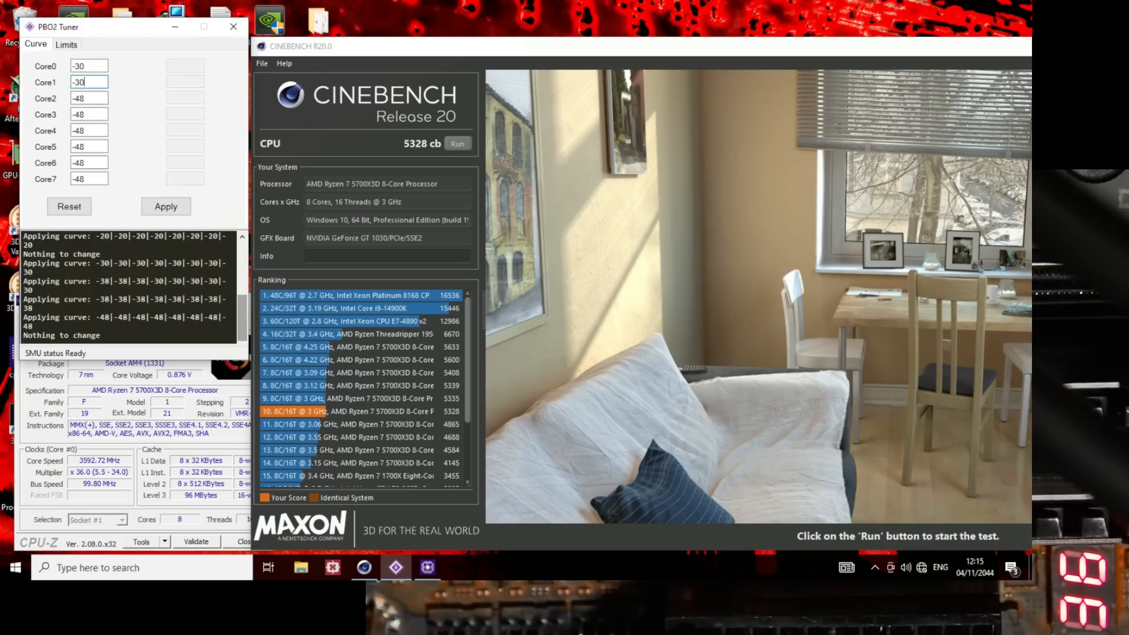
double_click(78, 99)
type("30")
double_click(79, 115)
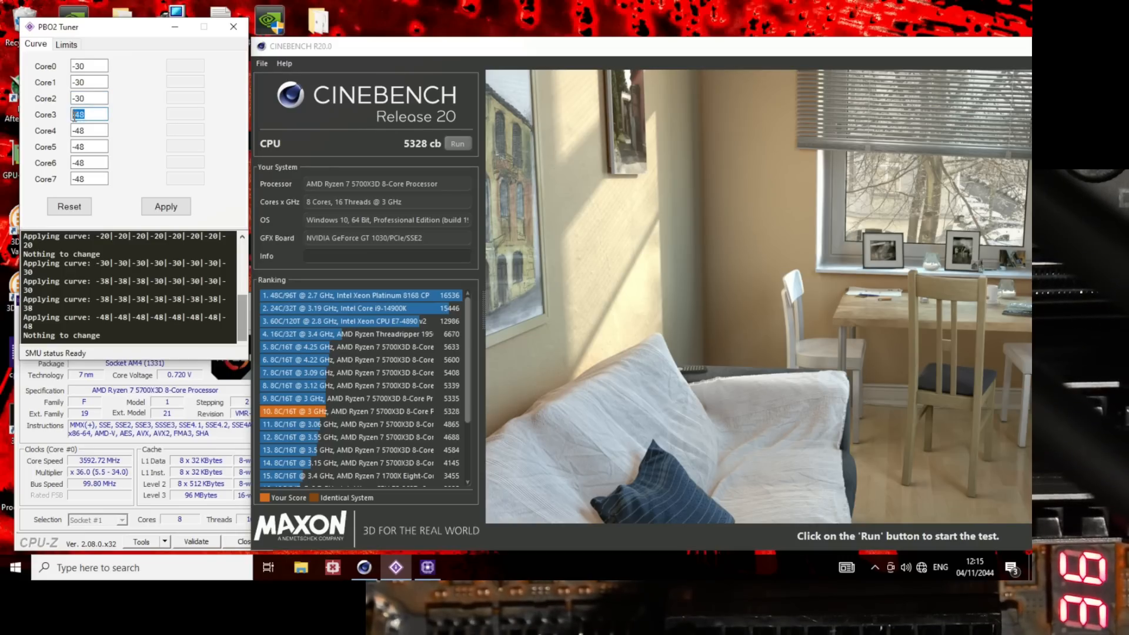
left_click(82, 115)
type("30")
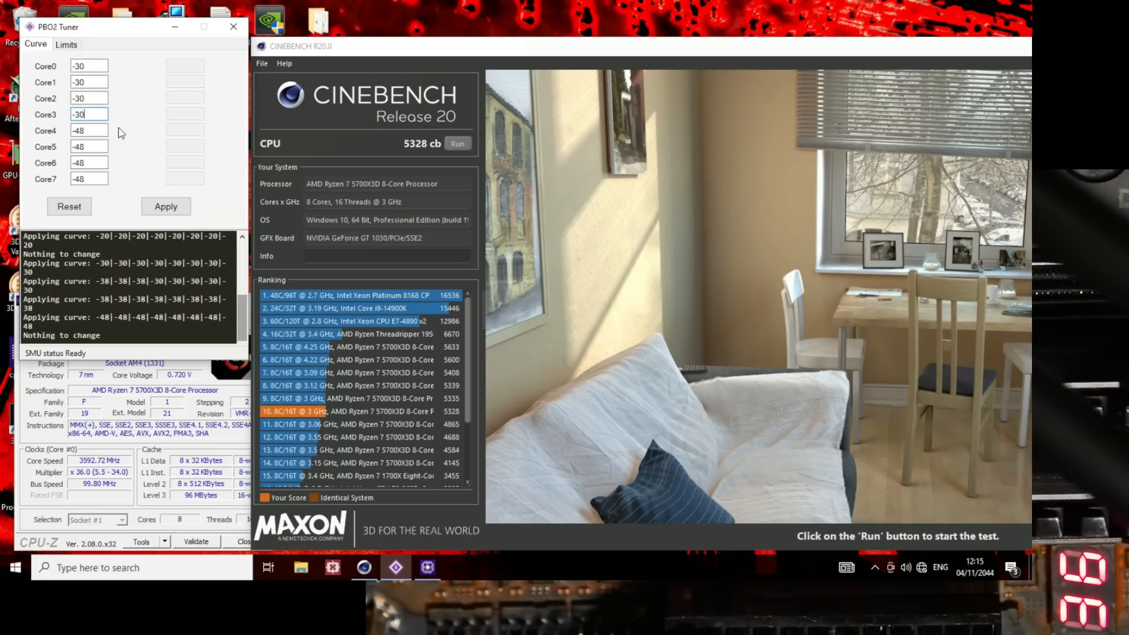
Step: Return the curve offsets of Core4 through Core7 to -30
left_click(79, 130)
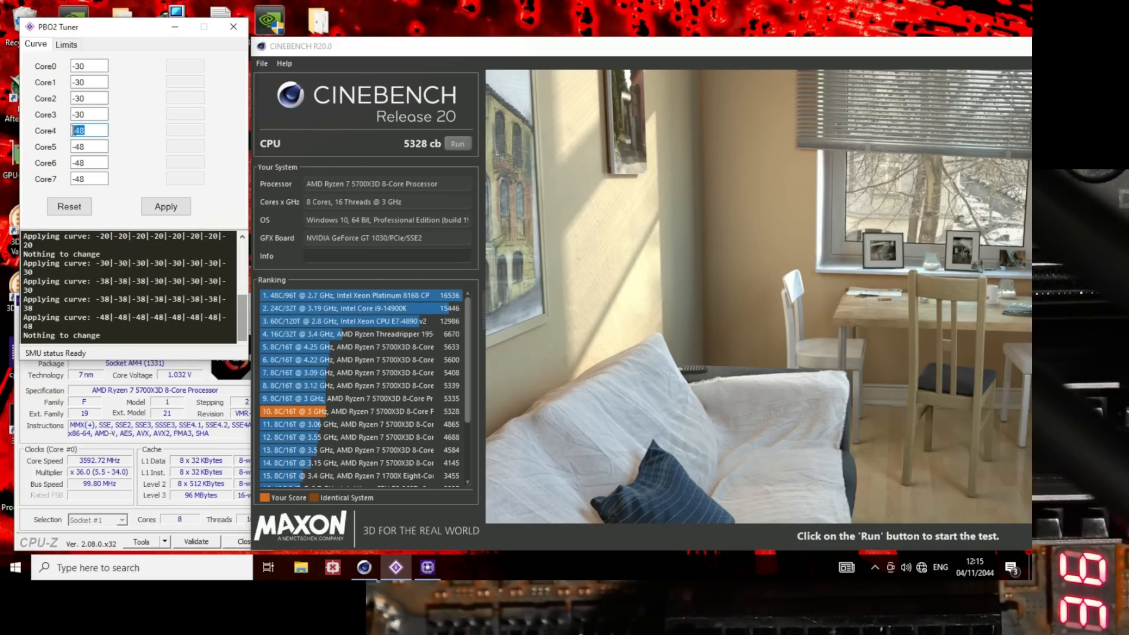
type("30")
double_click(78, 147)
double_click(79, 163)
type("30")
left_click(84, 179)
double_click(77, 179)
type("30")
Step: Reapply the -30 curve to all cores and rerun the Cinebench R20 CPU test
left_click(155, 209)
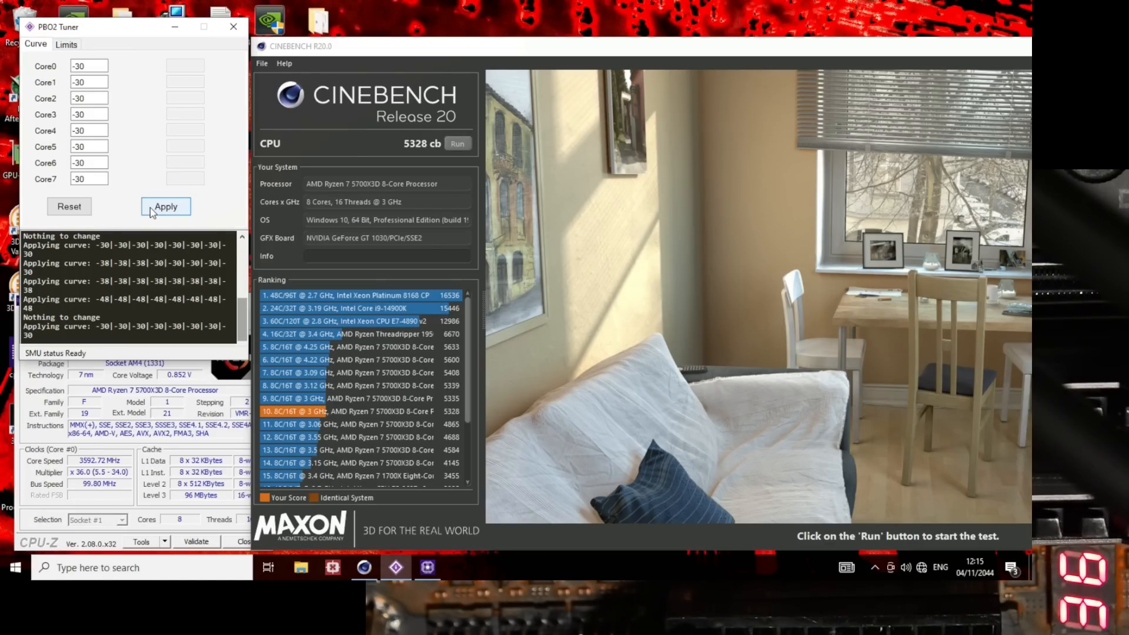
left_click(459, 144)
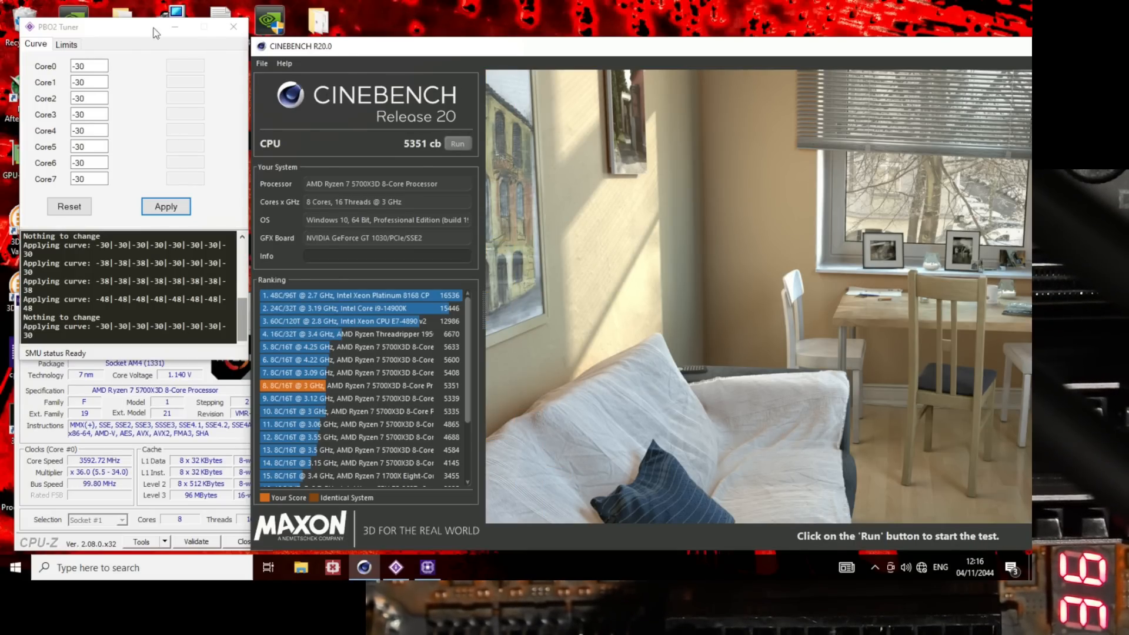
Step: Set the MaxBoost limit to 4150 MHz in PBO2 Tuner
left_click(67, 44)
left_click(211, 81)
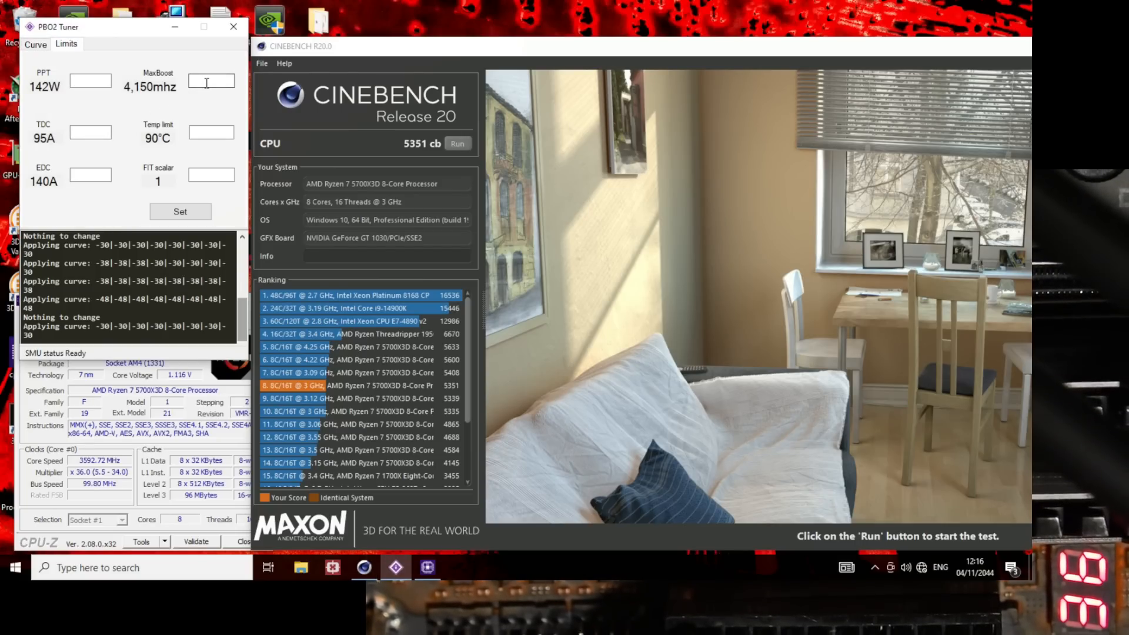
type("4150")
left_click(198, 213)
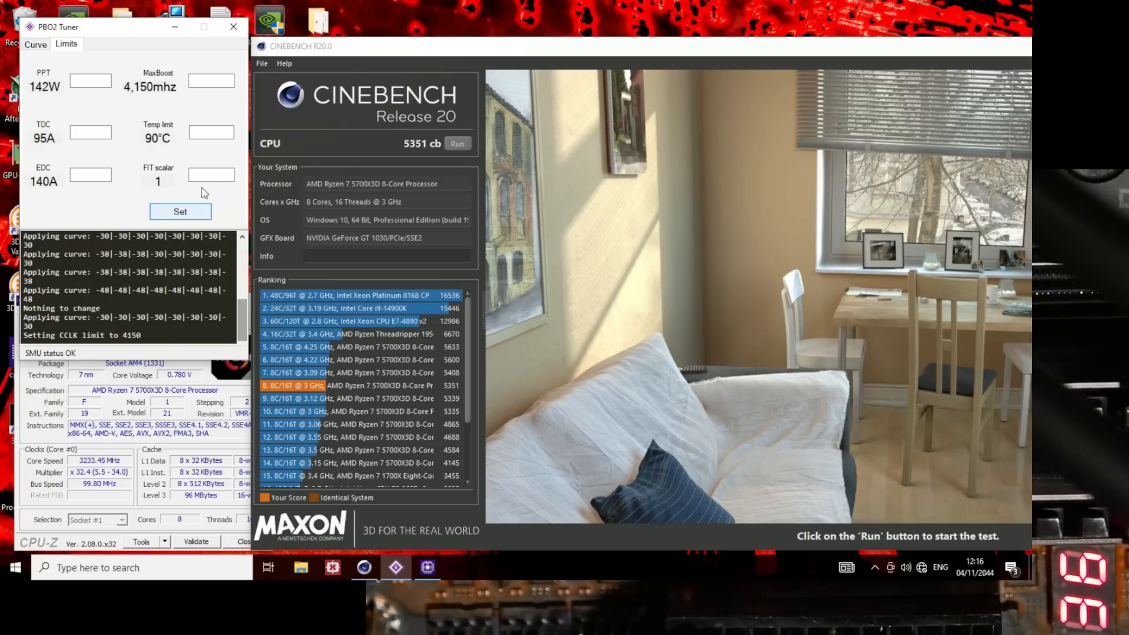
Step: Set the MaxBoost limit to 4200 MHz
left_click(211, 80)
type("4200")
left_click(184, 213)
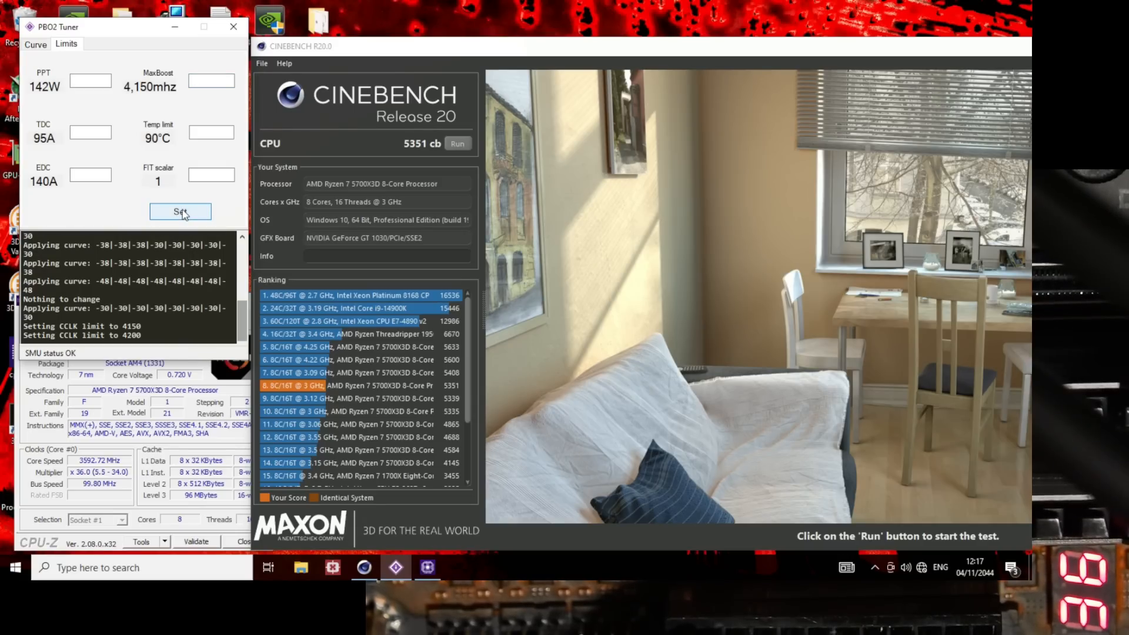
left_click(458, 144)
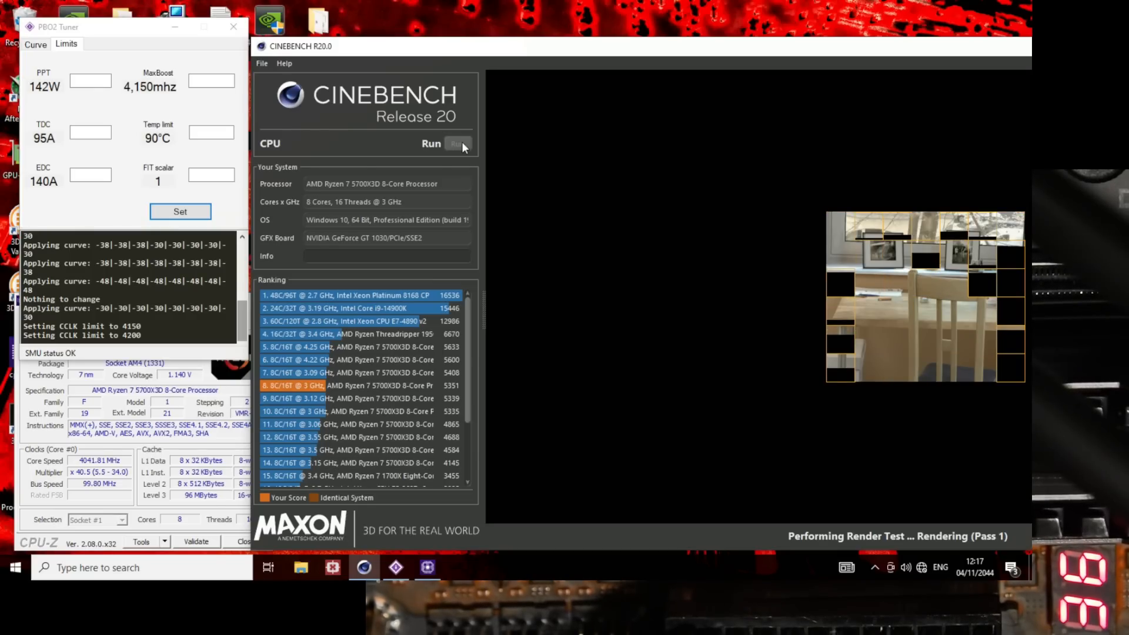
left_click(693, 255)
left_click(538, 334)
Step: Set Cinebench's preferences to use a custom number of render threads of 1
left_click(264, 63)
left_click(294, 122)
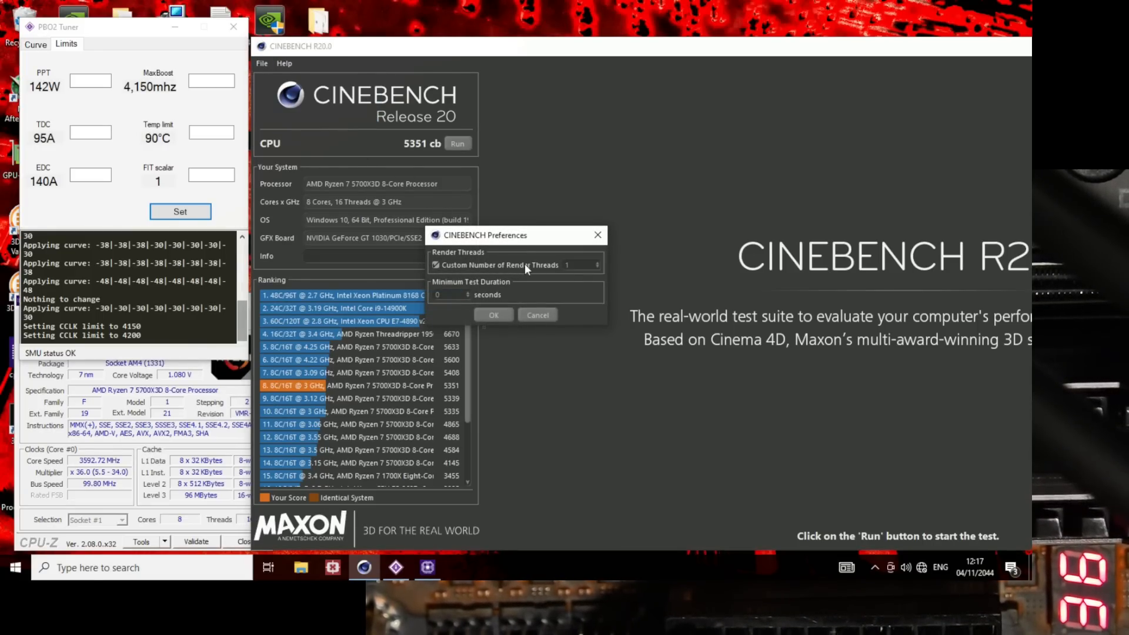
left_click(501, 313)
Step: Start the single-thread Cinebench CPU test and list the per-core clock speeds in CPU-Z
left_click(460, 145)
right_click(114, 469)
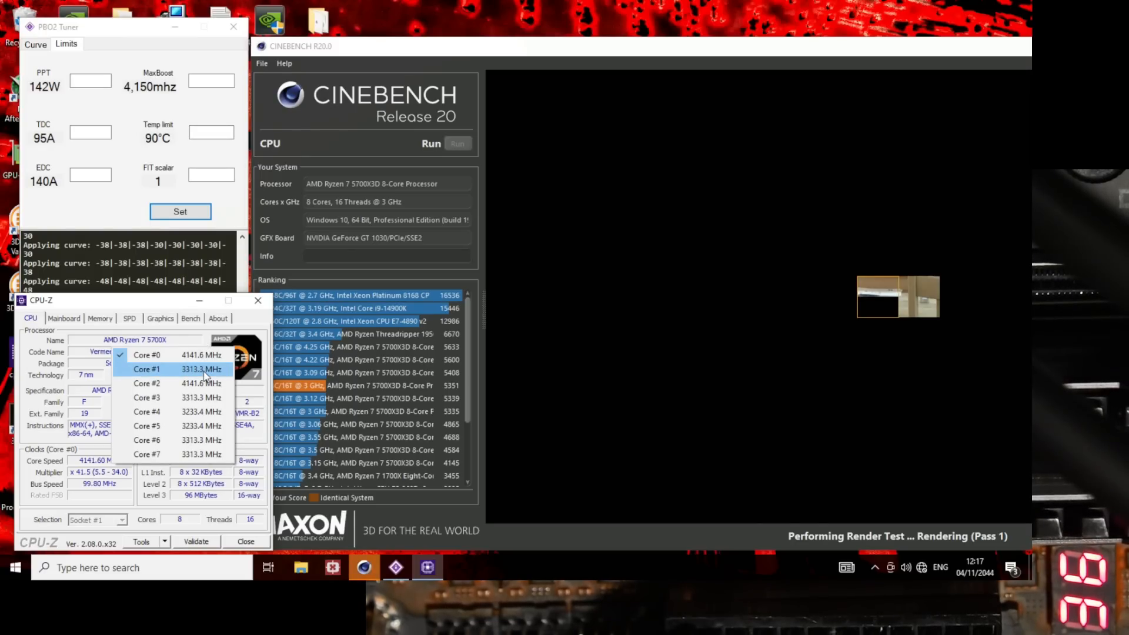
Step: Set the MaxBoost limit to 4300 MHz in PBO2 Tuner and recheck the per-core clock speeds in CPU-Z
left_click(180, 211)
left_click(217, 80)
type("43")
type("00")
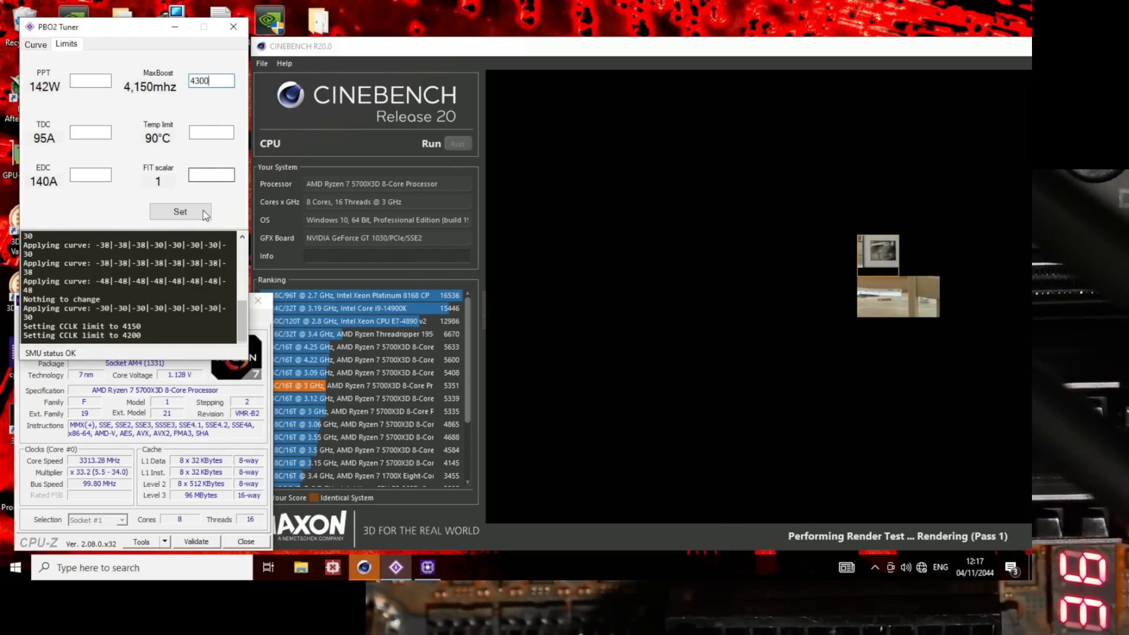
left_click(202, 213)
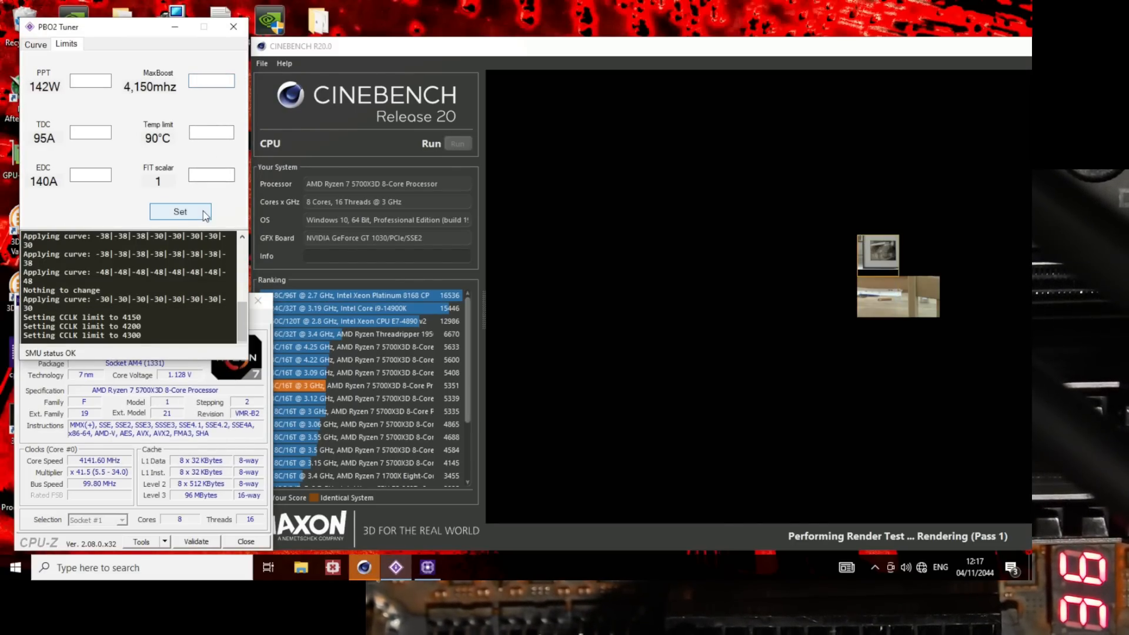
right_click(114, 462)
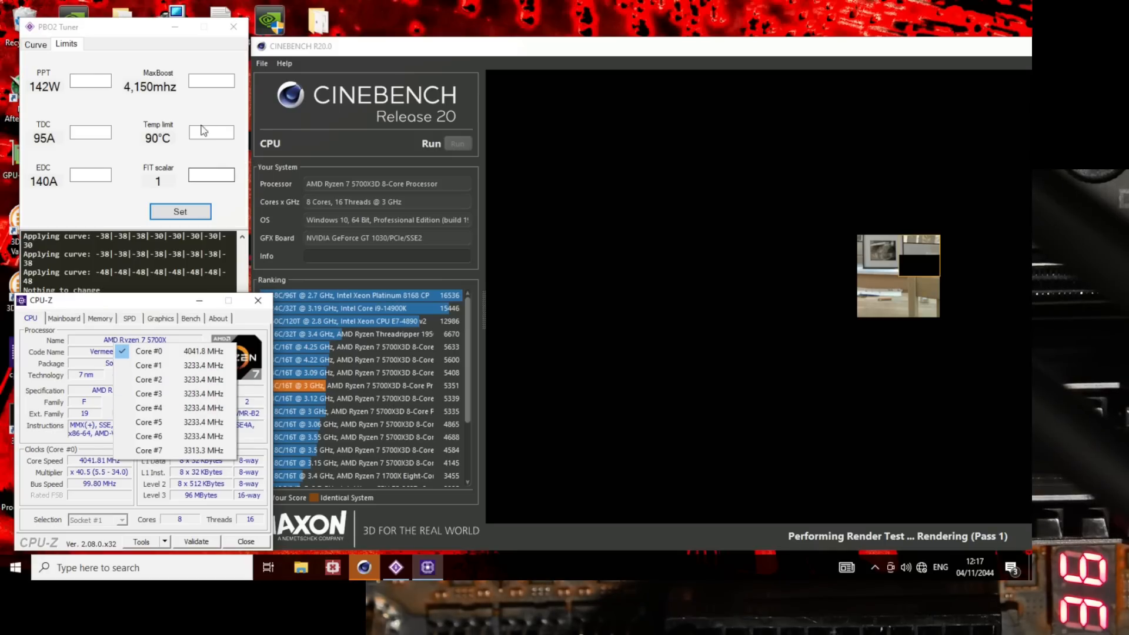
Step: Stop the running single-thread Cinebench render
left_click(218, 83)
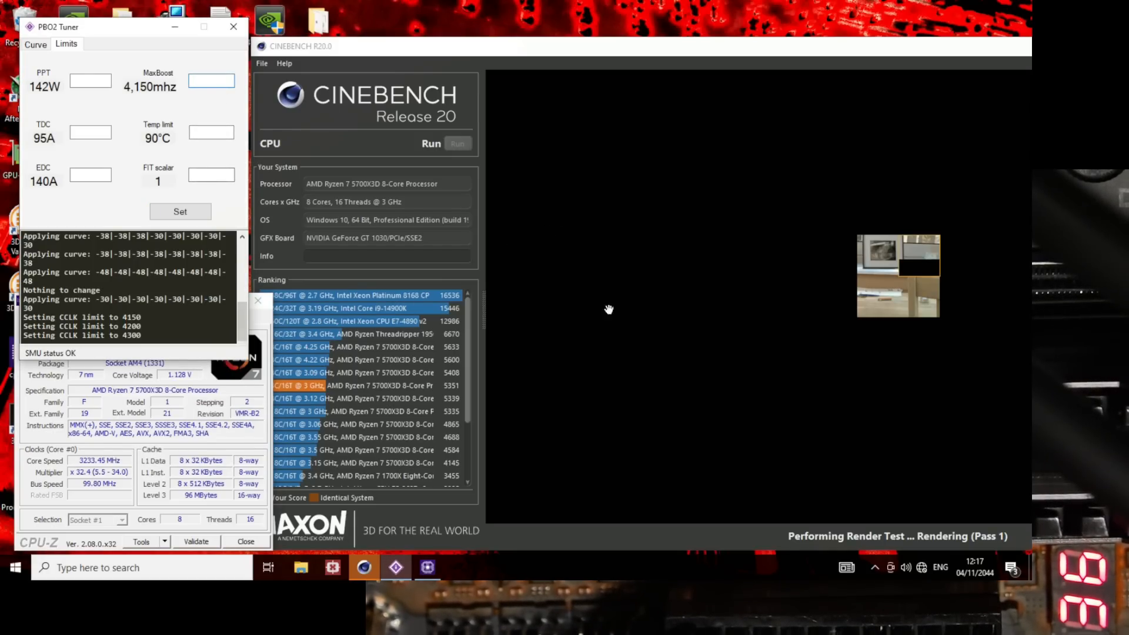
left_click(738, 300)
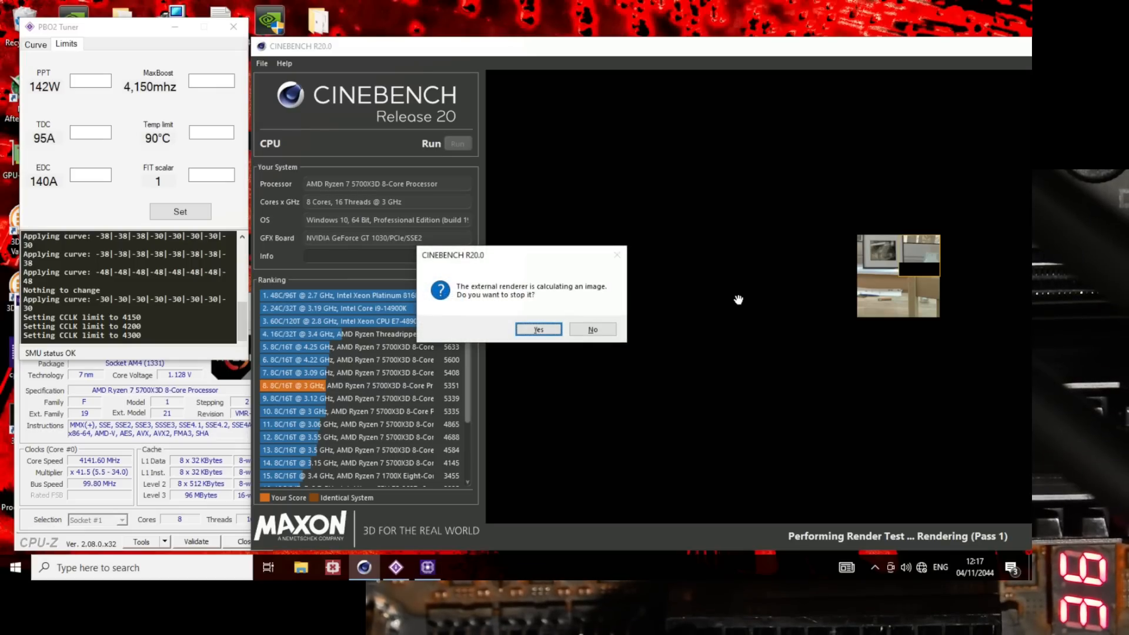
left_click(548, 329)
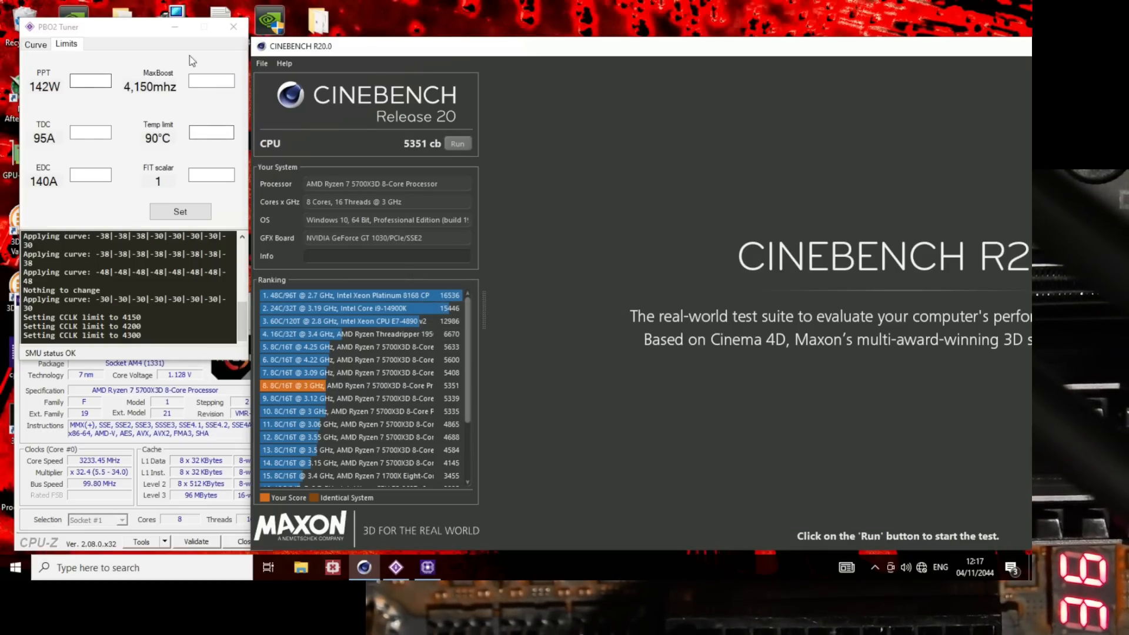
Step: Turn off the custom number of render threads in Cinebench's preferences
left_click(265, 64)
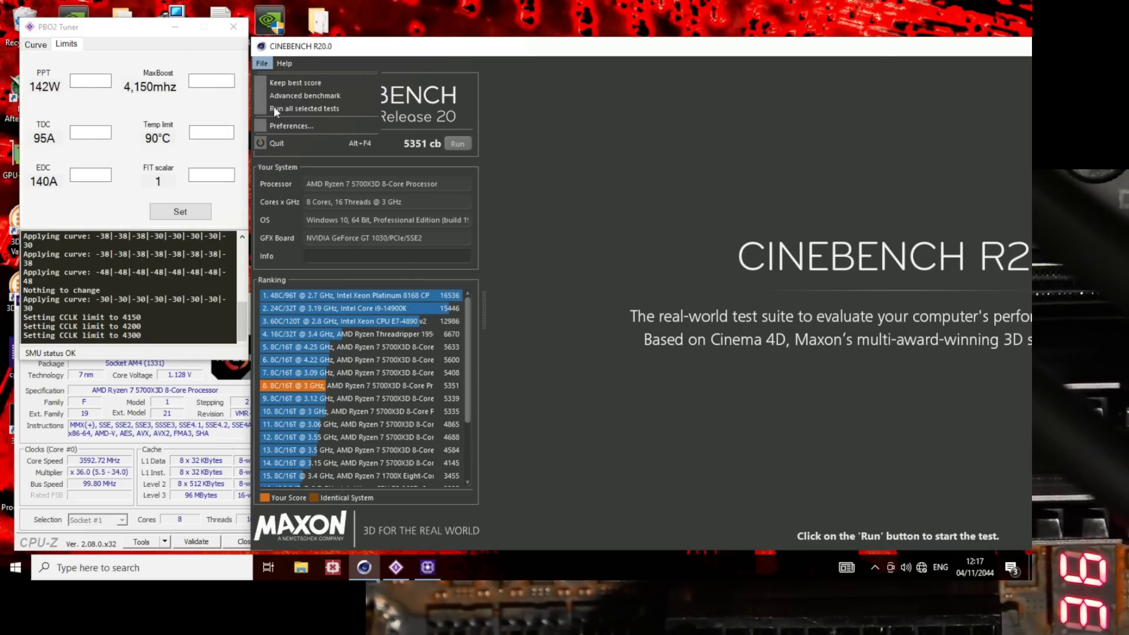
left_click(281, 124)
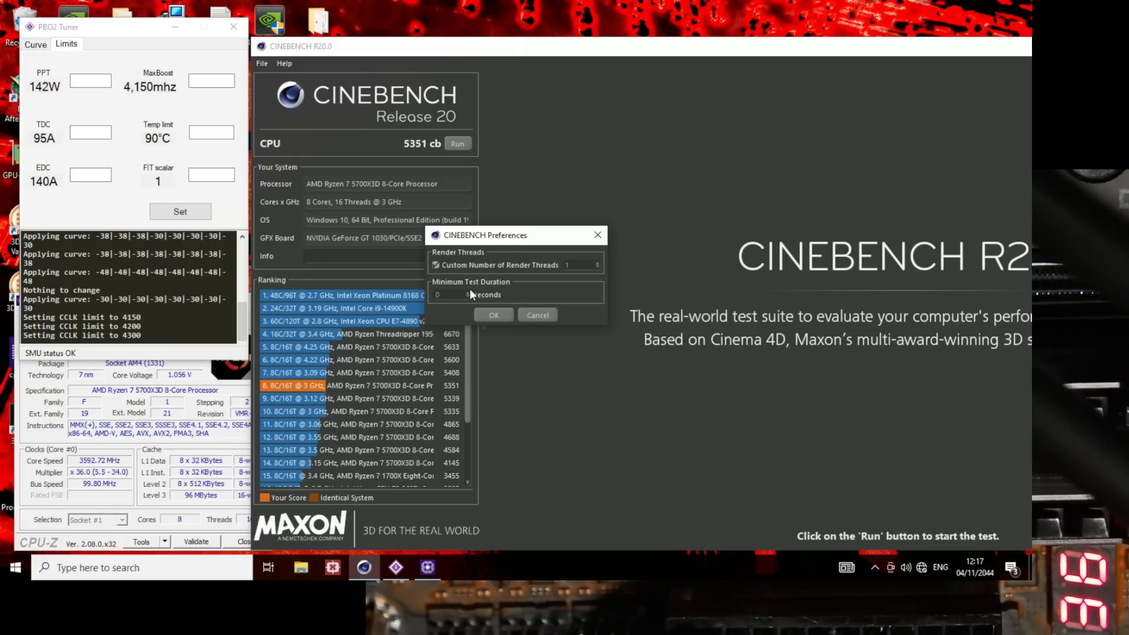
left_click(435, 266)
left_click(494, 316)
Step: Set the FIT scalar to 10 in PBO2 Tuner and run the Cinebench CPU test
left_click(202, 174)
type("10")
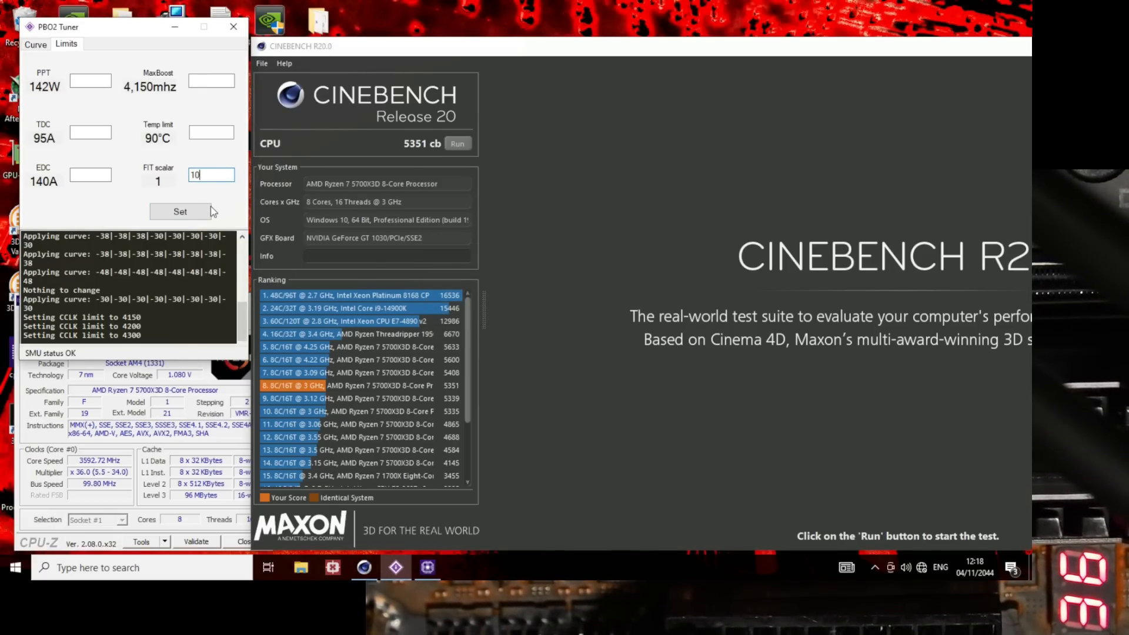
left_click(180, 211)
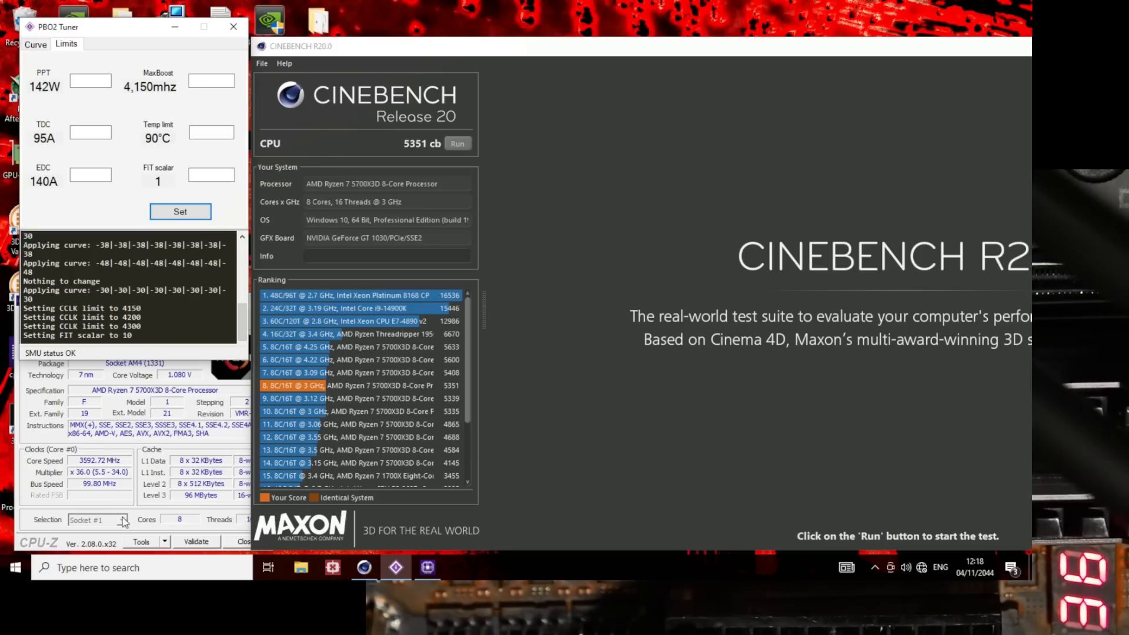
left_click(460, 145)
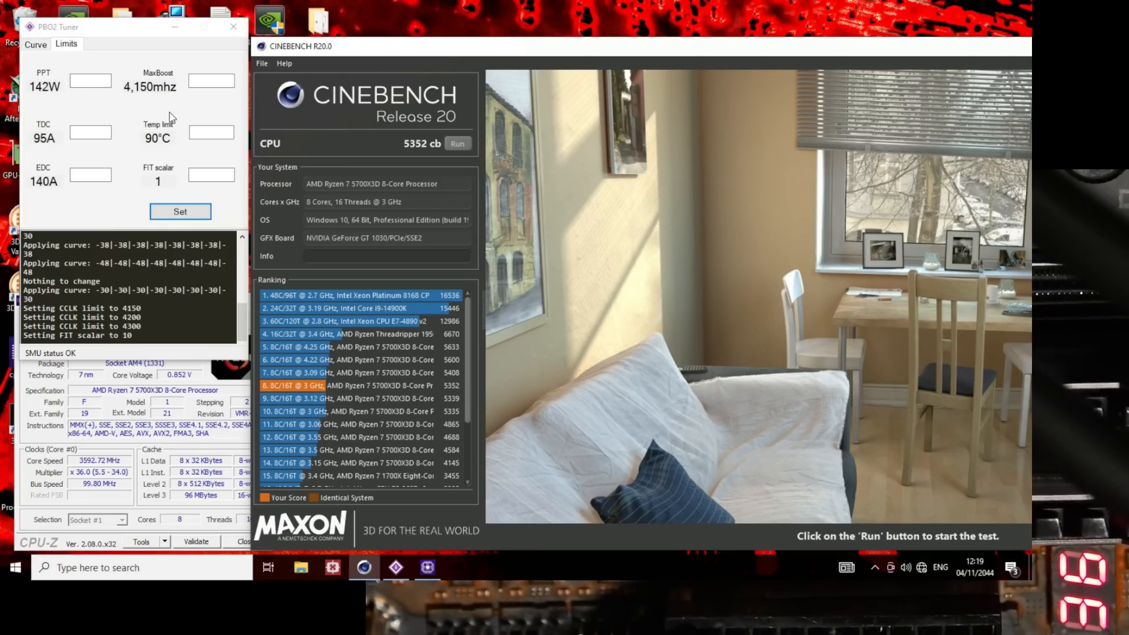
Step: Set the FIT scalar to 5 in PBO2 Tuner and rerun the Cinebench CPU test
left_click(228, 176)
type("5")
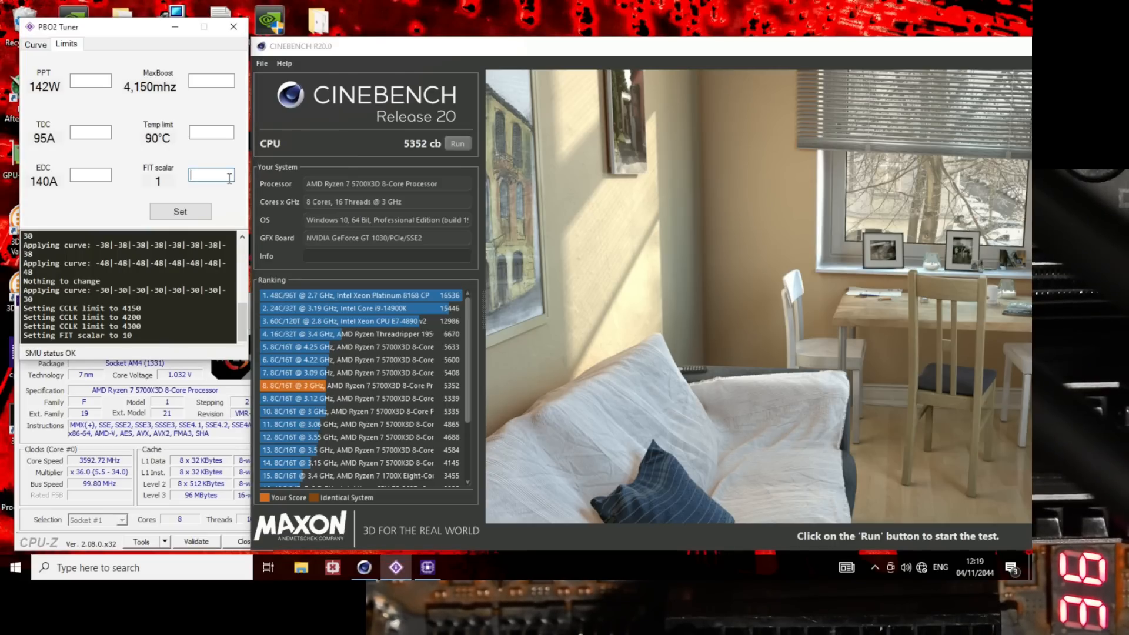
left_click(180, 211)
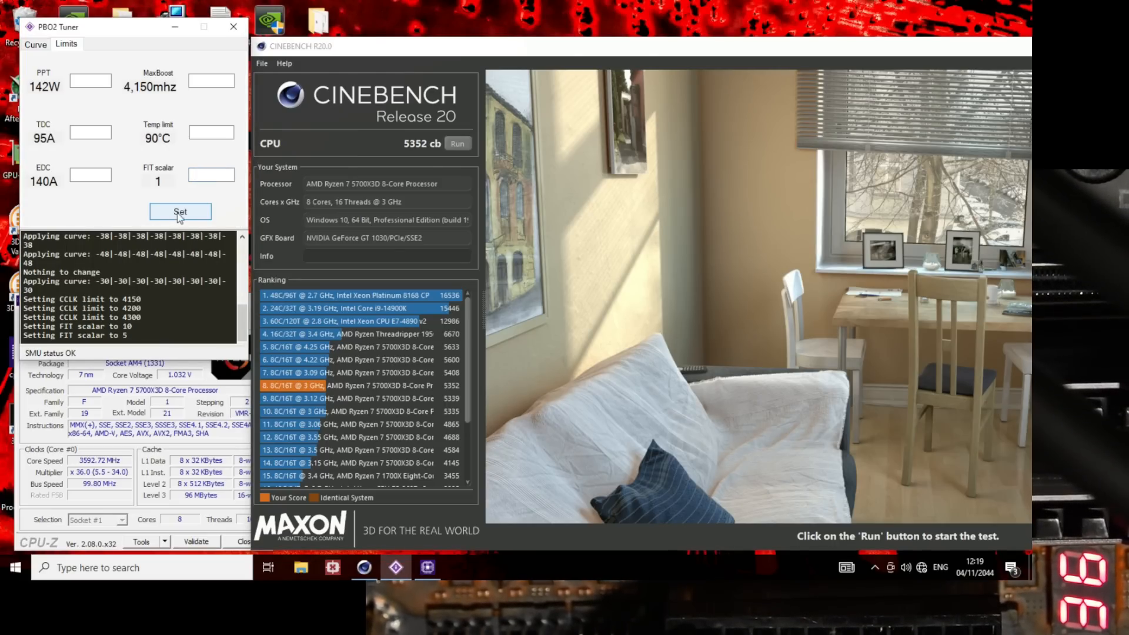
left_click(455, 145)
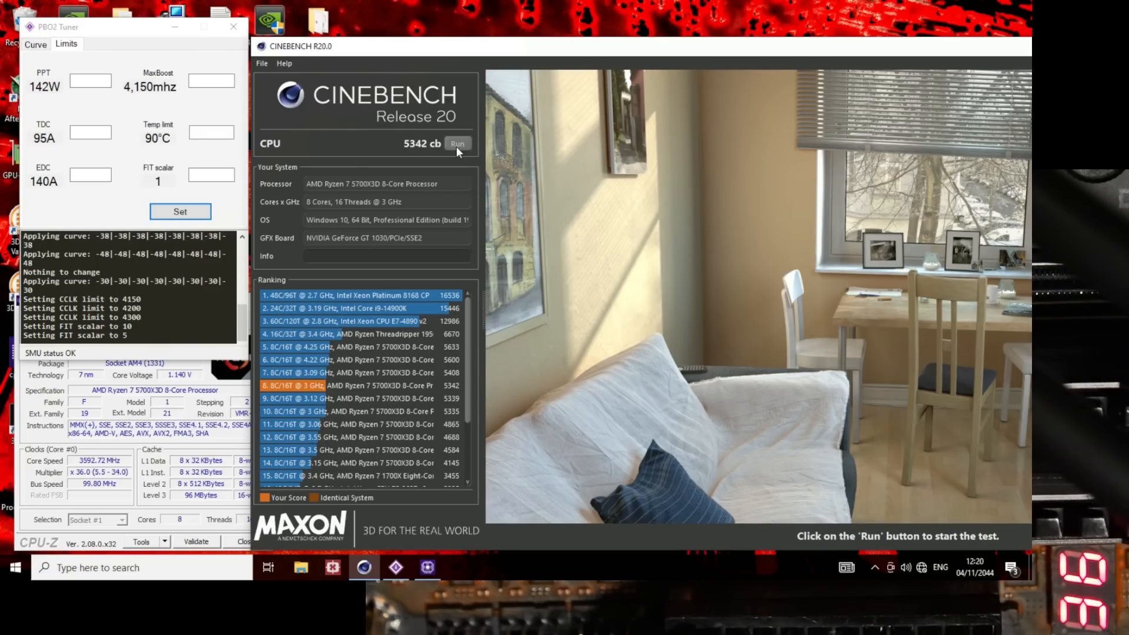
Step: Set the curve offsets of Core0 through Core7 to 0 in PBO2 Tuner and apply them
left_click(212, 174)
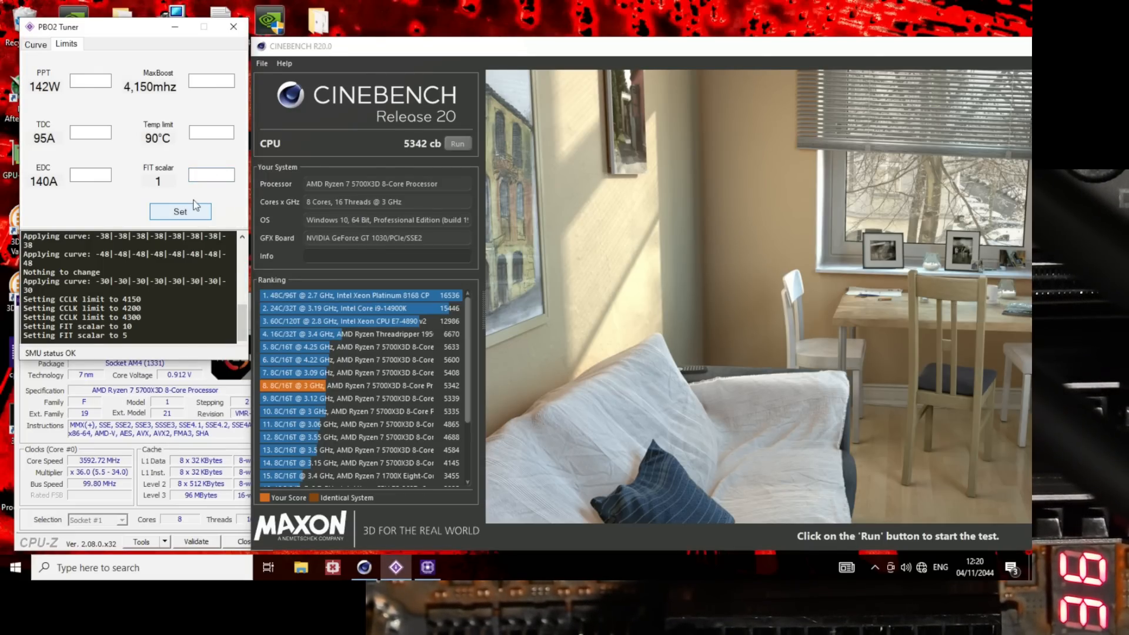
left_click(36, 44)
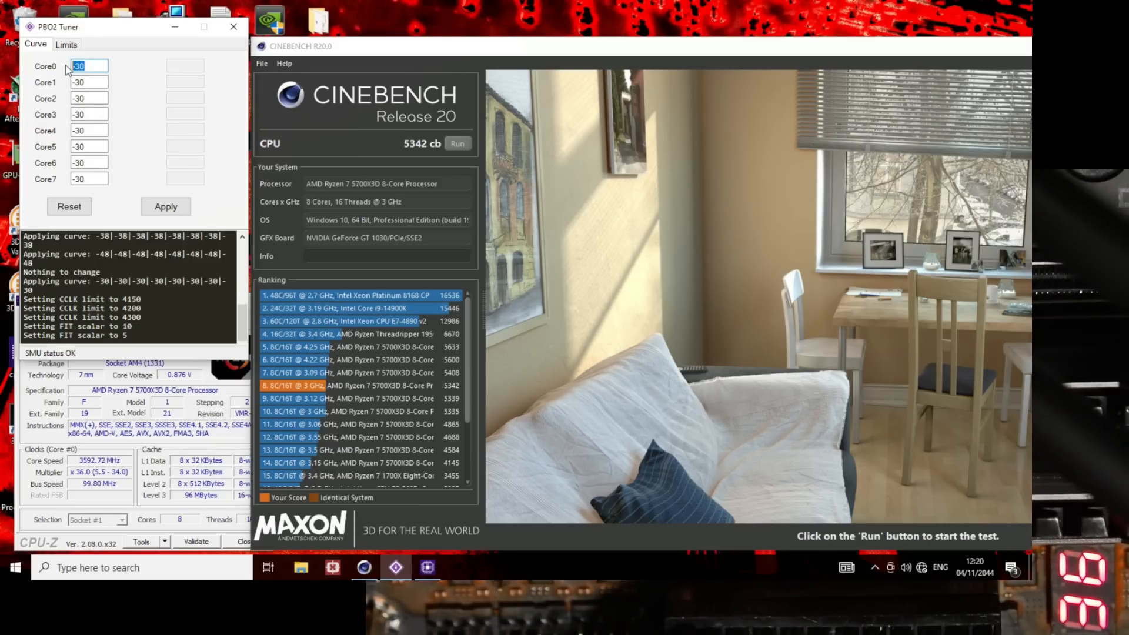
type("0")
key("Tab")
type("0")
key("Tab")
type("0")
key("Tab")
type("0")
key("Tab")
type("0")
key("Tab")
type("0")
key("Tab")
type("0")
type("0")
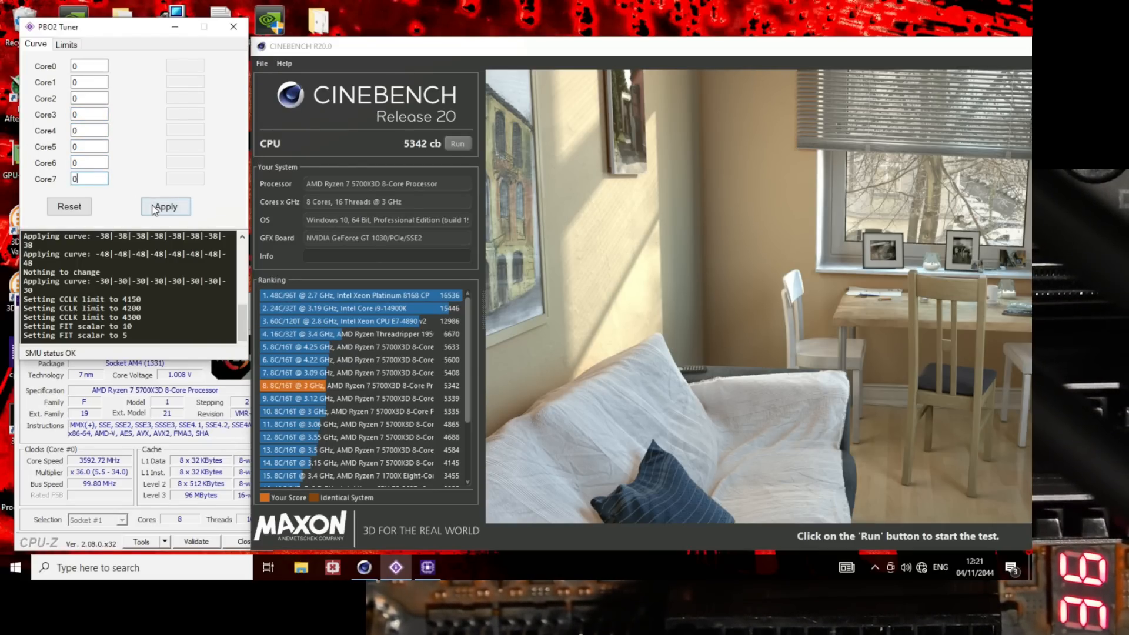
left_click(156, 207)
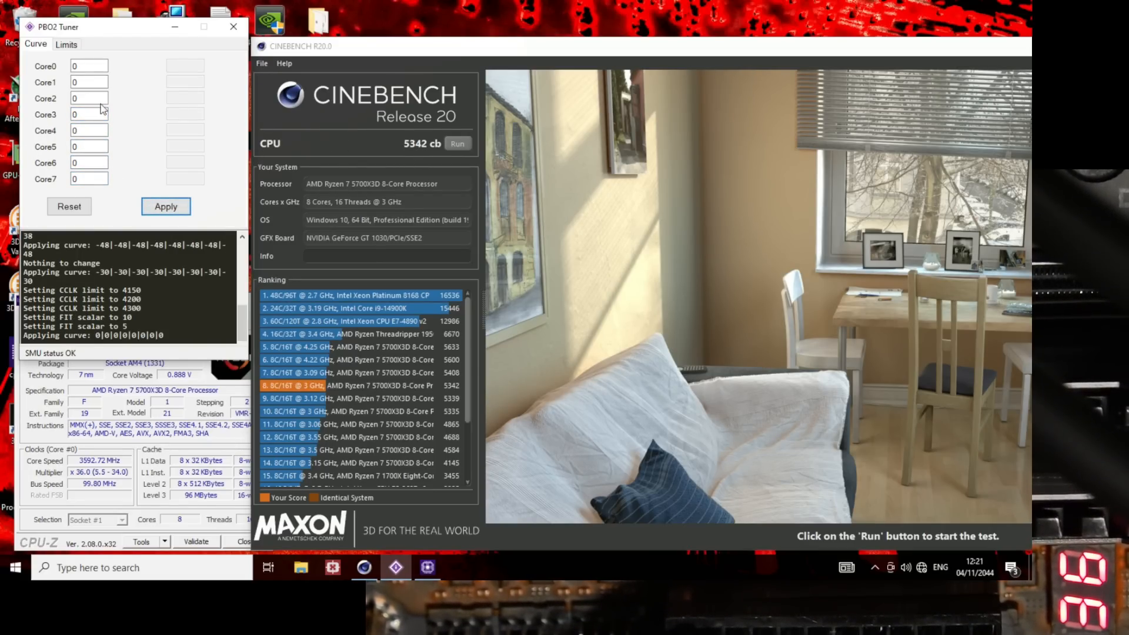
Step: Set the FIT scalar to 1 in PBO2 Tuner and run the Cinebench CPU test
left_click(66, 45)
left_click(199, 176)
type("1")
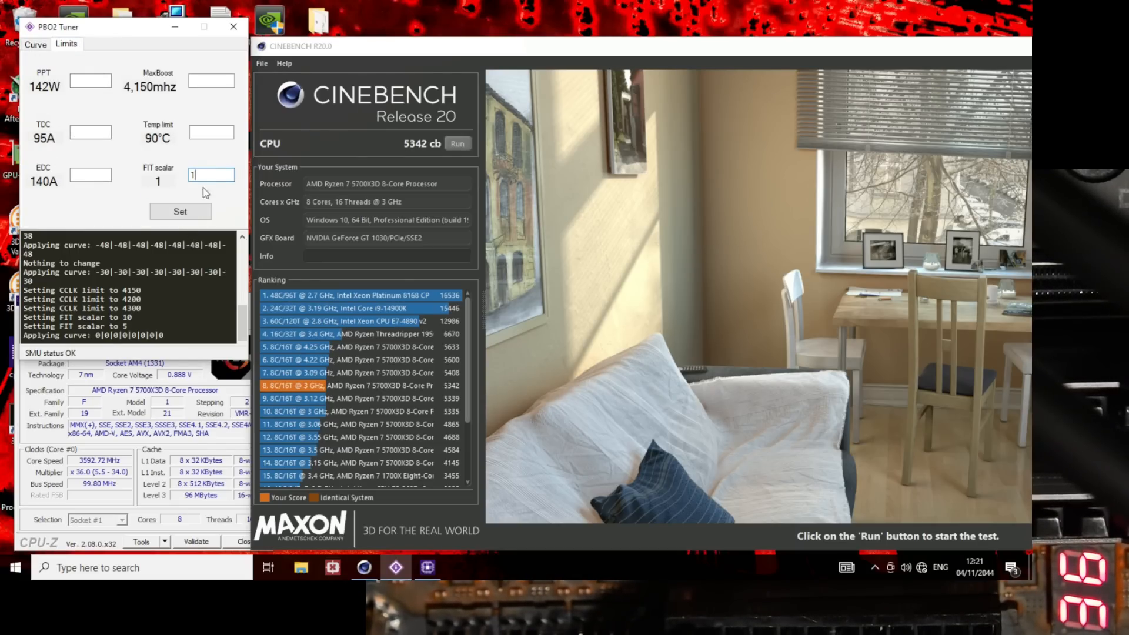
left_click(456, 144)
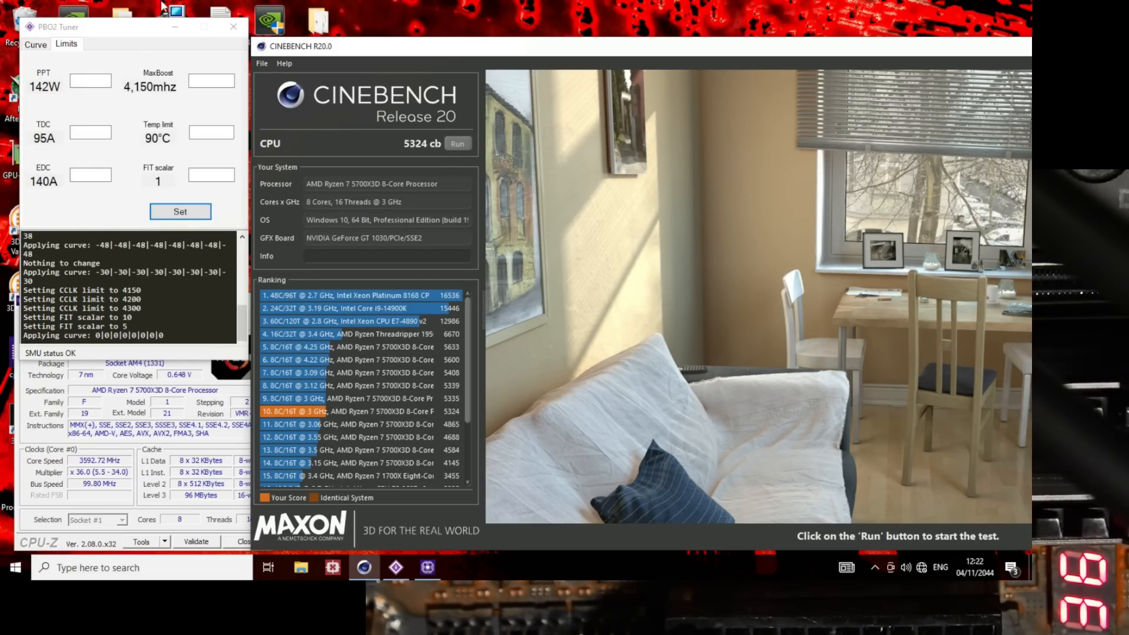
Step: Set the PPT limit to 122 W in PBO2 Tuner and run the Cinebench CPU test
left_click(91, 81)
type("12")
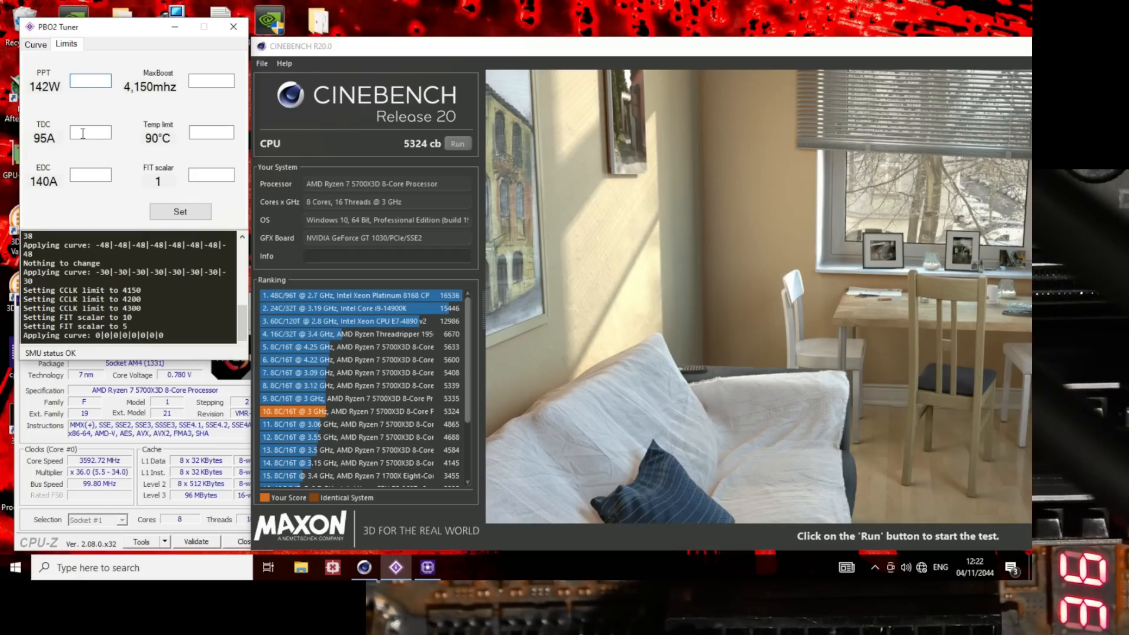
type("2")
left_click(170, 211)
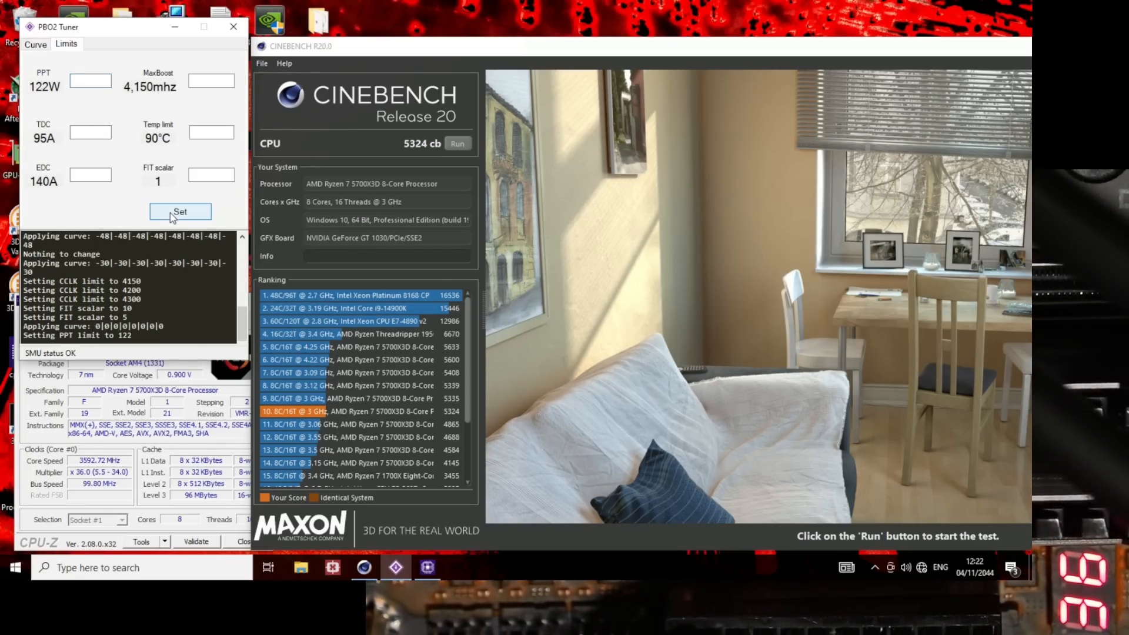
left_click(453, 143)
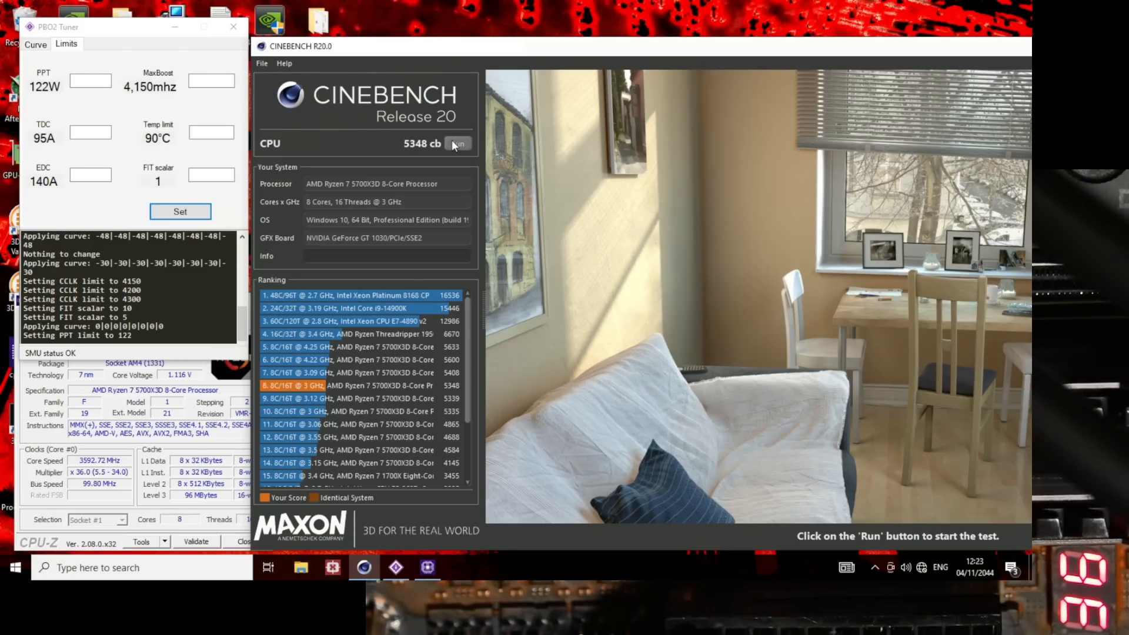
Step: Lower the PPT limit to 100 W in PBO2 Tuner and rerun the Cinebench CPU test
left_click(82, 84)
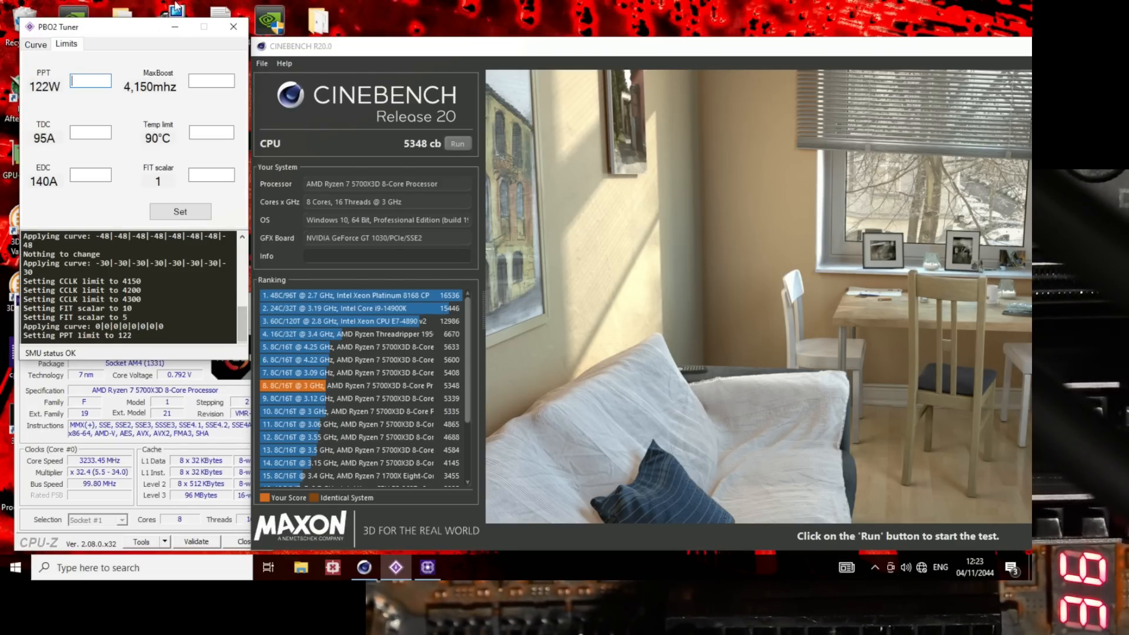
type("100")
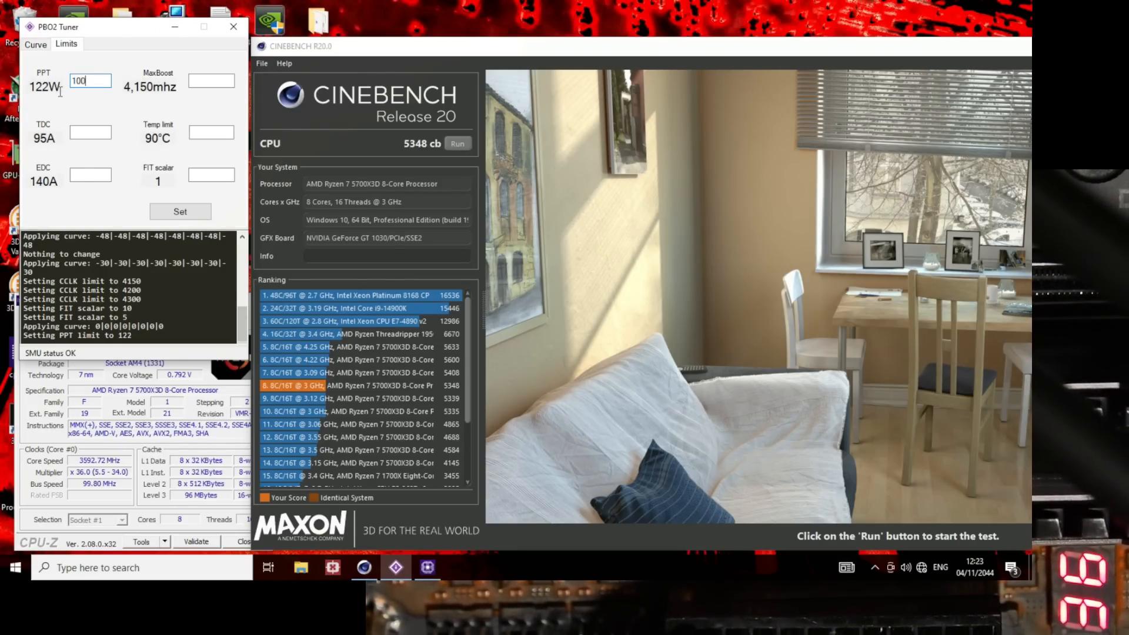
left_click(172, 211)
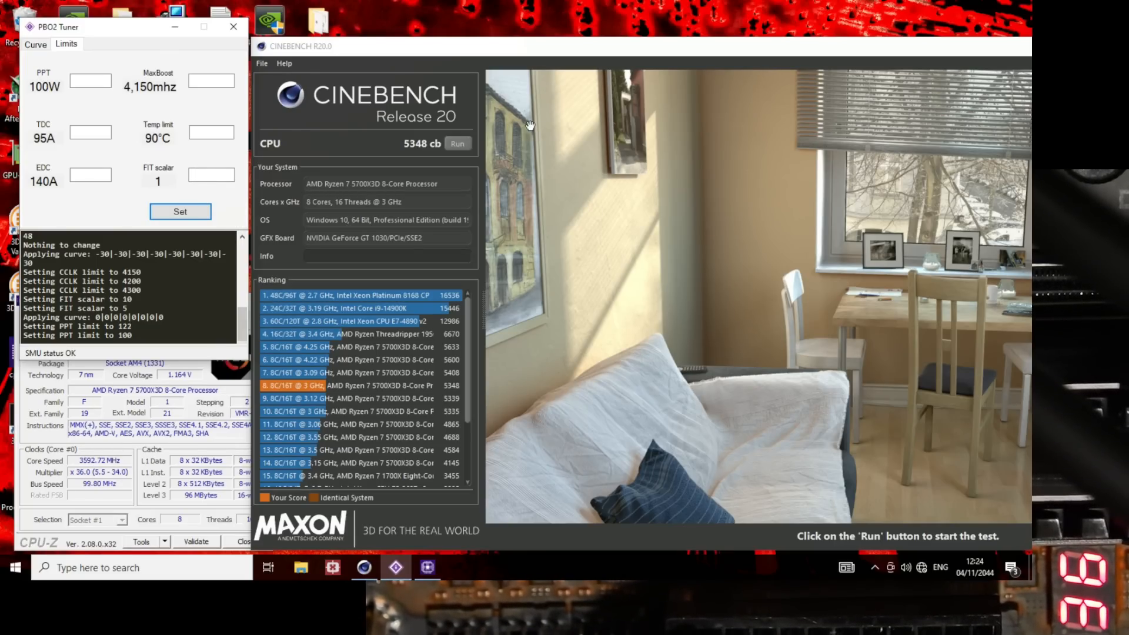
left_click(462, 143)
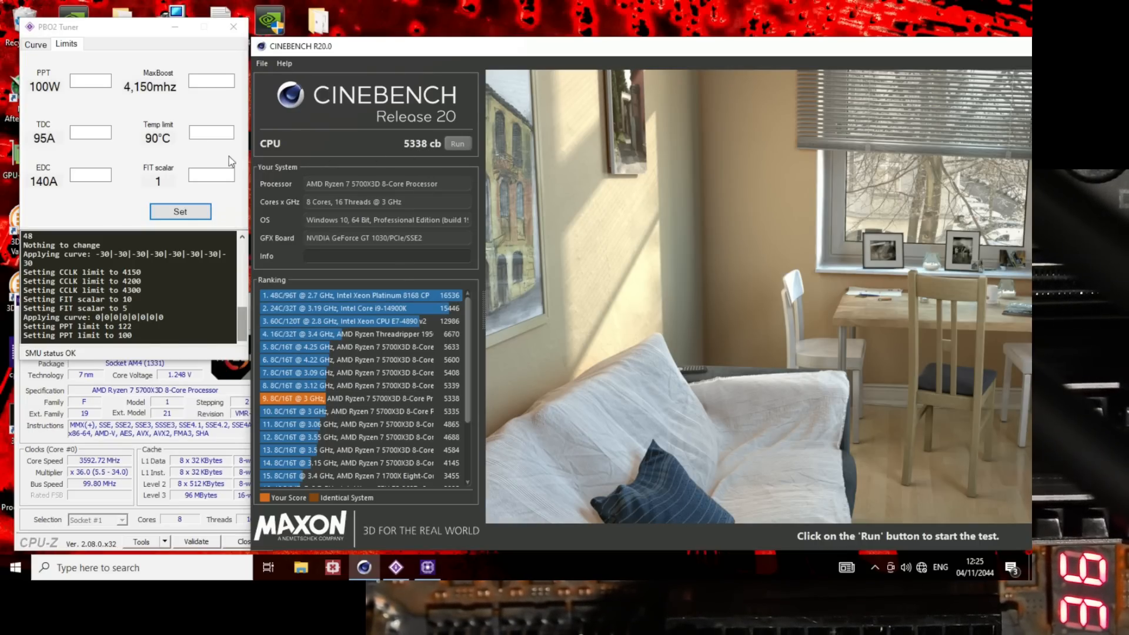
Step: Set the PPT limit to 88 W in PBO2 Tuner
left_click(103, 82)
type("88")
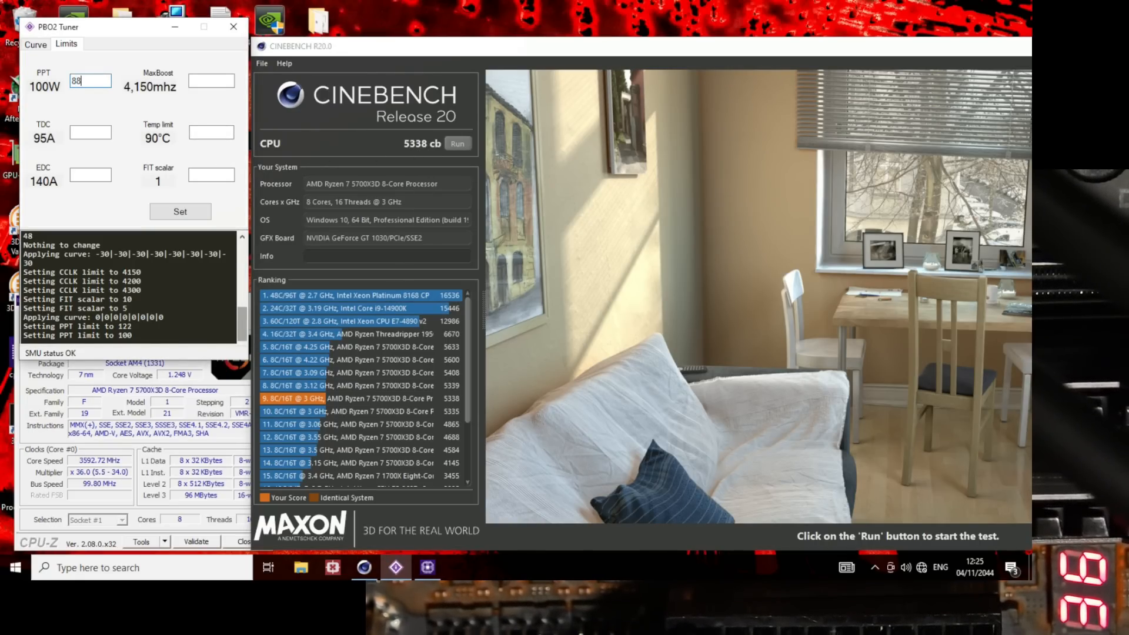
left_click(160, 213)
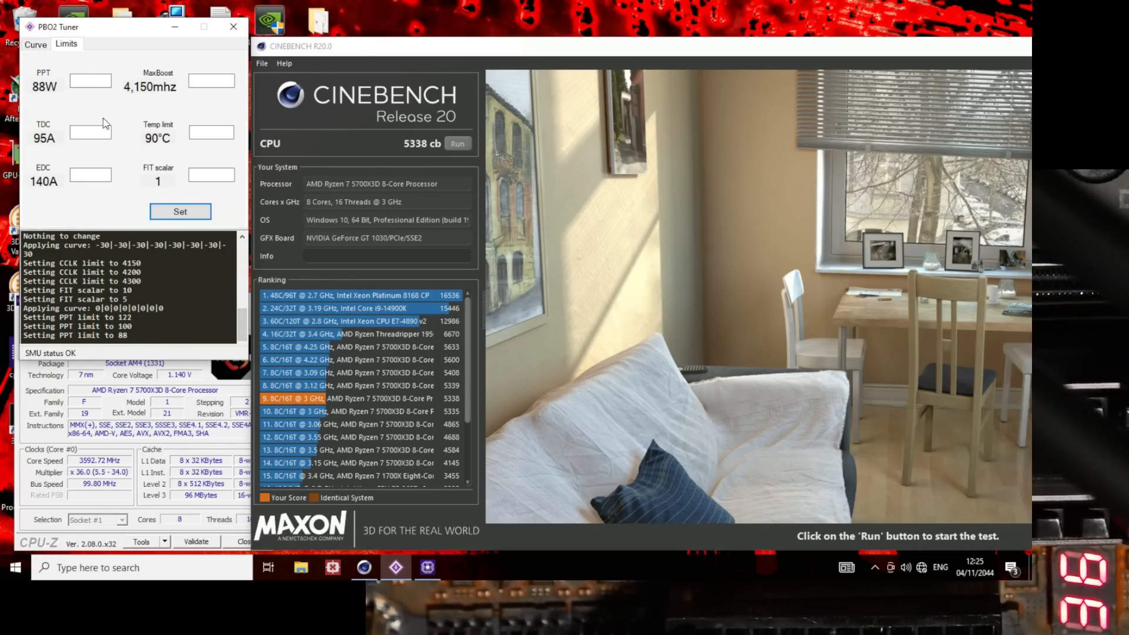
Step: Set the PPT limit to 85 W in PBO2 Tuner and run the Cinebench CPU test
type("85")
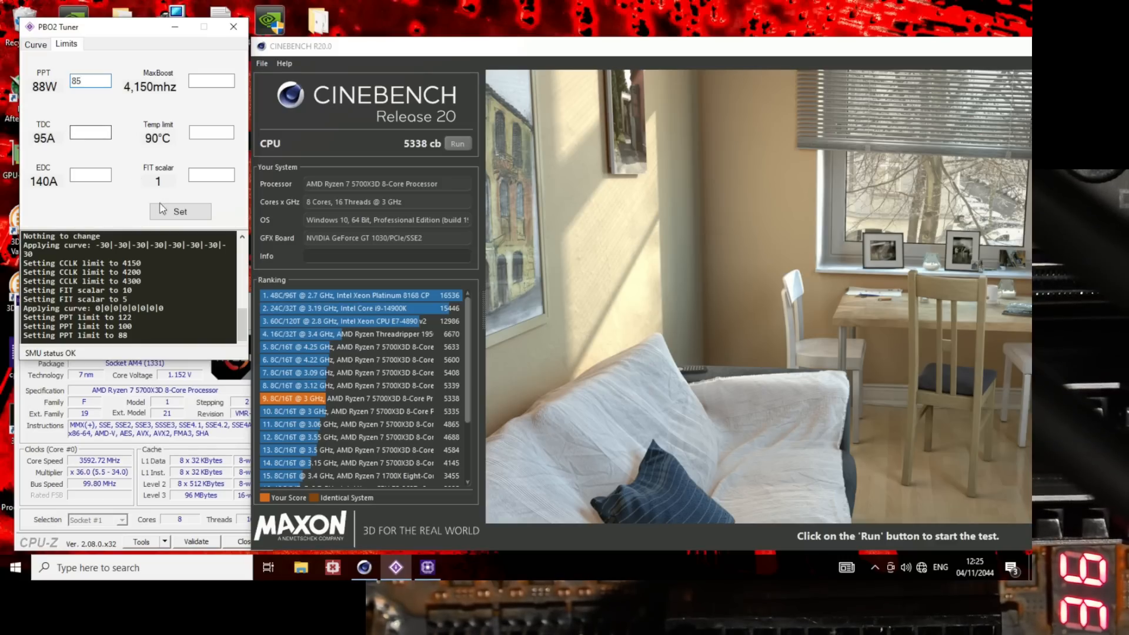
left_click(180, 212)
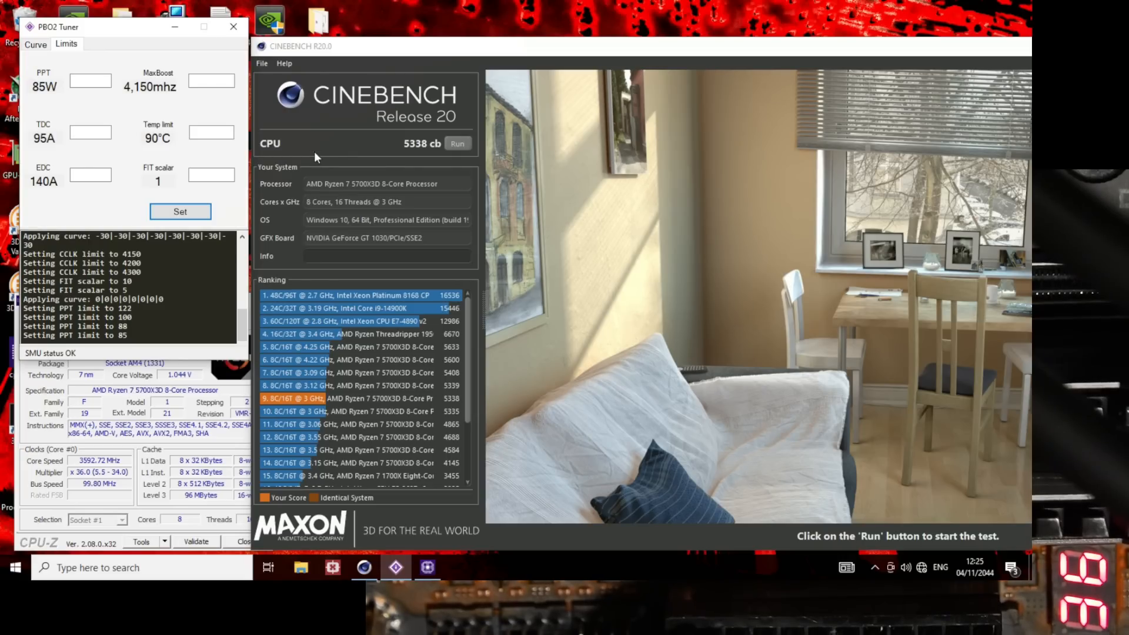
left_click(458, 144)
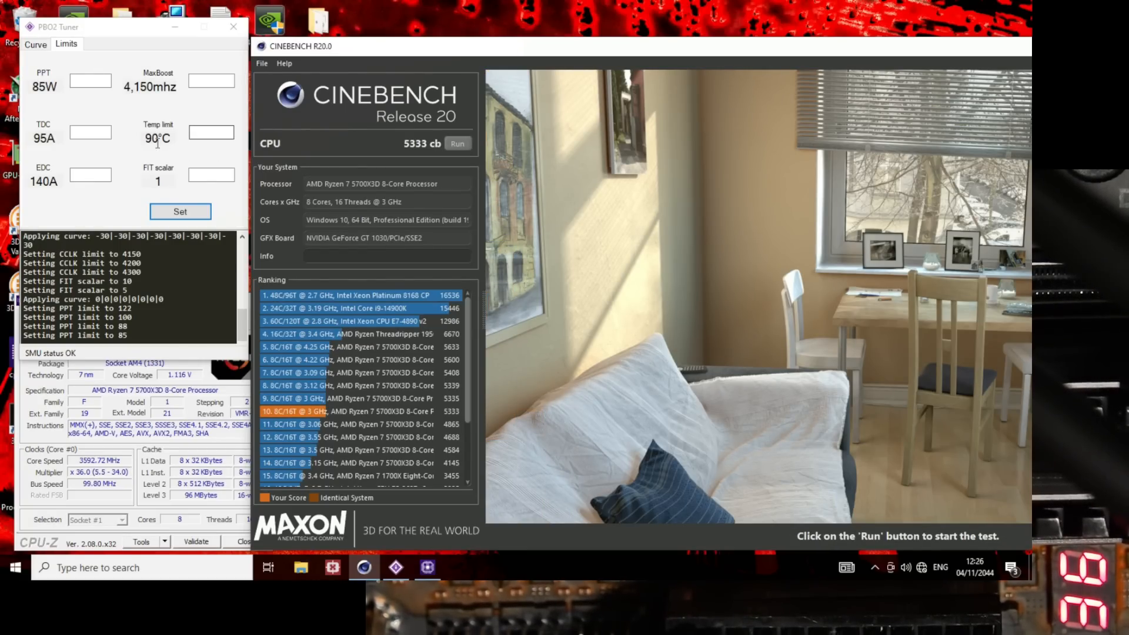
Step: Set the PPT limit to 66 W in PBO2 Tuner and run the Cinebench CPU test
left_click(100, 82)
type("66")
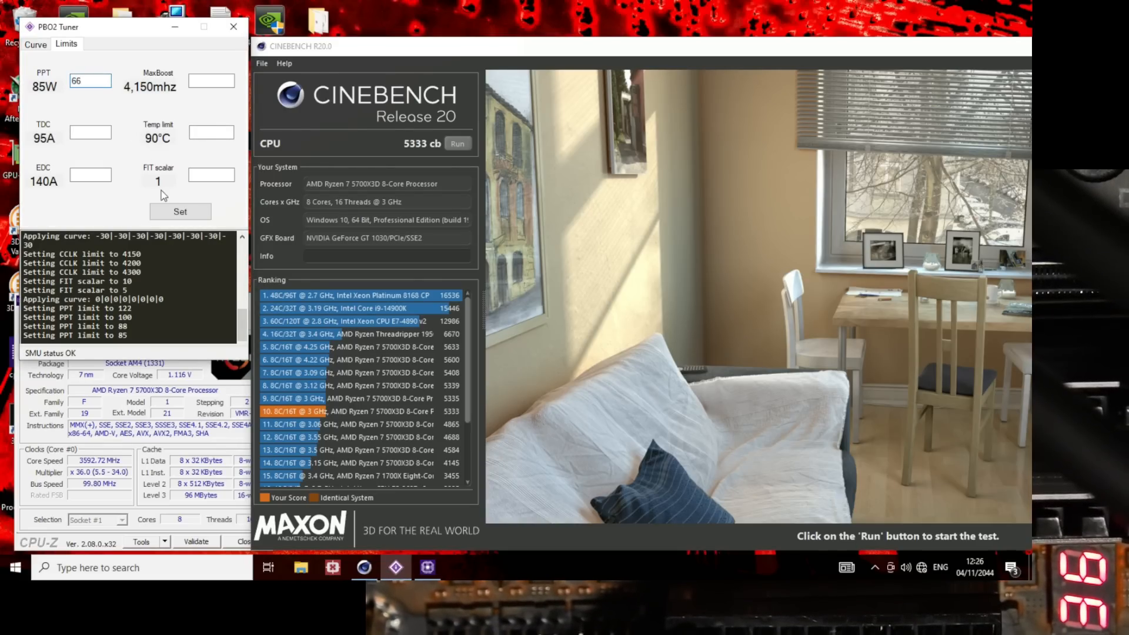
left_click(167, 212)
left_click(452, 143)
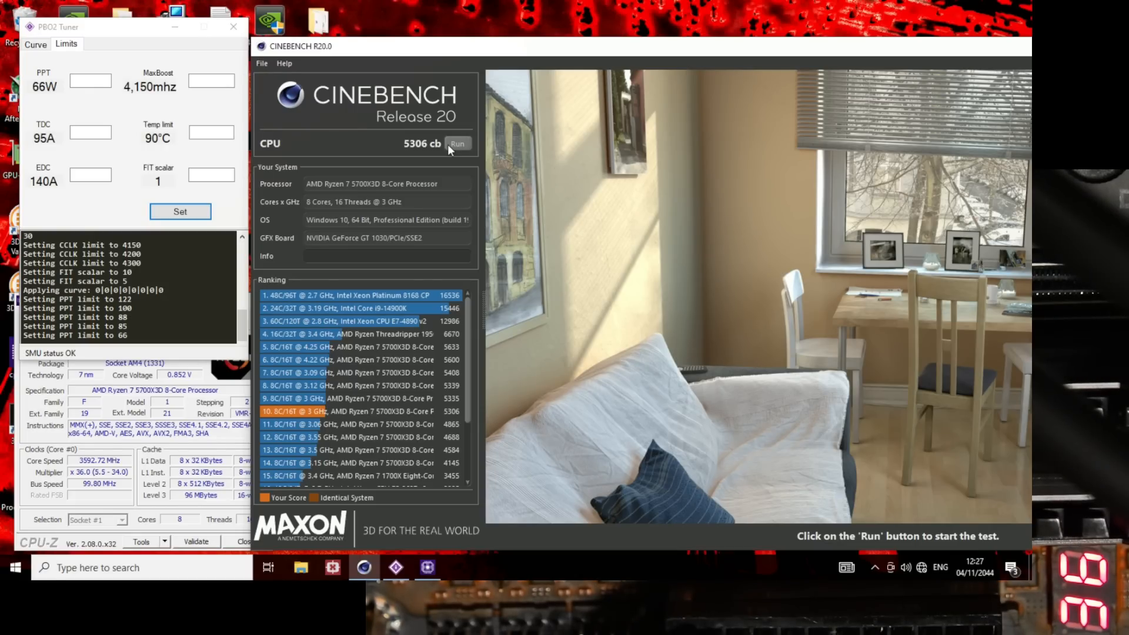
Step: Set the PPT limit to 45 W in PBO2 Tuner and run the Cinebench CPU test
left_click(97, 80)
type("45")
left_click(180, 212)
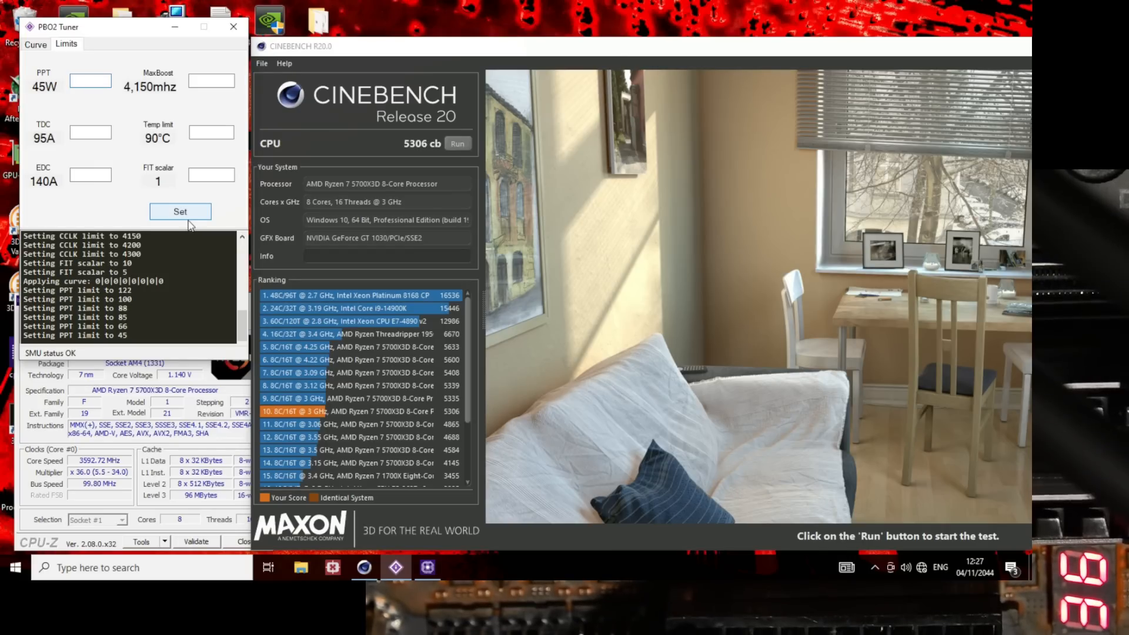
left_click(457, 144)
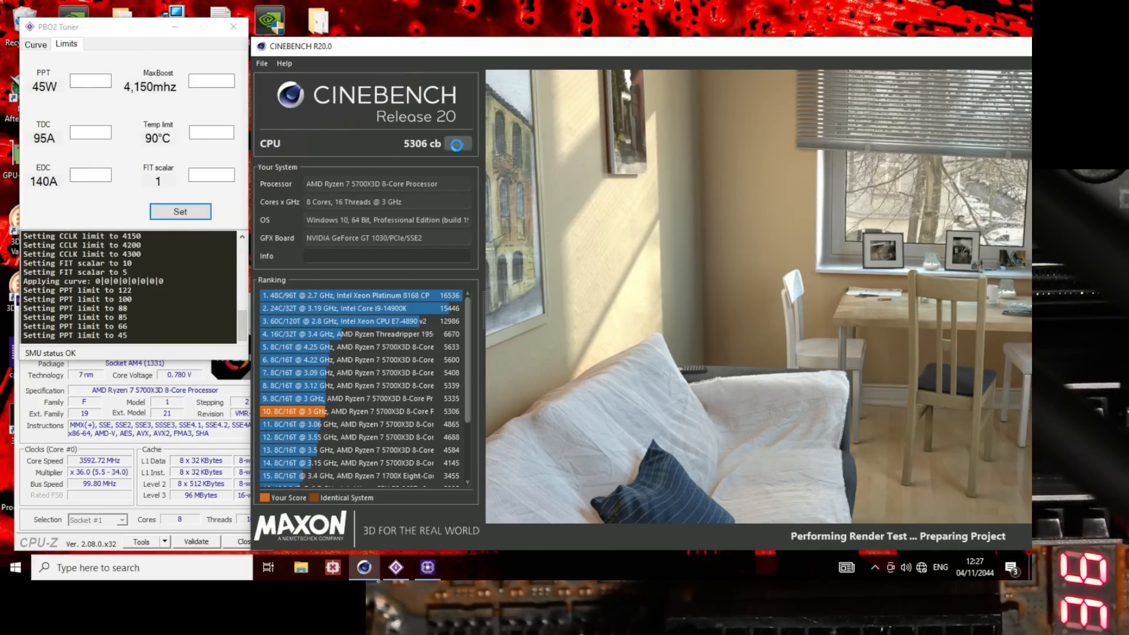
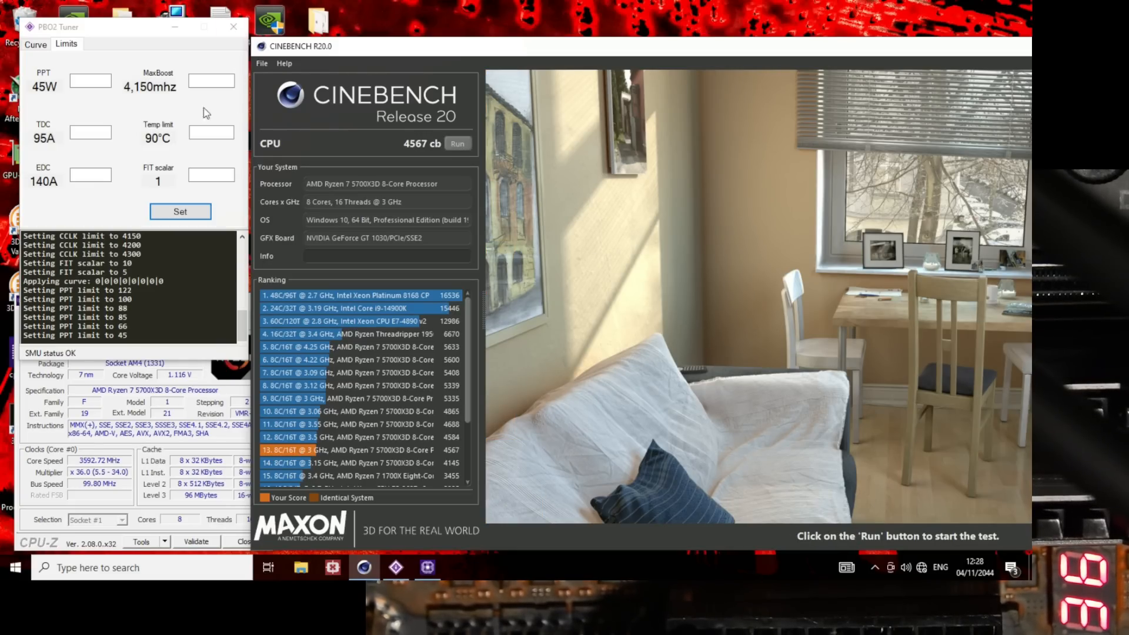
Step: Try a PPT limit of 55 W in PBO2 Tuner and set it back to 45 W
left_click(87, 80)
type("55")
left_click(163, 213)
left_click(101, 81)
type("45")
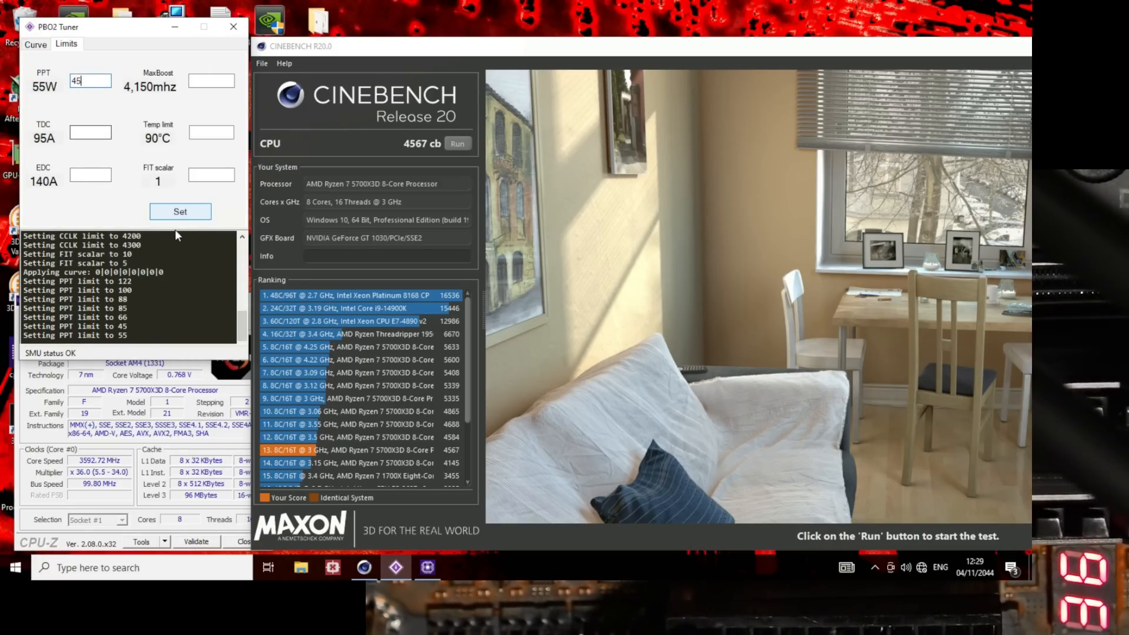
left_click(178, 213)
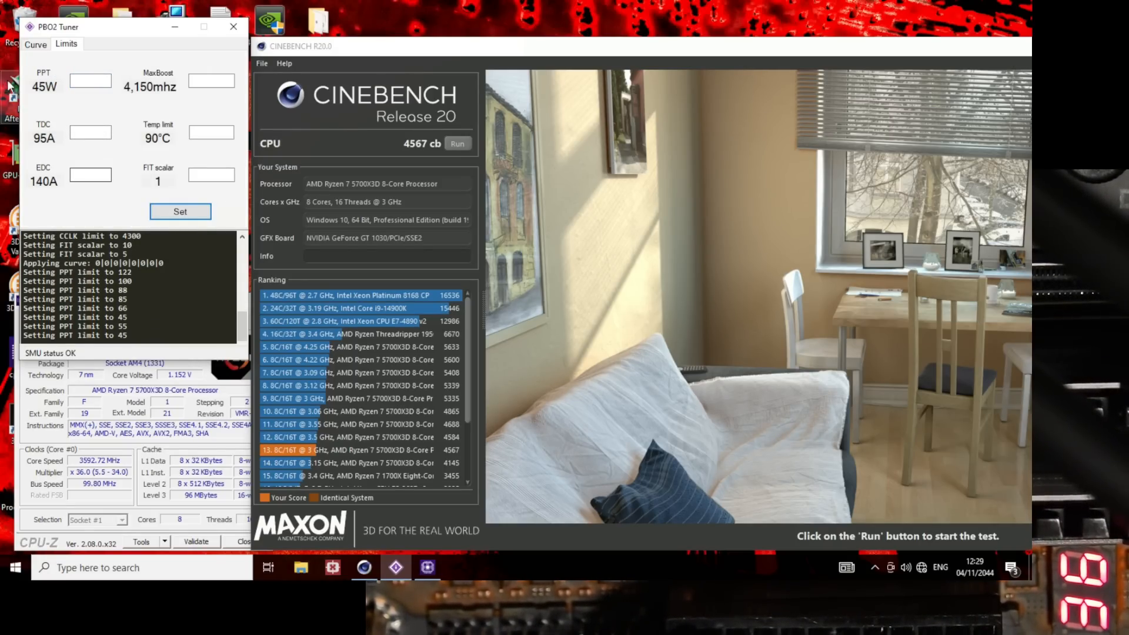
Step: Apply a curve offset of -30 to all eight cores in PBO2 Tuner and run the Cinebench CPU test
left_click(35, 45)
left_click(106, 65)
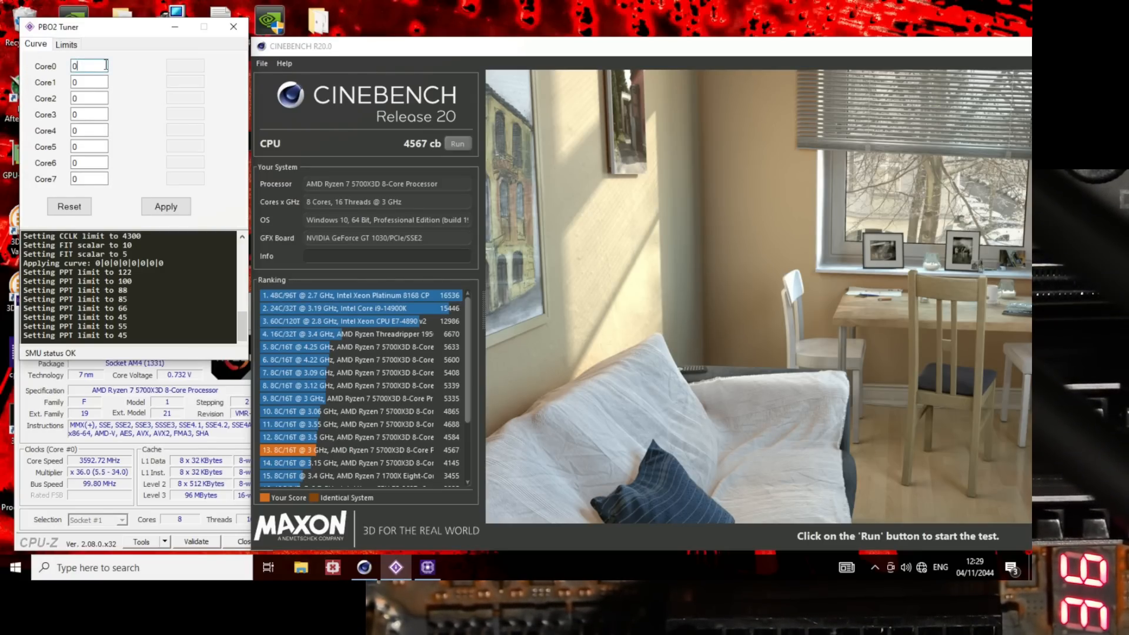
type("-30")
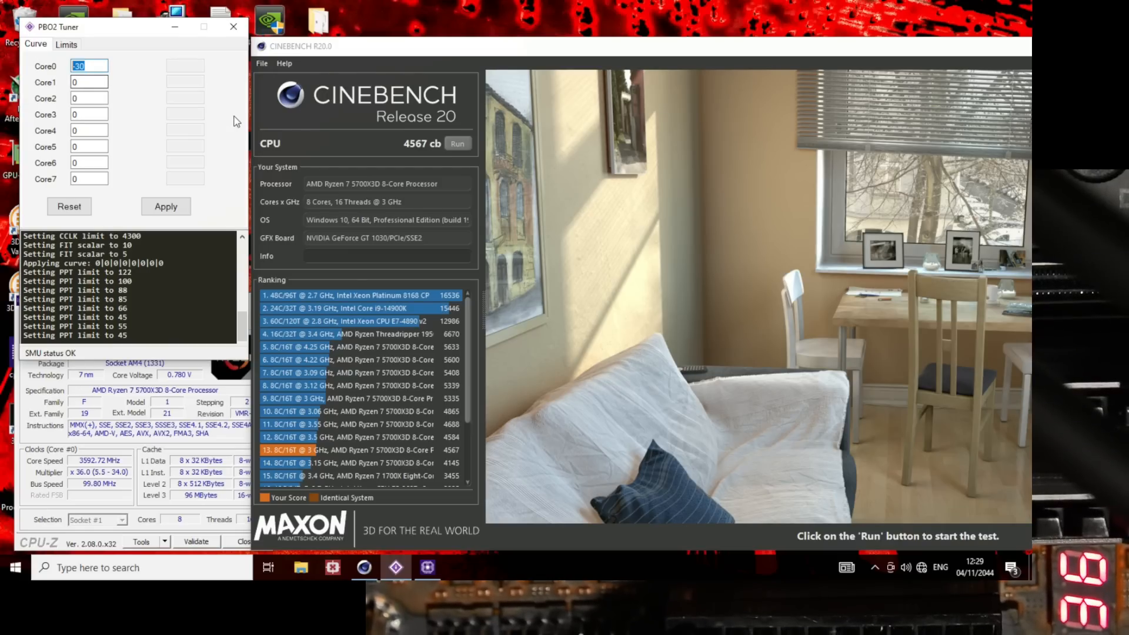
double_click(73, 81)
type("-30-30")
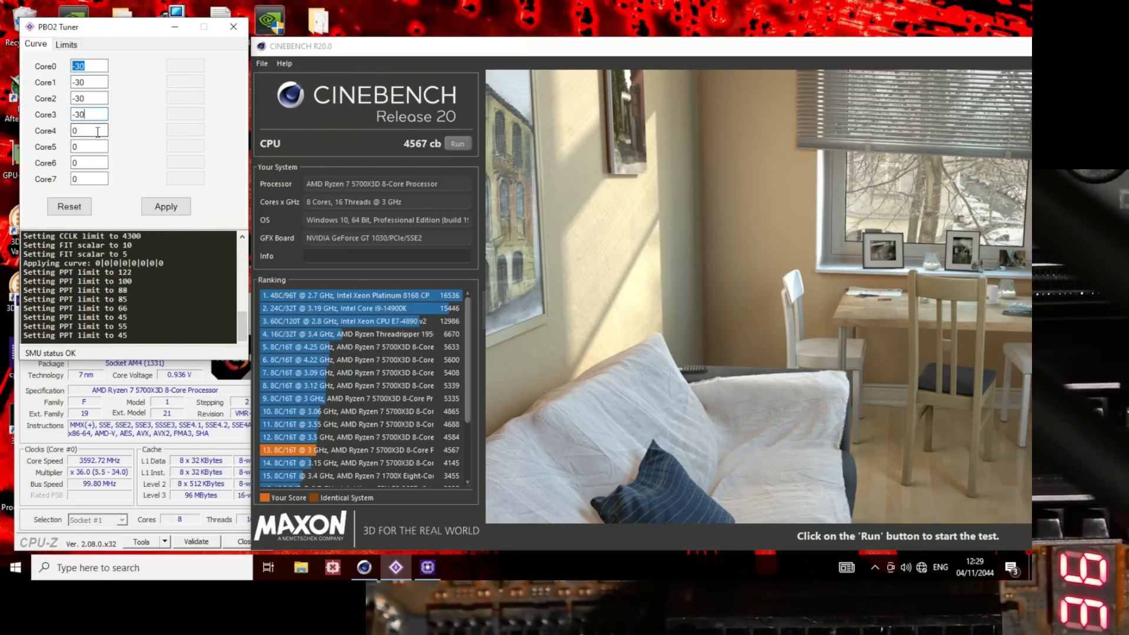
type("-30")
double_click(73, 146)
type("-30")
double_click(73, 163)
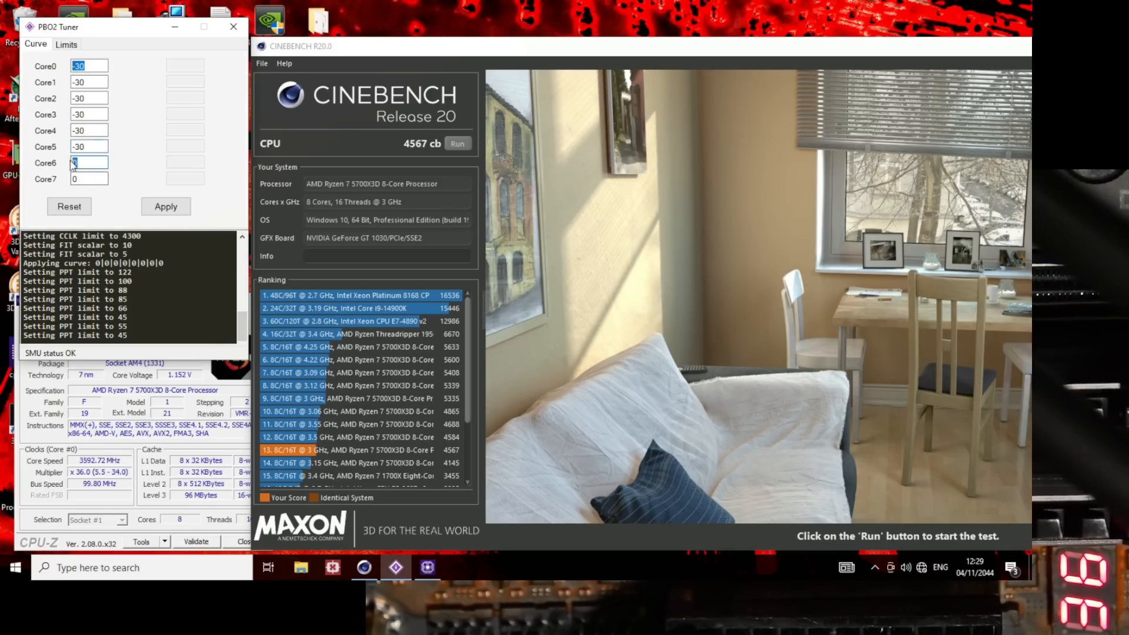
left_click(148, 206)
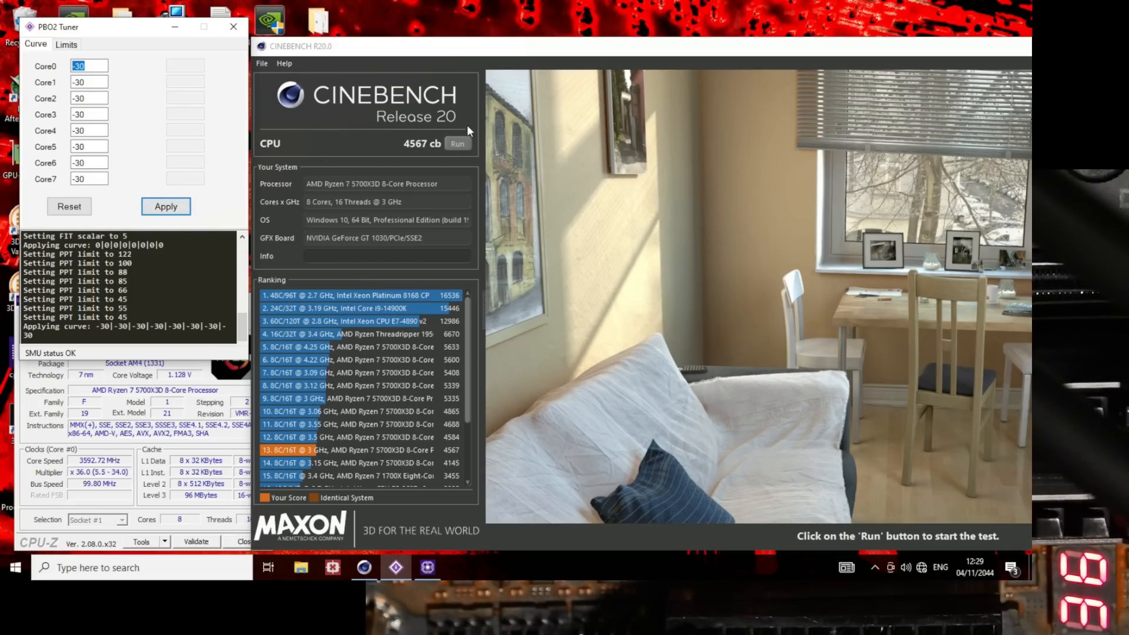
left_click(457, 144)
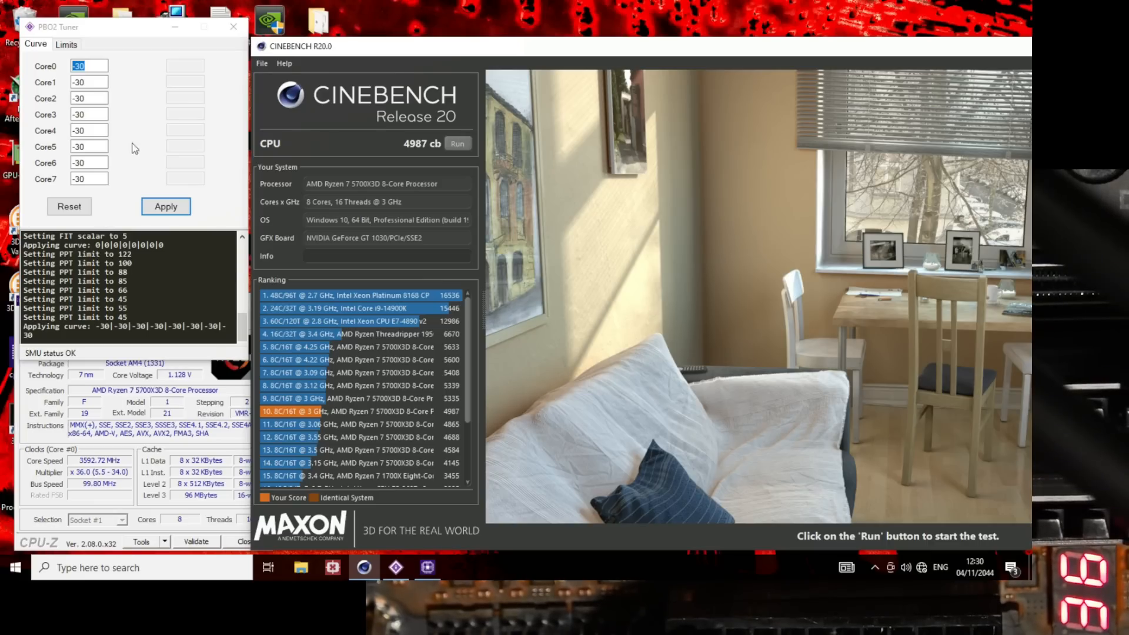
Step: Set the PPT limit to 55 W in PBO2 Tuner and run the Cinebench CPU test
left_click(65, 45)
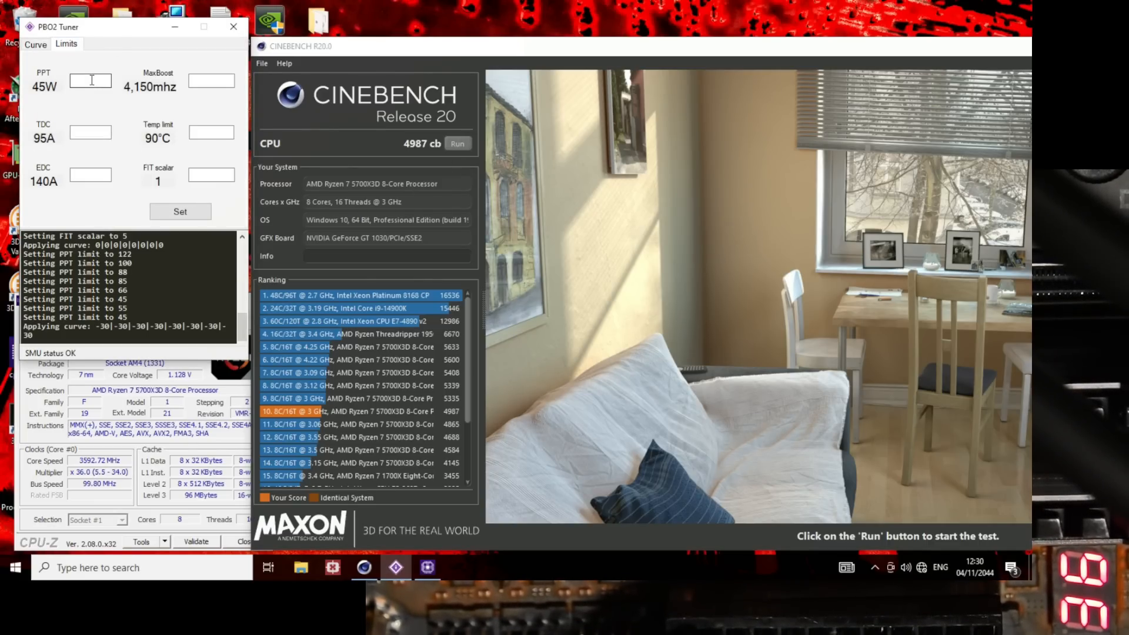
type("55")
left_click(180, 211)
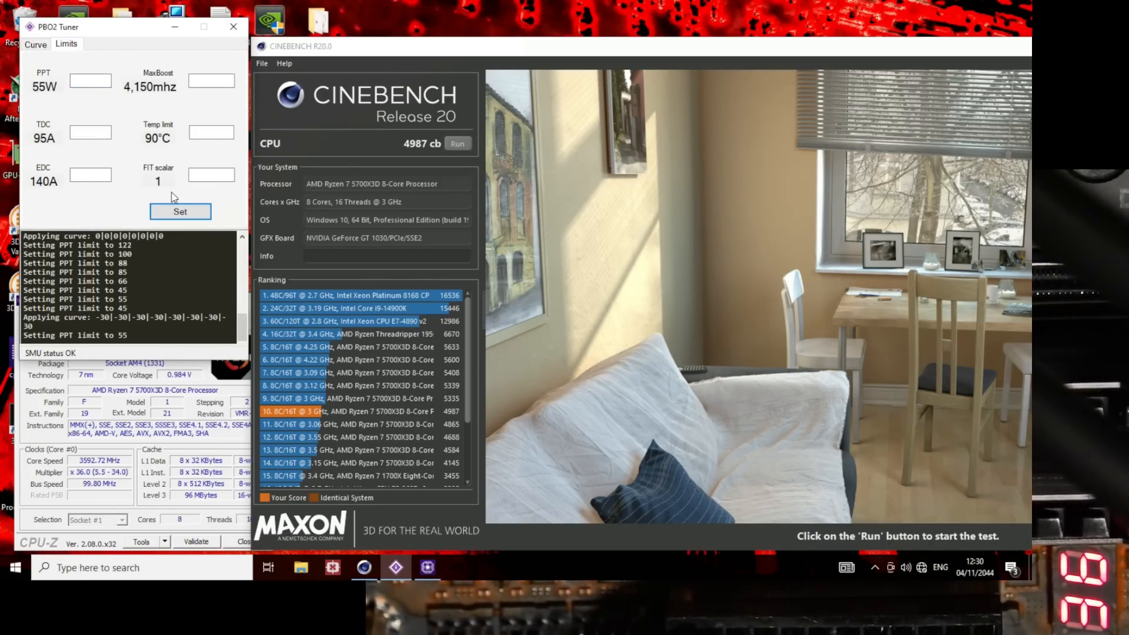
left_click(454, 144)
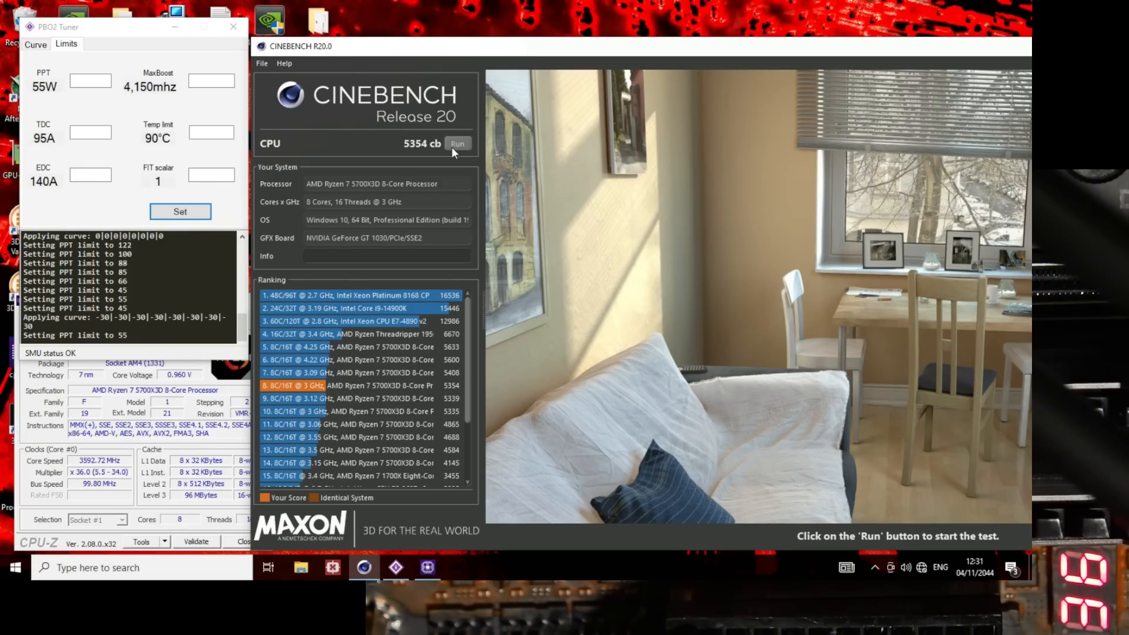
Step: Set the PPT limit to 66 W in PBO2 Tuner and run the Cinebench CPU test
left_click(98, 82)
type("66")
left_click(179, 211)
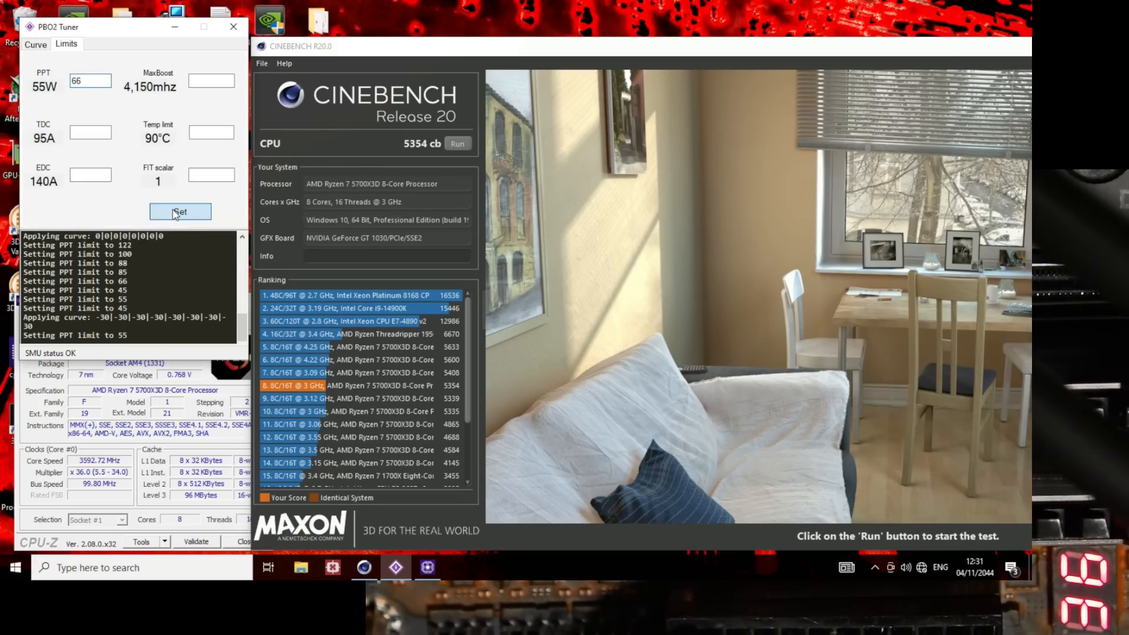
left_click(453, 144)
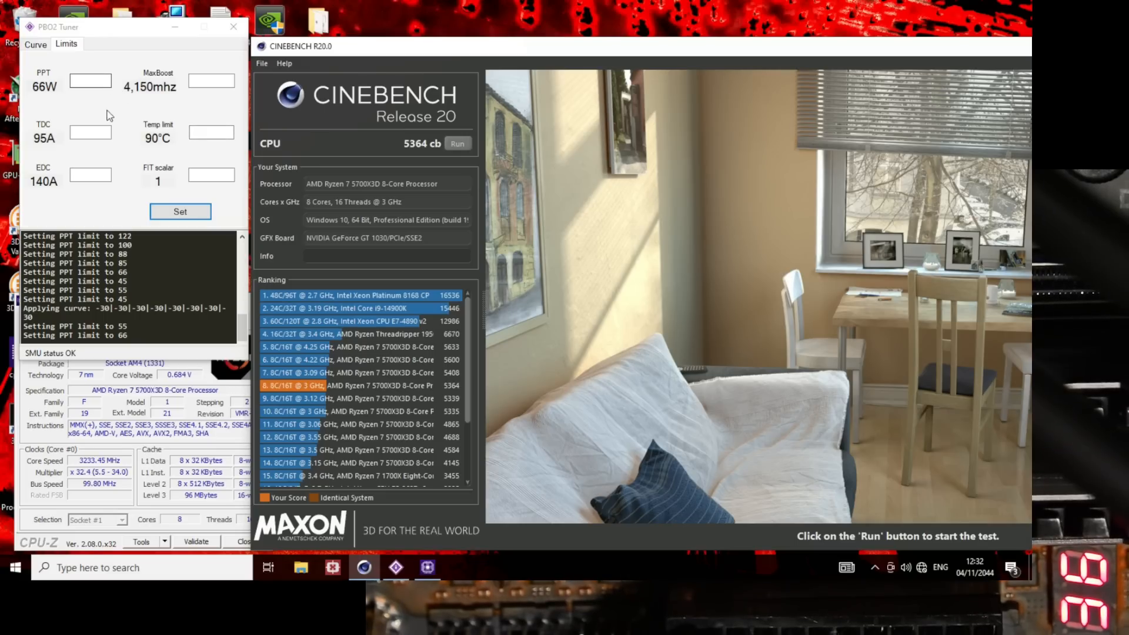
left_click(94, 175)
type("1")
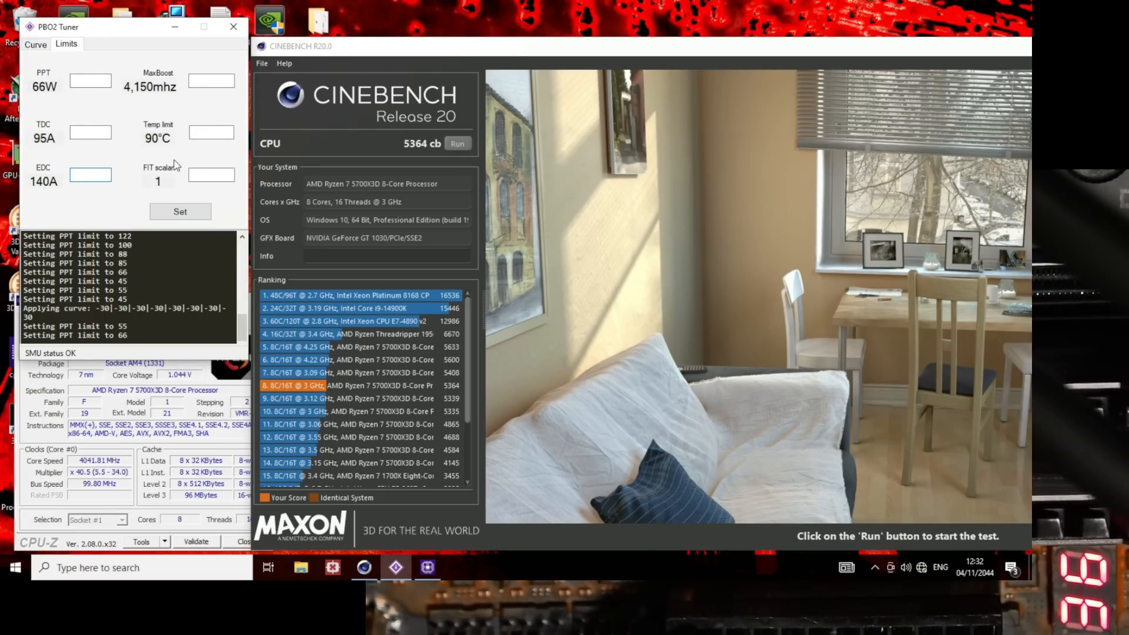
left_click(98, 83)
left_click(35, 45)
double_click(96, 66)
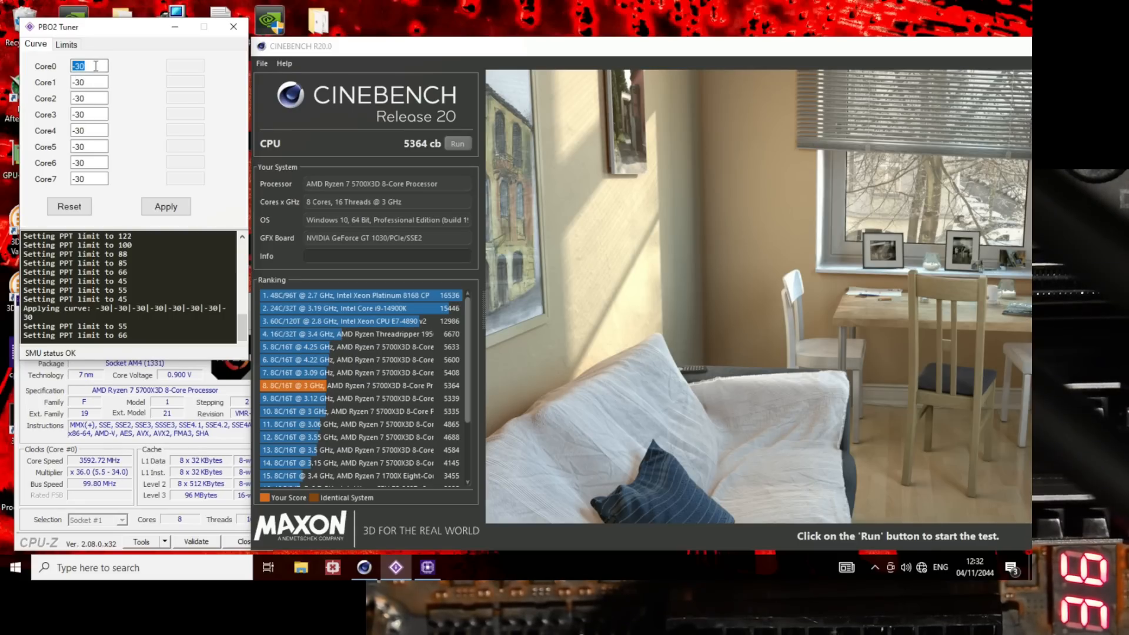
left_click(63, 46)
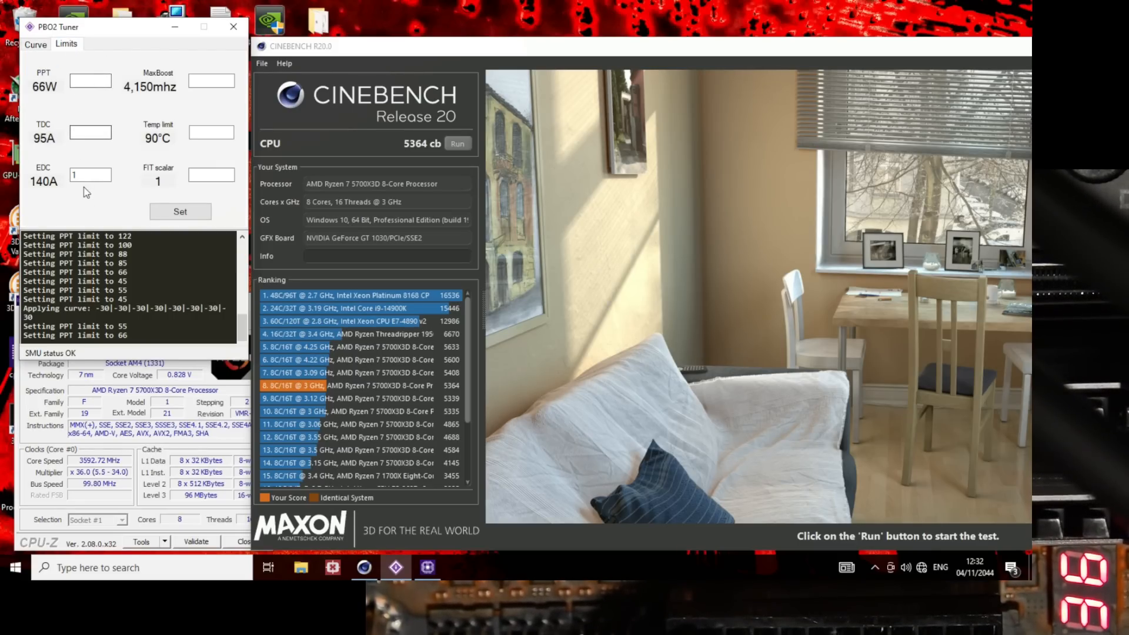
Step: Set the PPT limit to 255 W and the EDC limit to 140 A in PBO2 Tuner
left_click(83, 77)
type("255")
left_click(107, 176)
type("140")
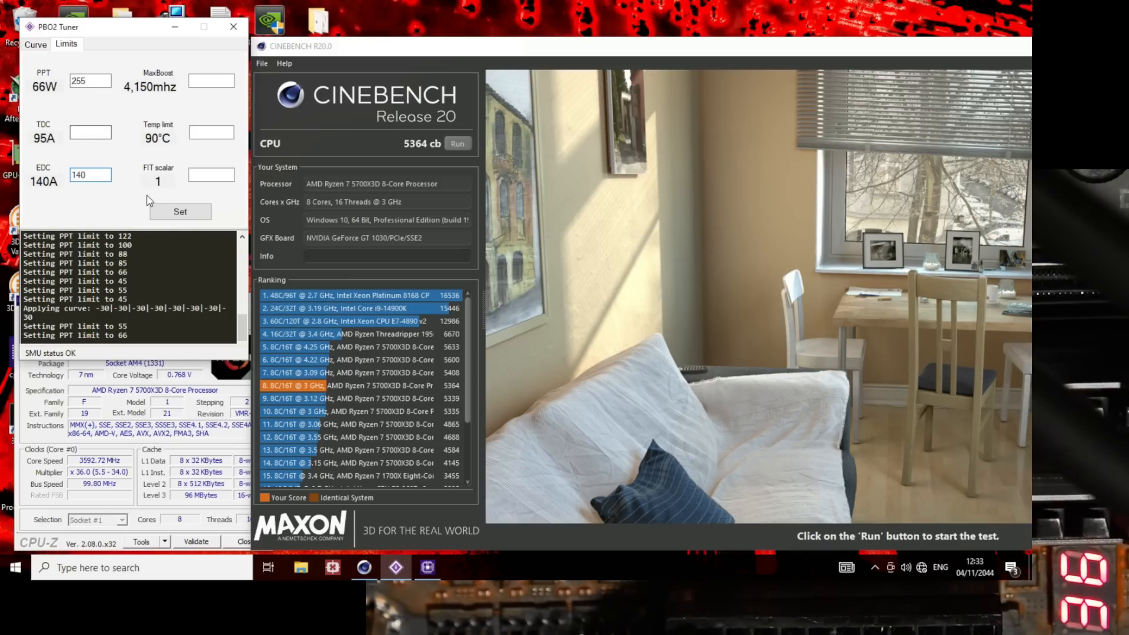
left_click(179, 218)
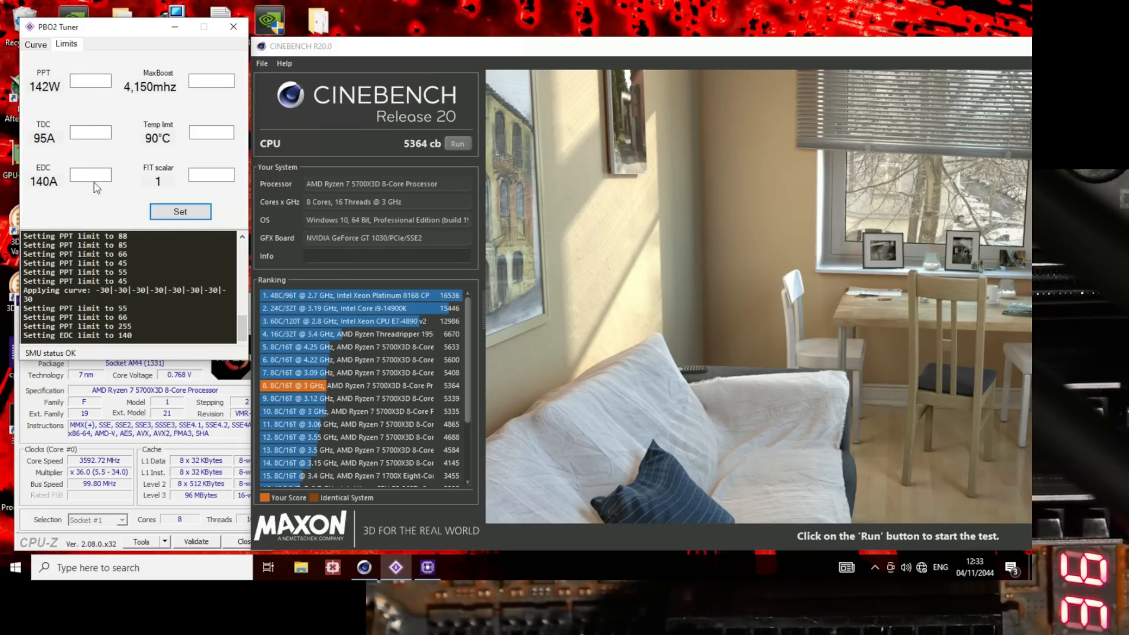
Step: Set the PPT, TDC and EDC limits all to 255 in PBO2 Tuner and run the Cinebench CPU test
type("255")
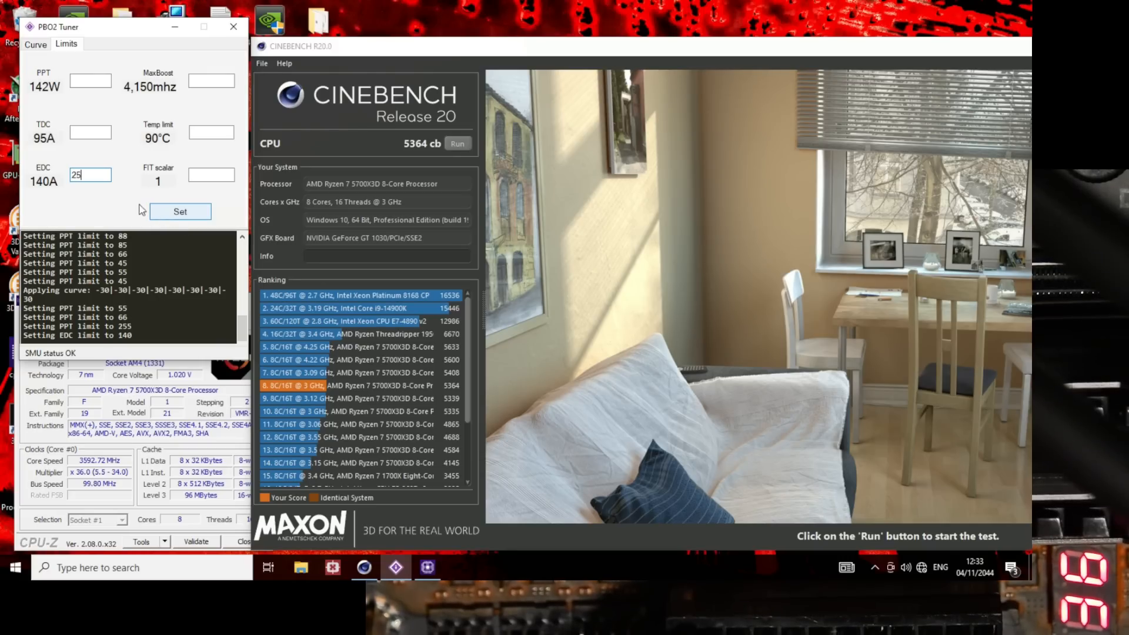
left_click(94, 81)
type("255")
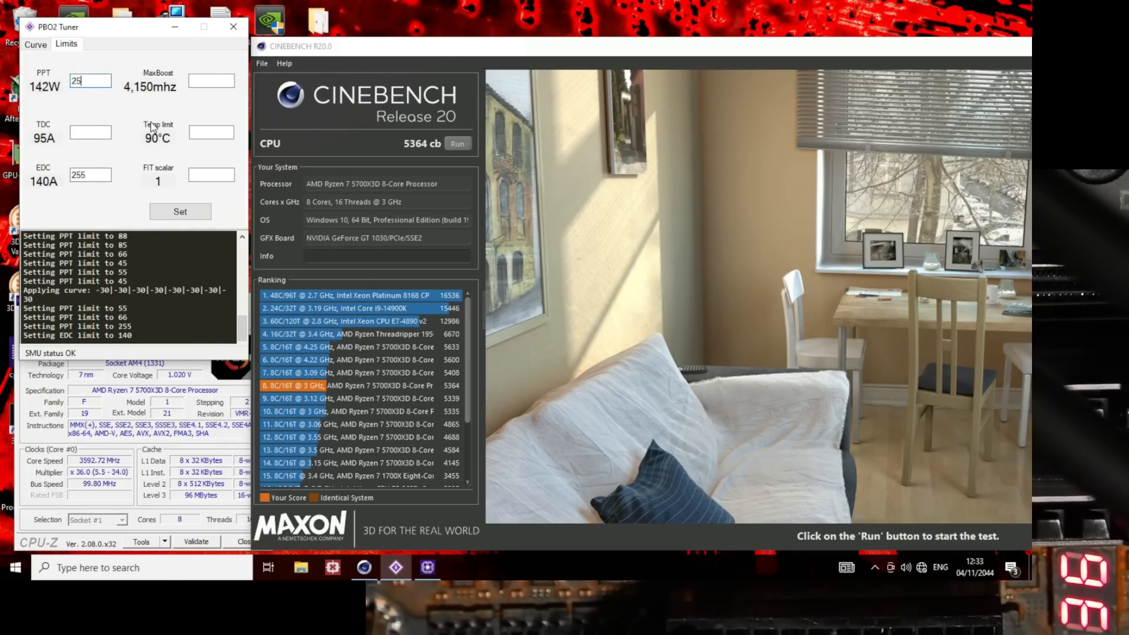
left_click(107, 135)
type("255")
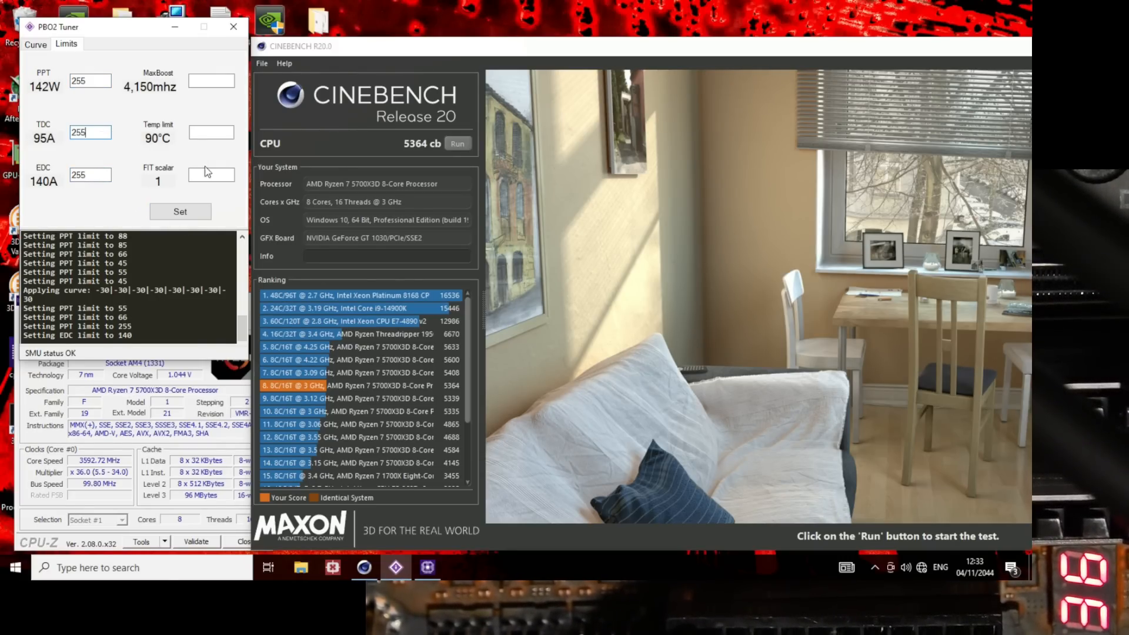
left_click(182, 213)
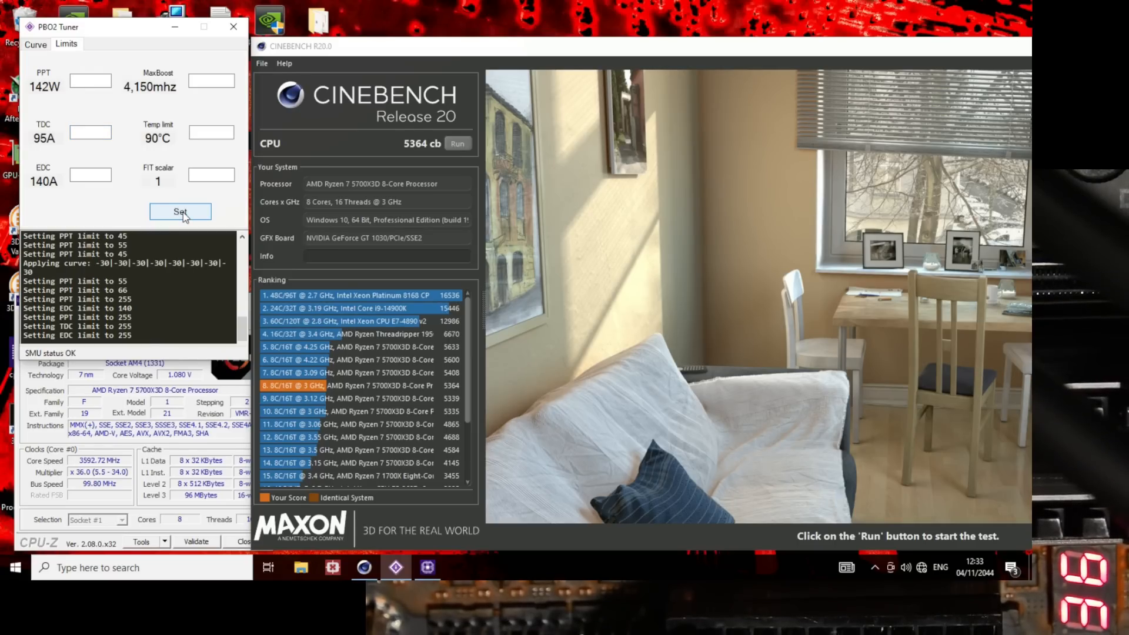
left_click(458, 144)
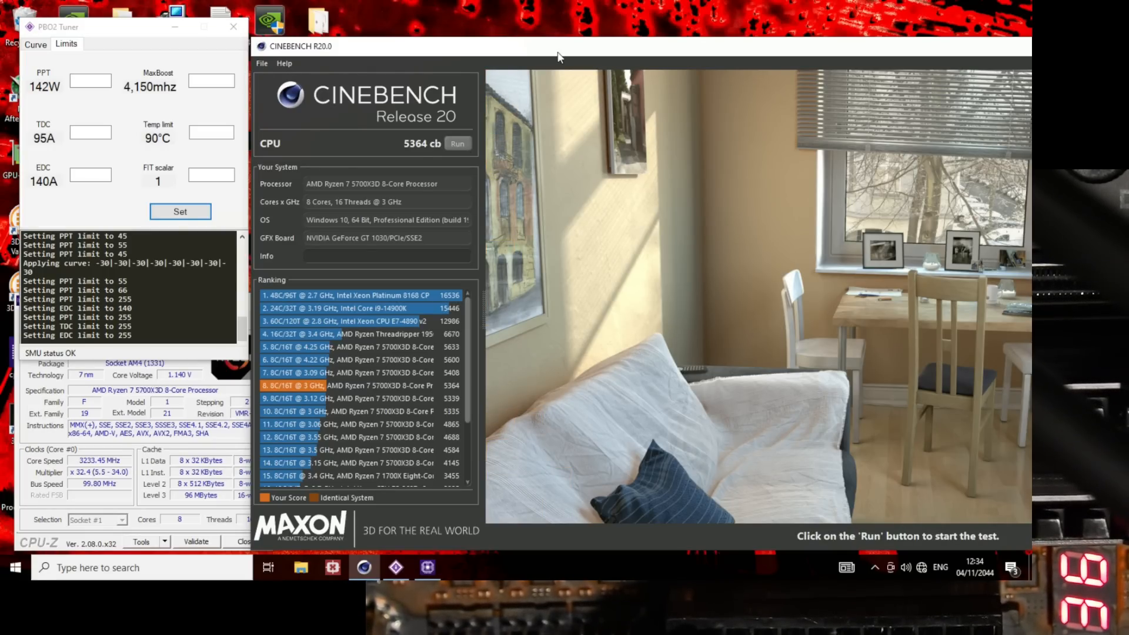
Step: Set the PPT, TDC and EDC limits all to 555 in PBO2 Tuner and run the Cinebench CPU test
left_click(92, 81)
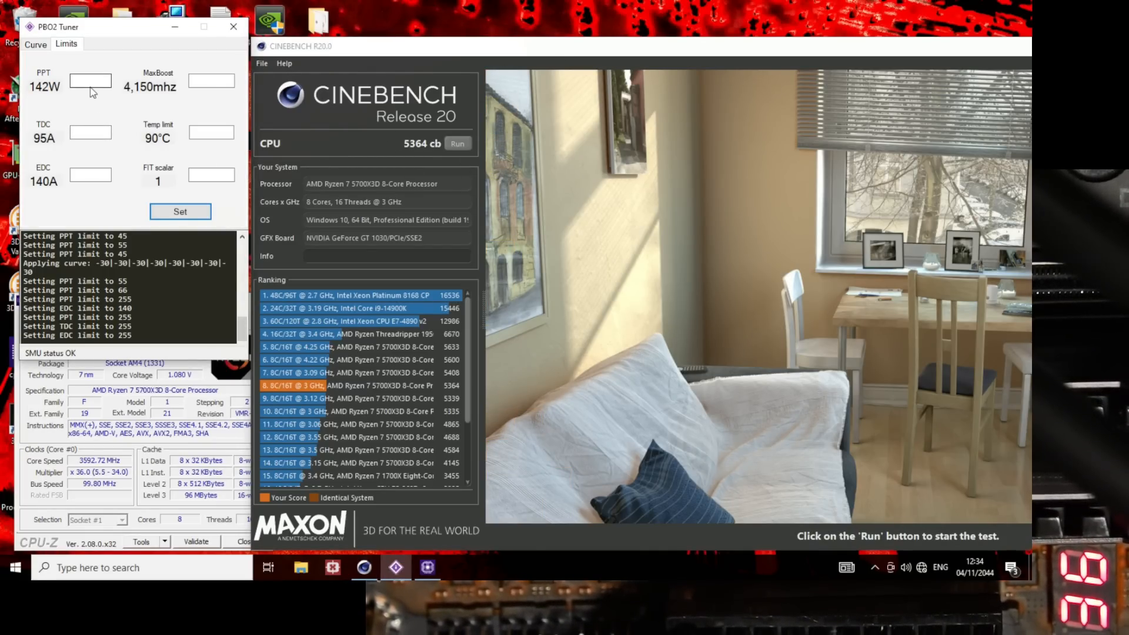
type("555")
left_click(90, 132)
type("555")
left_click(88, 174)
type("555")
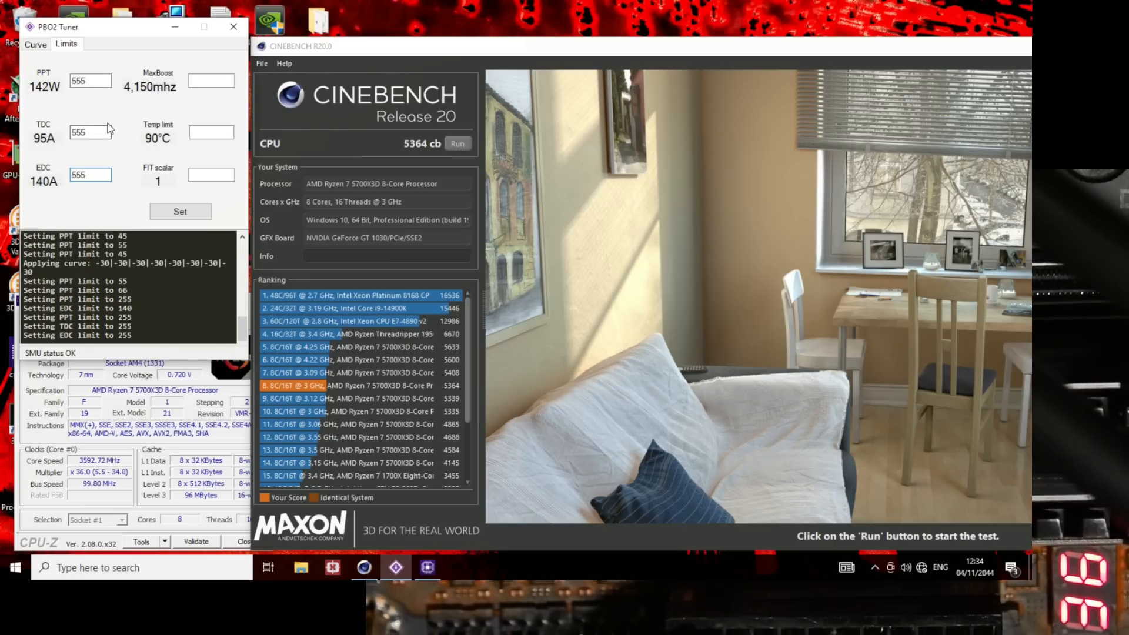
left_click(178, 211)
left_click(457, 143)
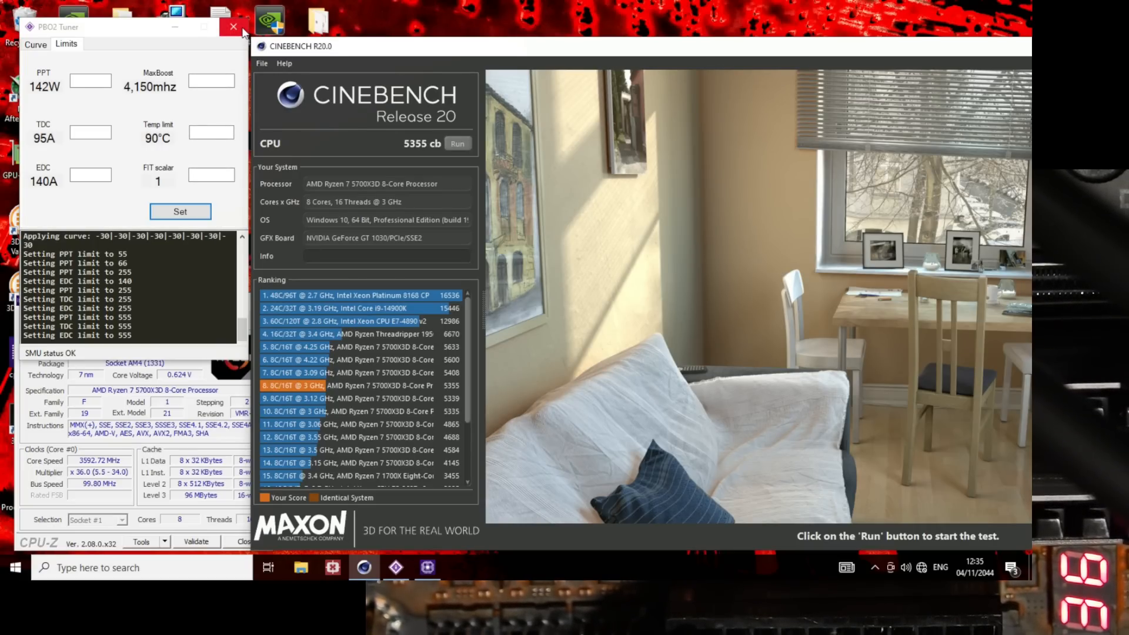
Step: Apply a curve offset of 0 to all eight cores in PBO2 Tuner and run the Cinebench CPU test
left_click(43, 51)
left_click(43, 47)
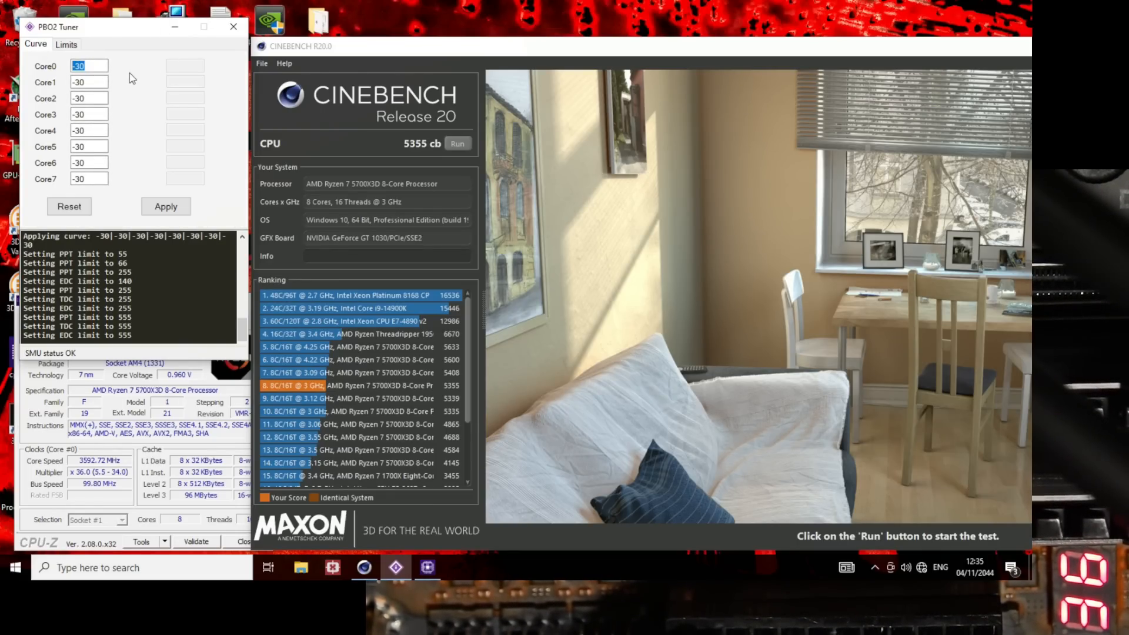
left_click(101, 83)
type("0")
left_click_drag(92, 100, 60, 133)
type("0")
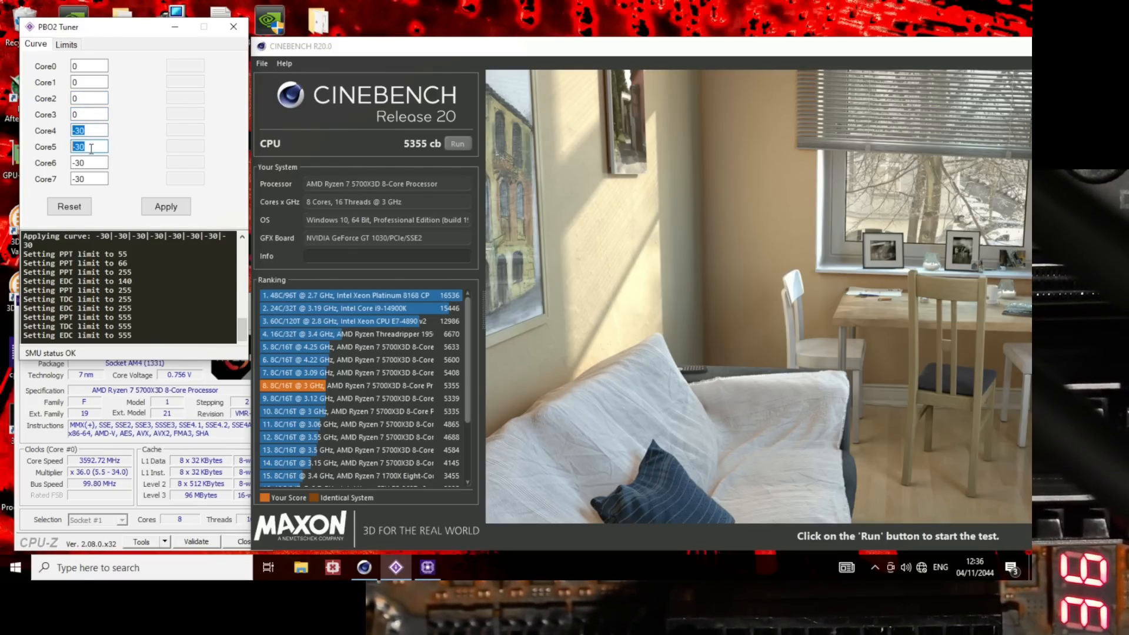
left_click_drag(95, 167, 70, 181)
type("00")
left_click_drag(72, 132, 109, 133)
type("0")
left_click(165, 206)
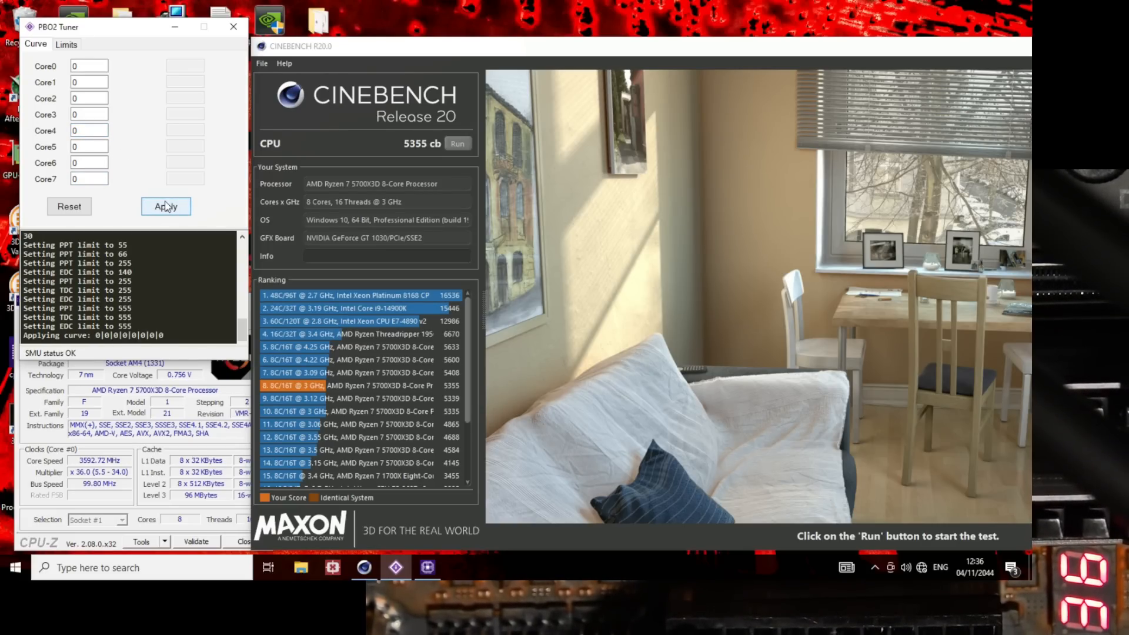
left_click(458, 148)
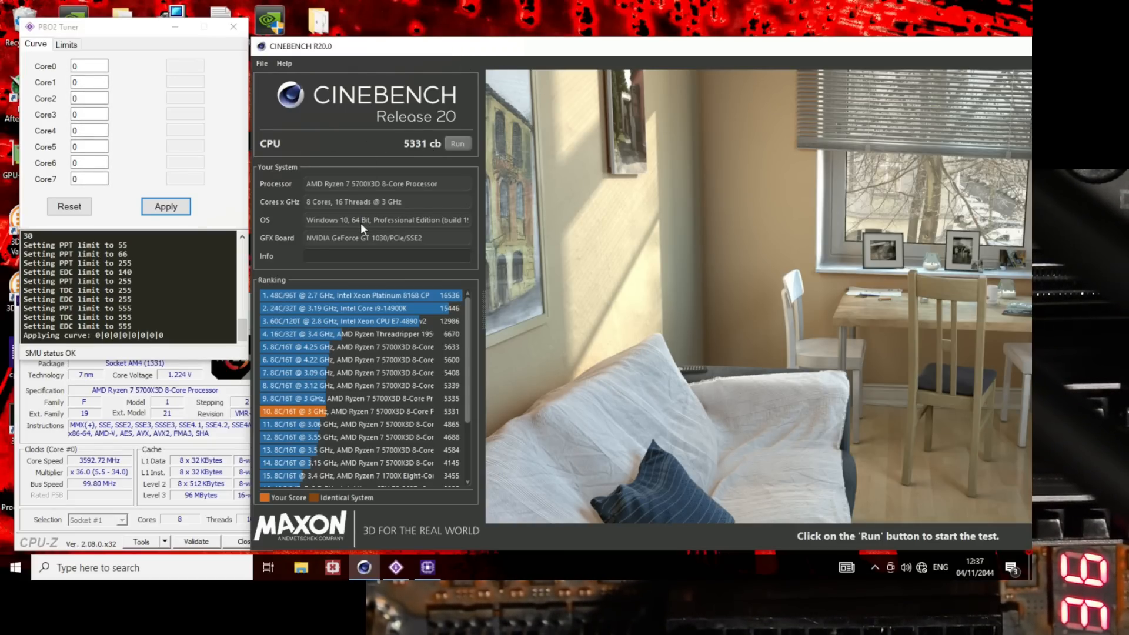
Step: Move the Cinebench window aside and close PBO2 Tuner and CPU-Z
left_click_drag(495, 51, 543, 55)
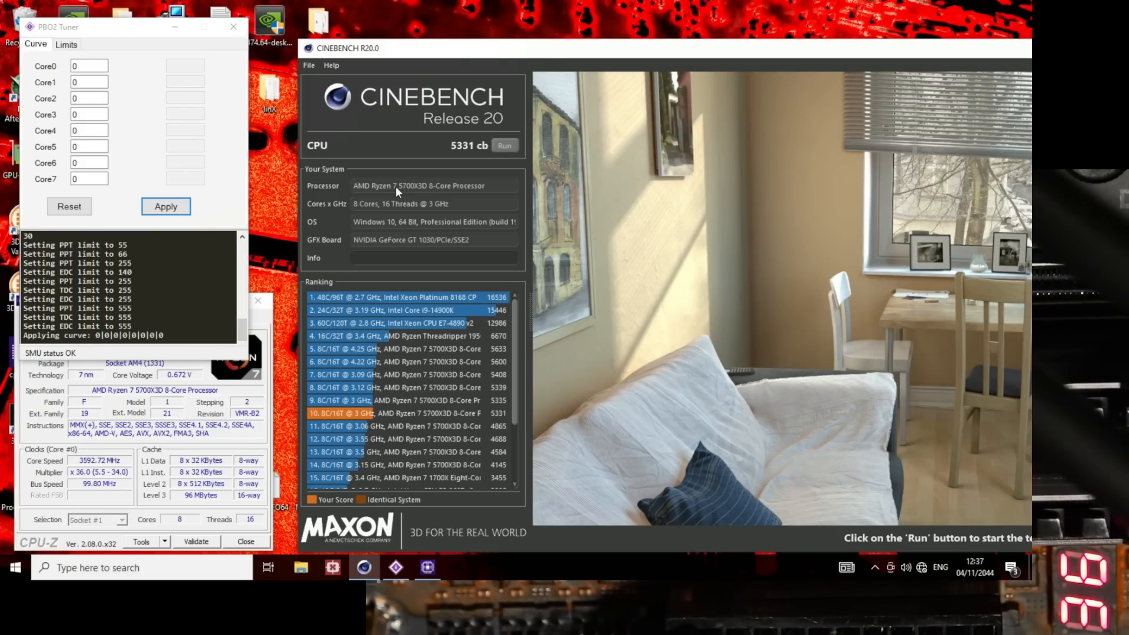
left_click(233, 26)
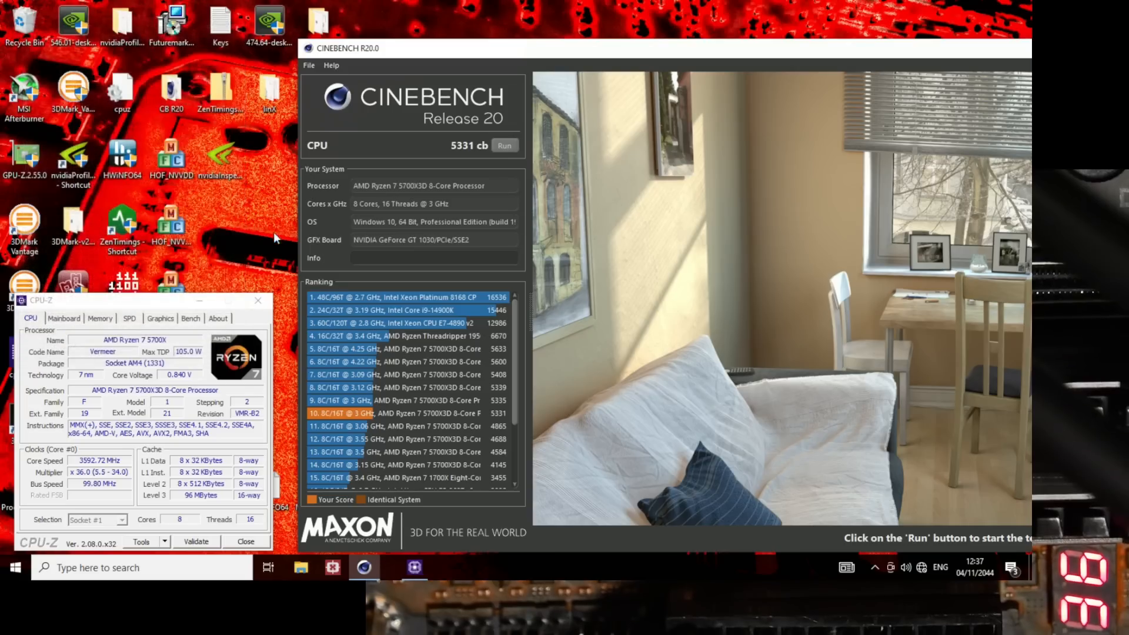
left_click(258, 301)
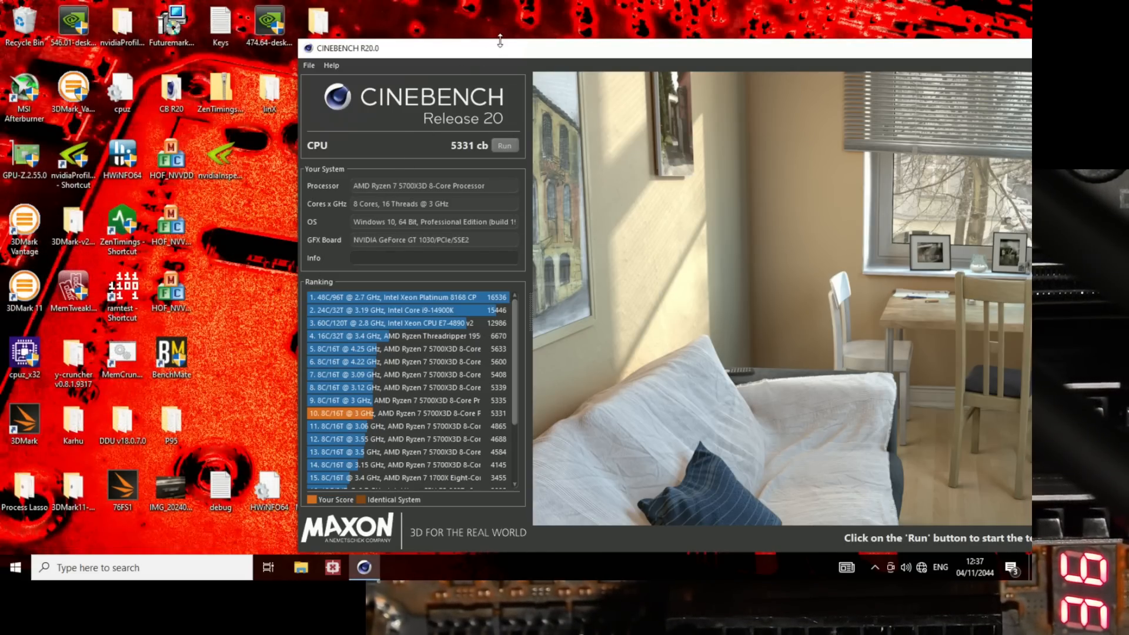
key("super")
scroll(93, 224, "down", 5)
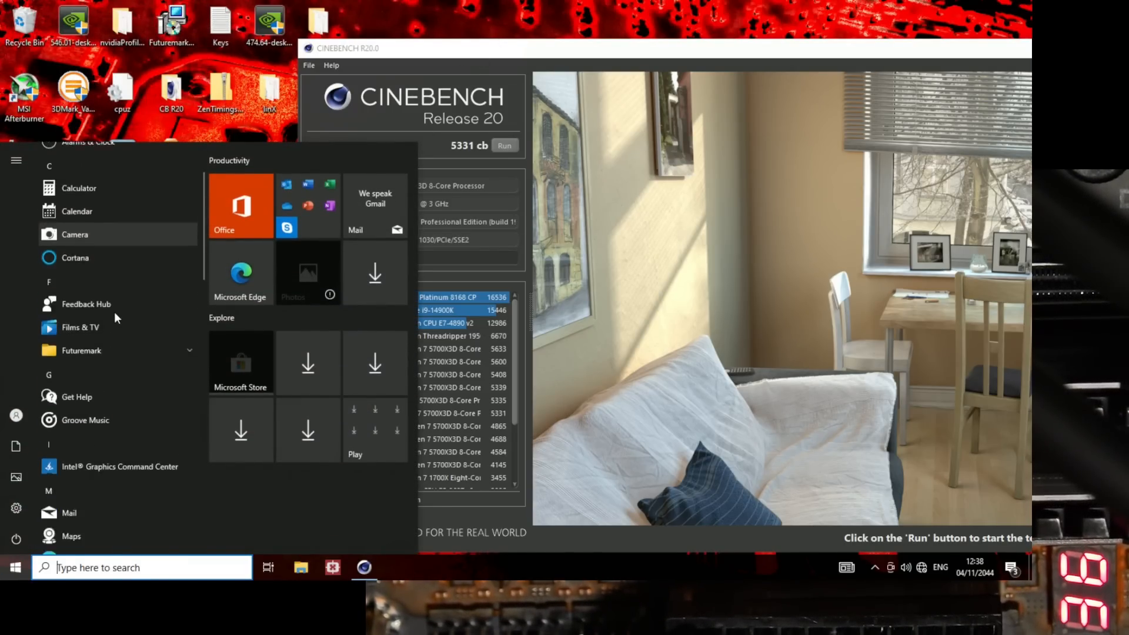
scroll(115, 318, "down", 5)
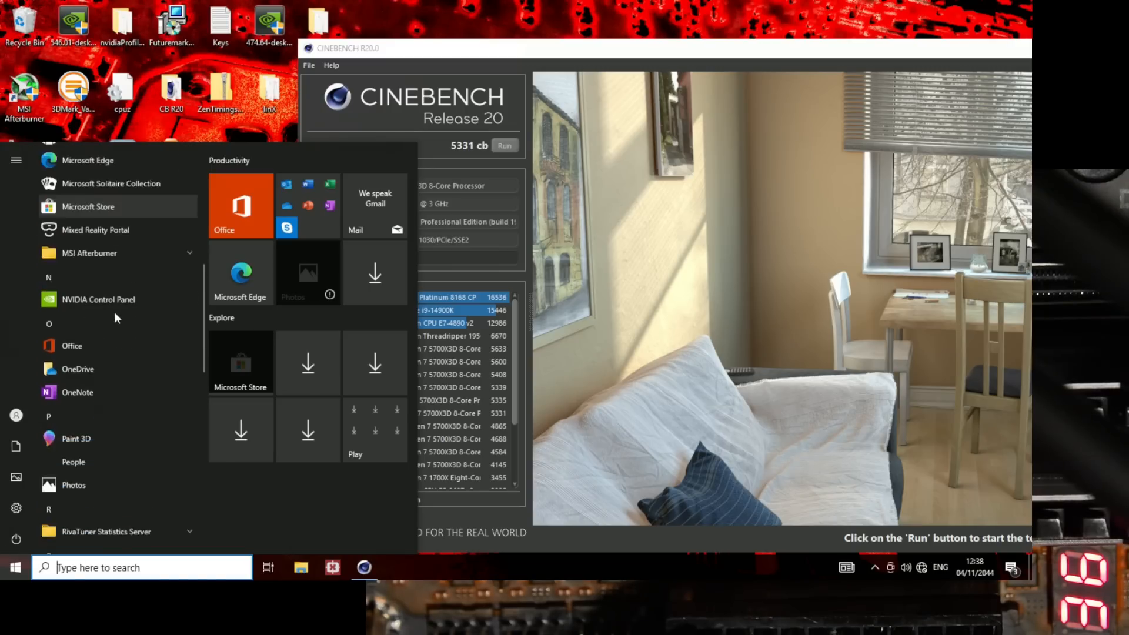
scroll(115, 318, "down", 5)
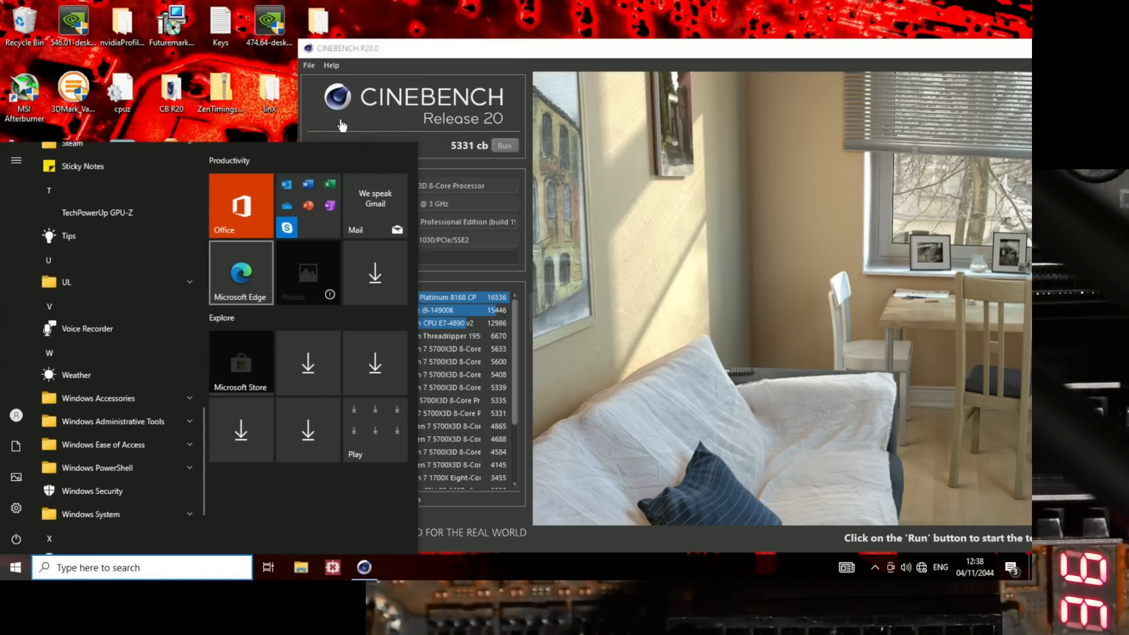
Step: Bring the Cinebench window fully into view and close it
left_click(651, 58)
left_click_drag(955, 47, 488, 79)
left_click(880, 82)
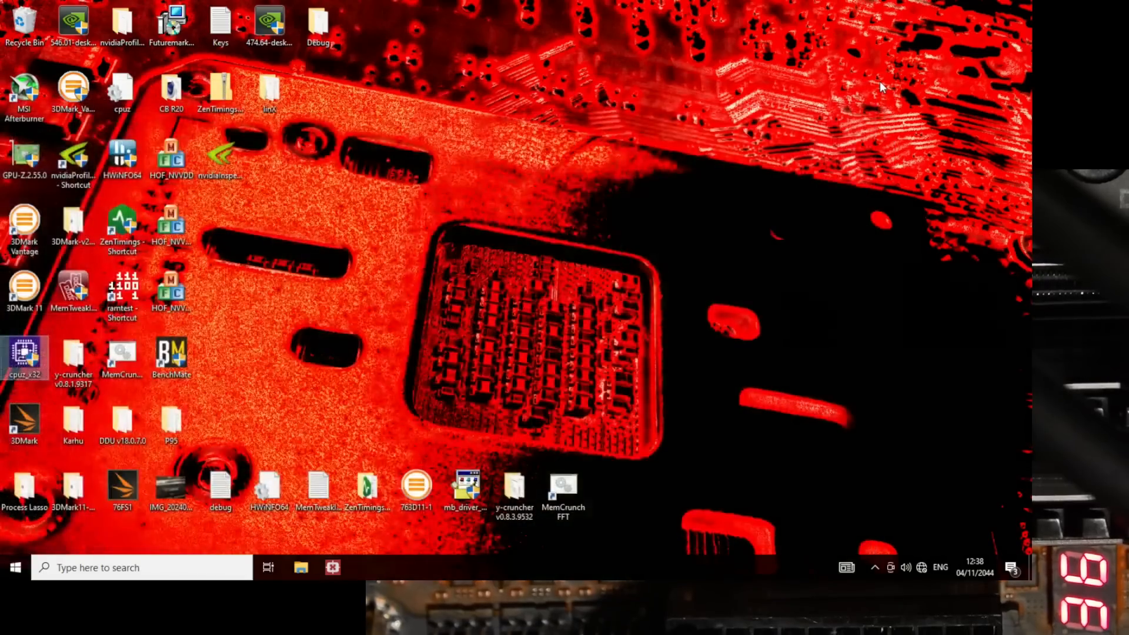
key("super")
type("mo")
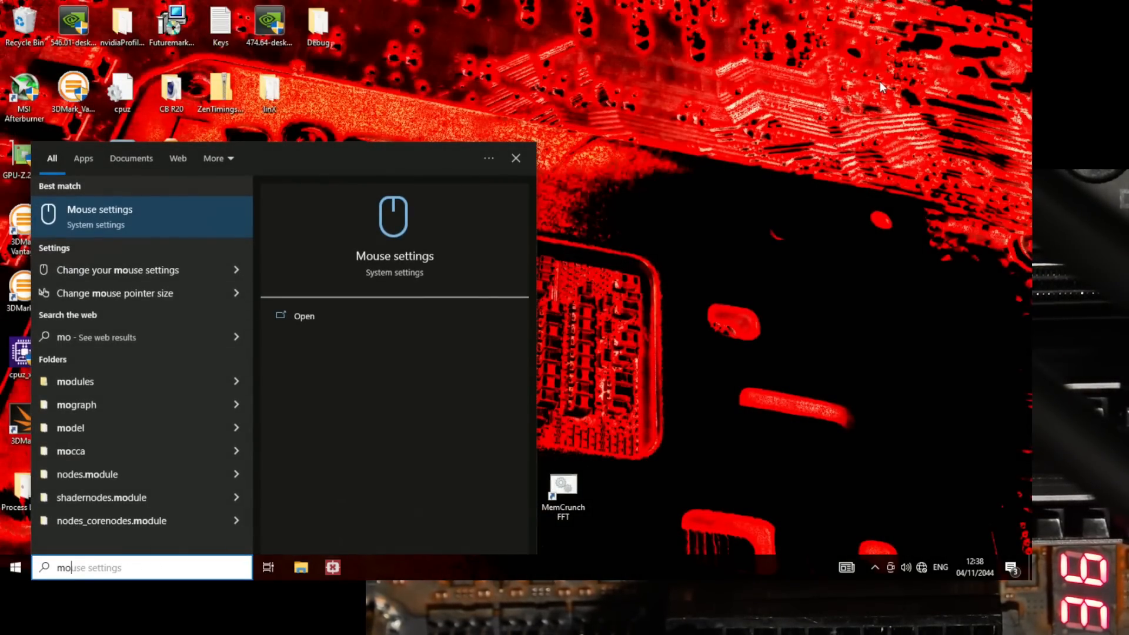
type("th")
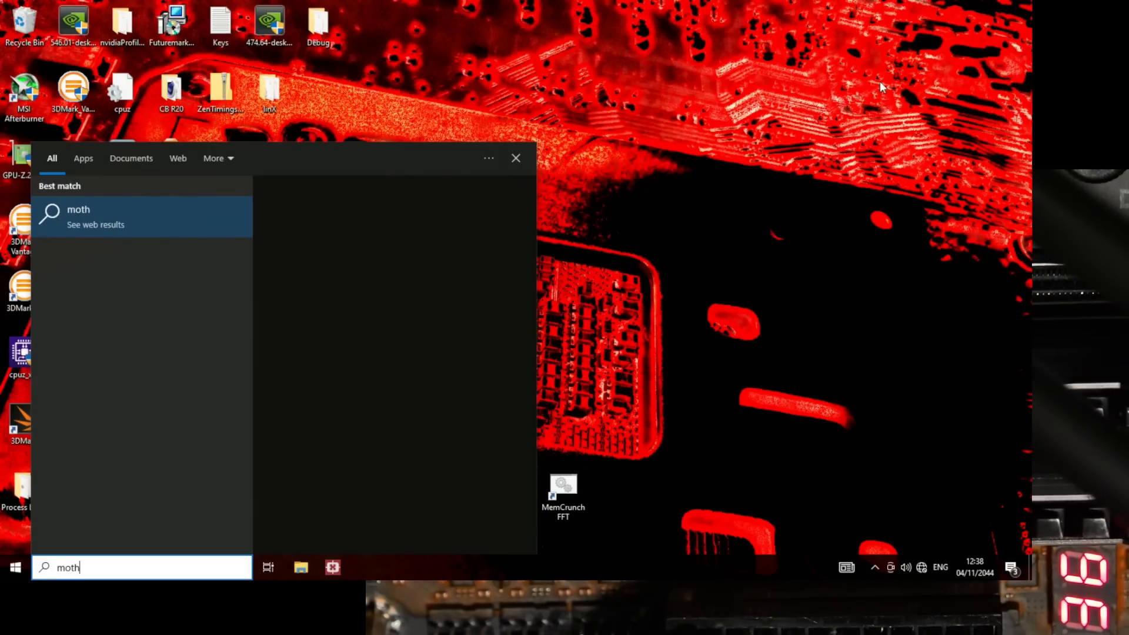
key("BackSpace")
key("BackSpace")
key("BackSpace")
key("BackSpace")
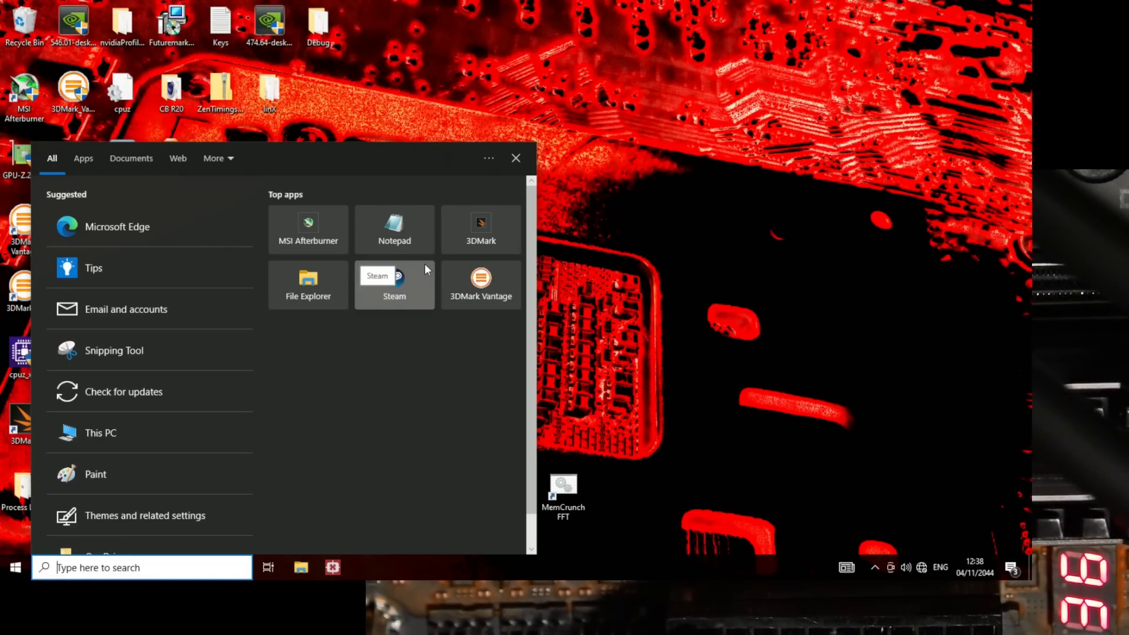
left_click(516, 158)
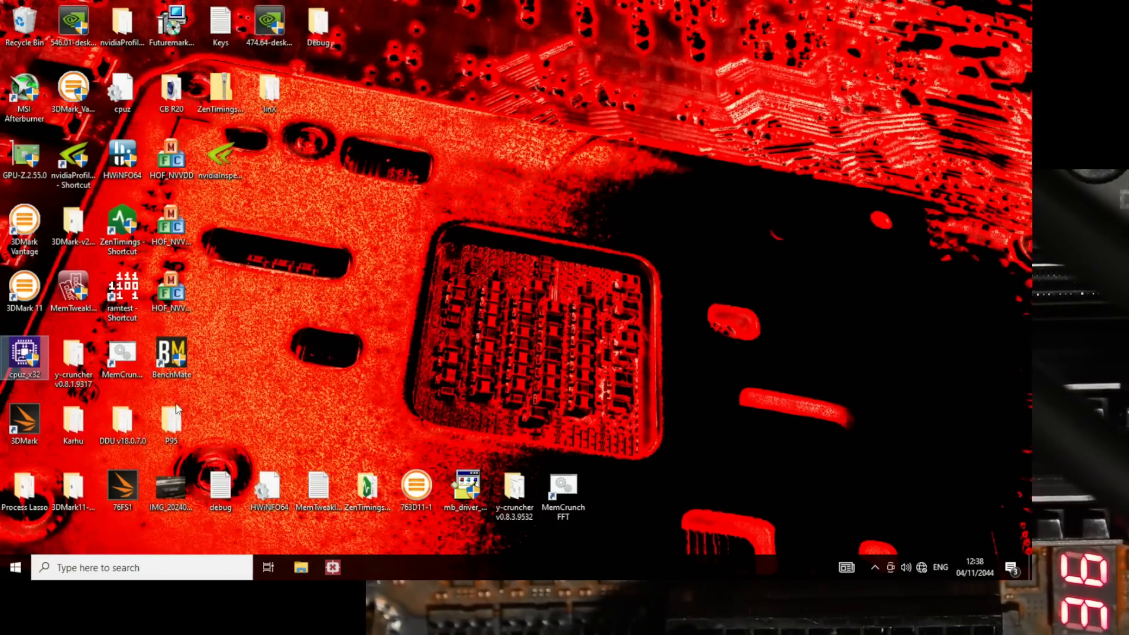
Step: Stack the HWiNFO64, MemTweakIt, ZenTimings and 763D11-1 desktop icons below nvidiaInspector and line up the mb_driver, y-cruncher and MemCrunch FFT icons beside debug
left_click_drag(685, 504, 245, 446)
left_click(347, 426)
left_click_drag(269, 488, 222, 230)
left_click_drag(318, 488, 221, 292)
left_click_drag(377, 485, 231, 360)
left_click_drag(416, 485, 247, 421)
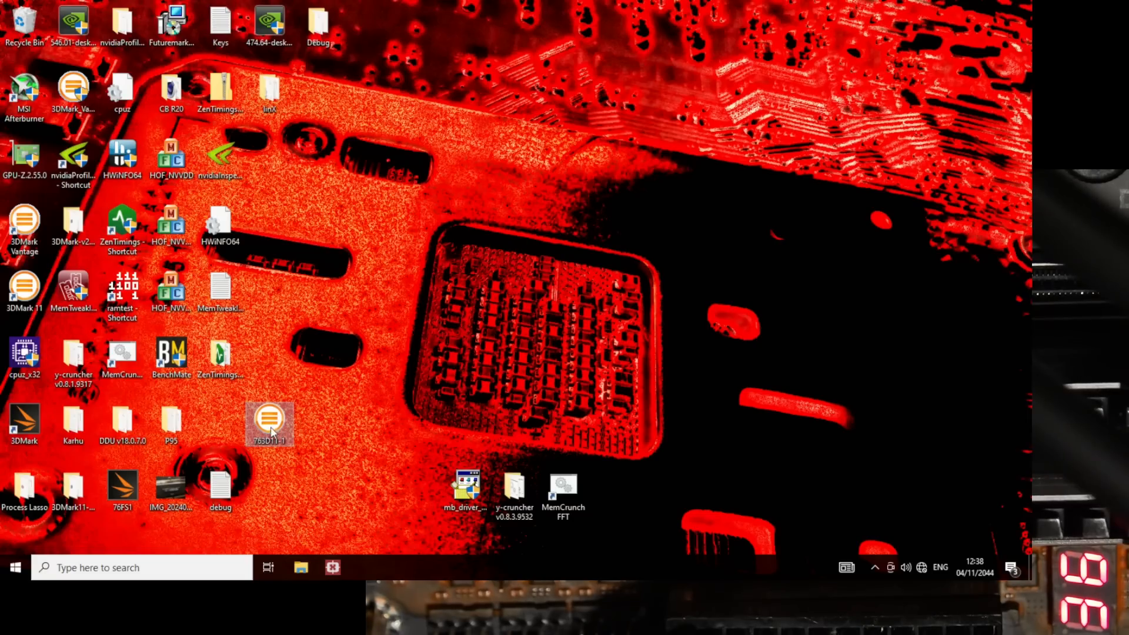
left_click_drag(444, 520, 322, 499)
left_click(318, 399)
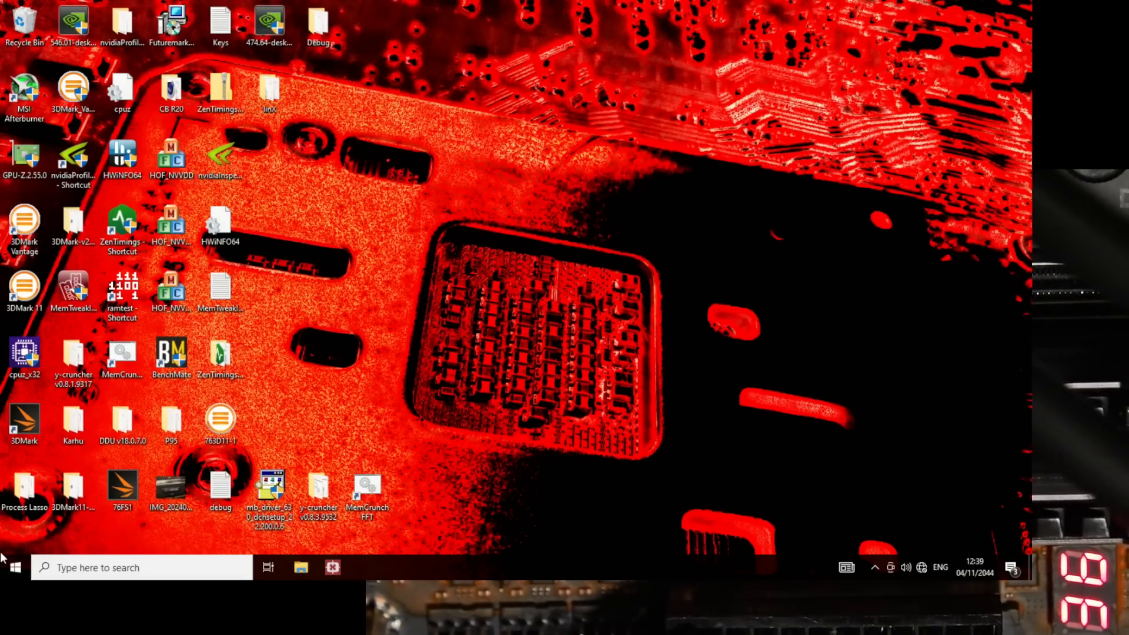
right_click(15, 567)
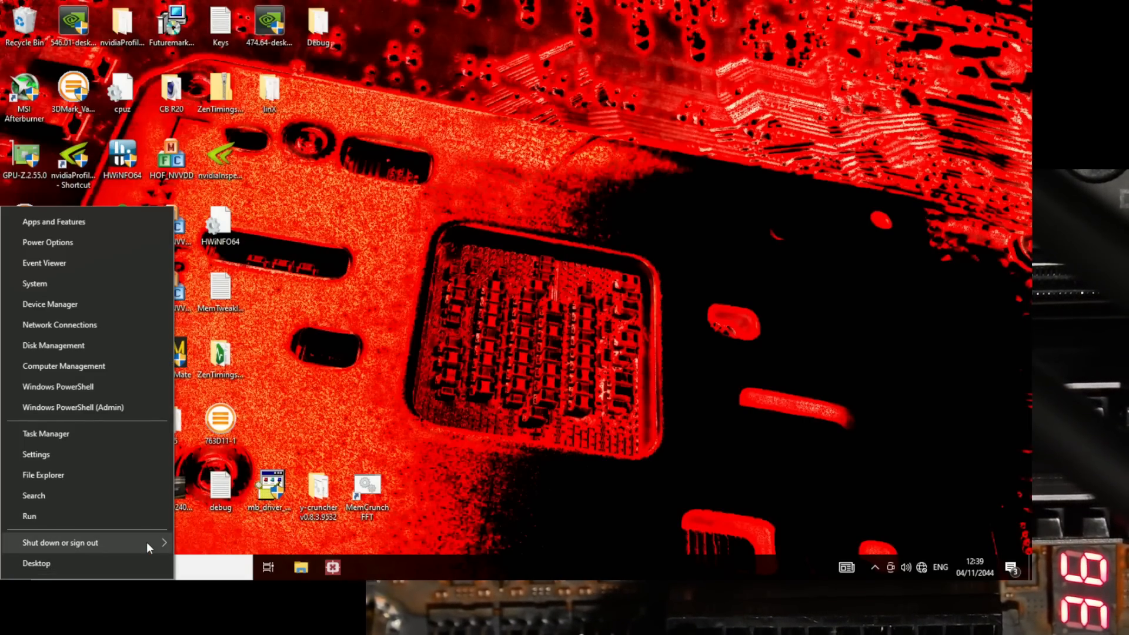
mouse_move(160, 541)
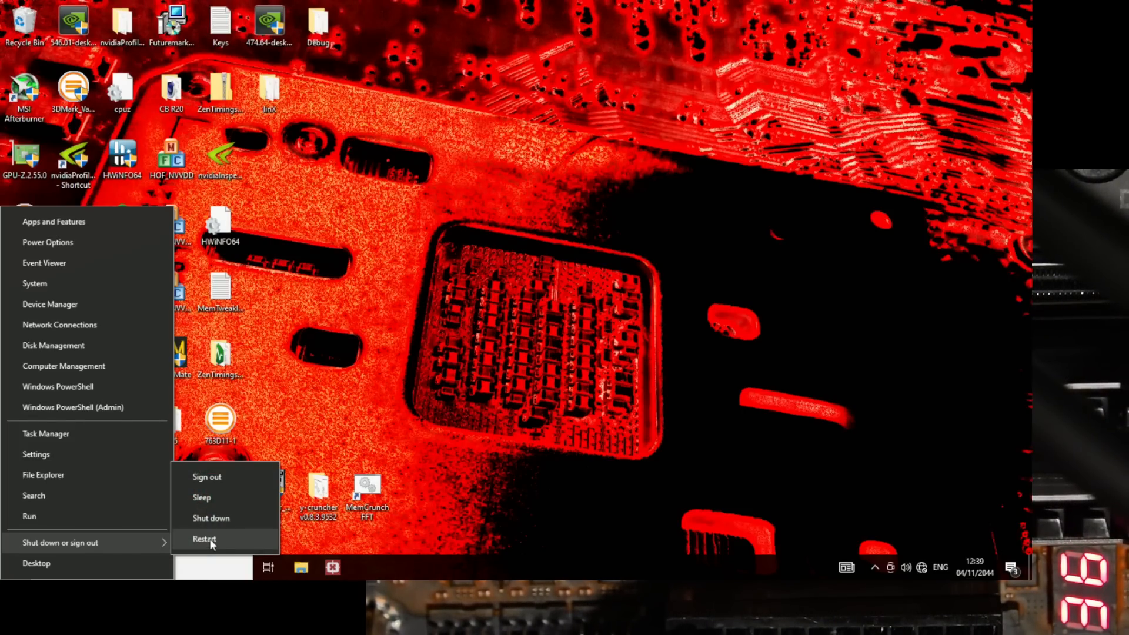
left_click(421, 224)
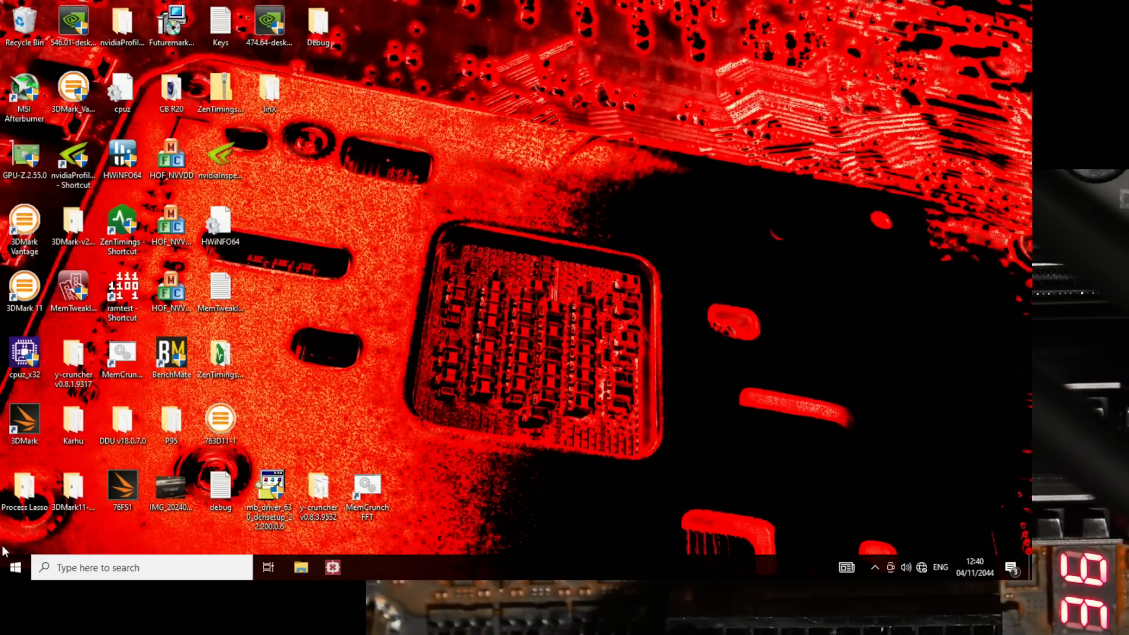
Step: Open the Start menu
left_click(15, 567)
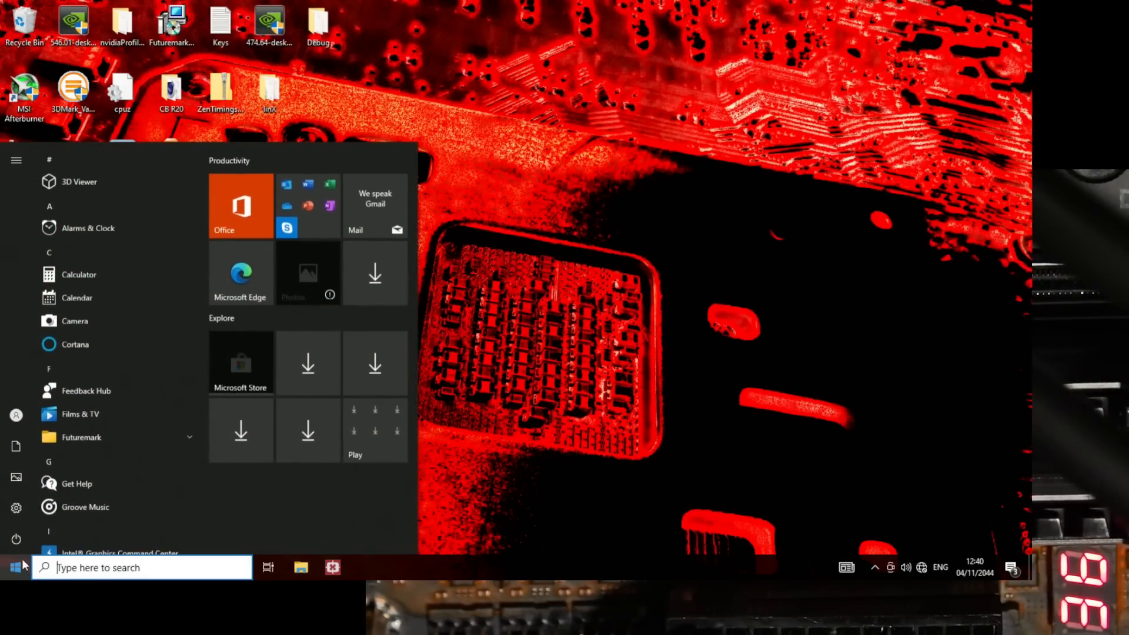